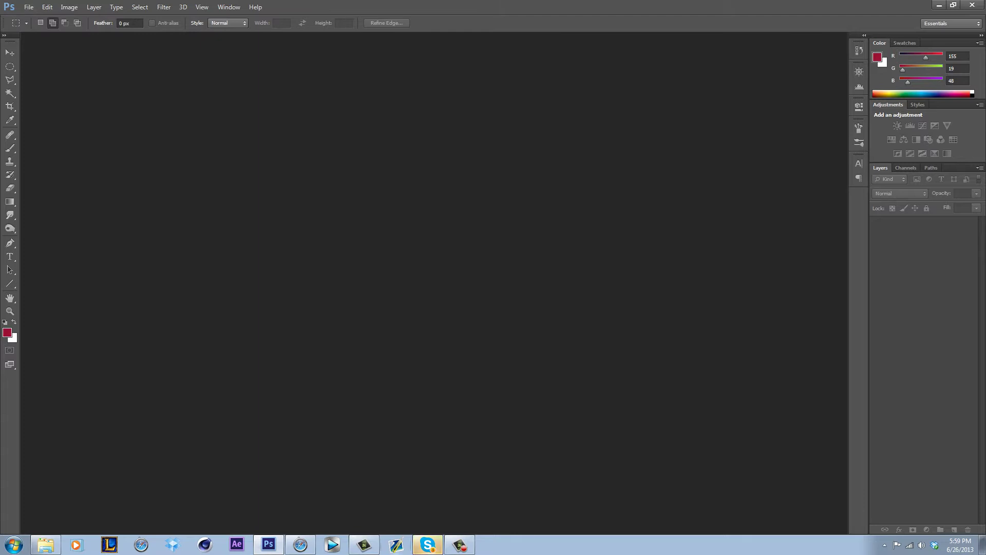
pyautogui.click(428, 545)
pyautogui.click(519, 262)
pyautogui.click(504, 237)
pyautogui.click(896, 117)
# Open the OneChannel 2013 Template PSD from the NEW LAYOUT TEMPLATES folder inside Templates.
pyautogui.click(29, 7)
pyautogui.press('Down')
pyautogui.press('Down')
pyautogui.press('Return')
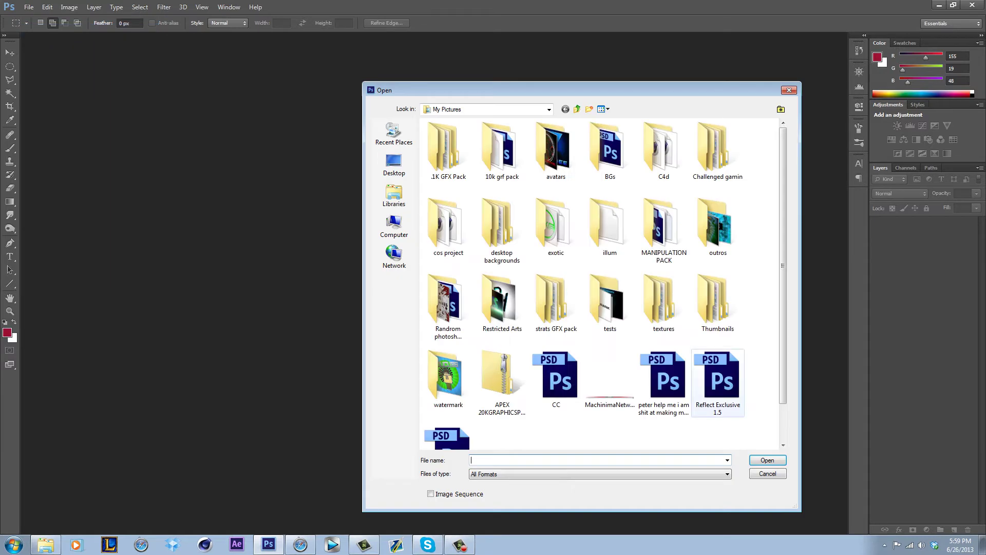
pyautogui.doubleClick(502, 152)
pyautogui.click(502, 303)
pyautogui.doubleClick(502, 303)
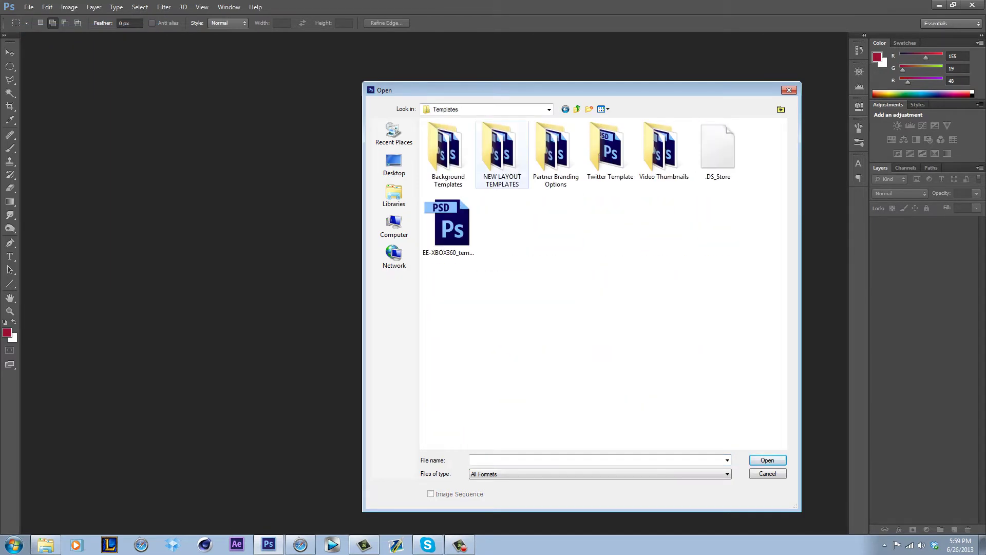
pyautogui.doubleClick(502, 149)
pyautogui.doubleClick(557, 152)
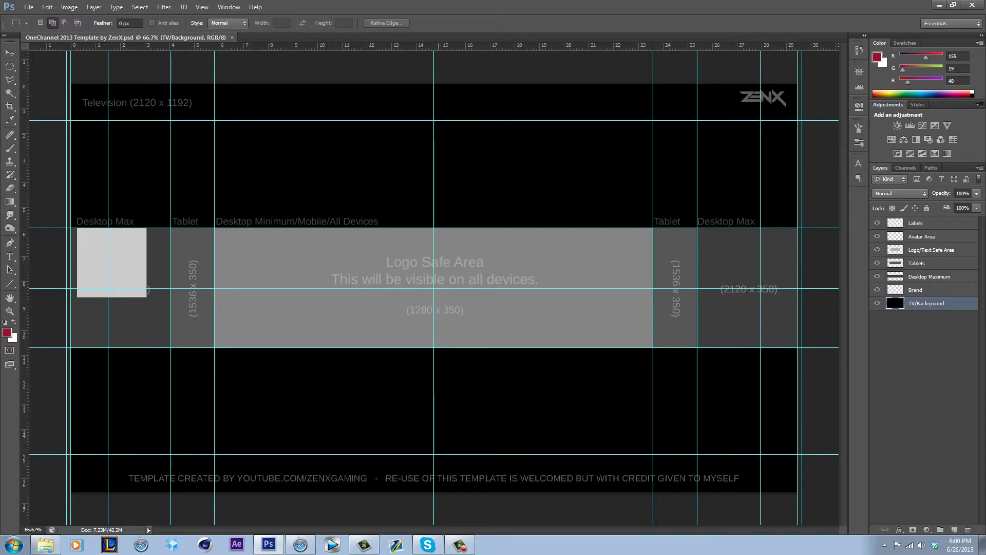
# Hide all layers above TV/Background and fill TV/Background with dark gray, RGB 25, 25, 25.
pyautogui.moveTo(877, 223); pyautogui.dragTo(878, 294)
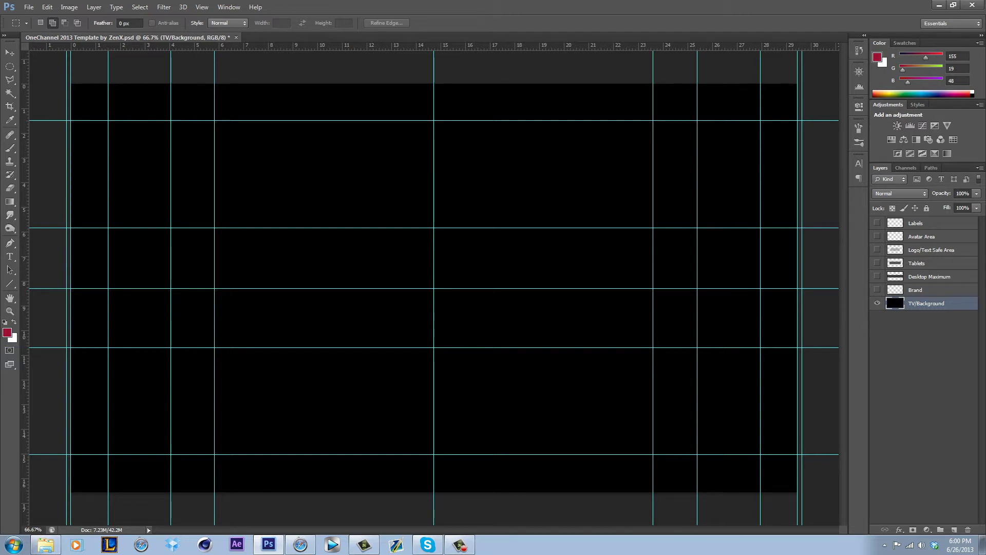
pyautogui.click(8, 332)
pyautogui.moveTo(619, 462); pyautogui.dragTo(606, 480)
pyautogui.press('Return')
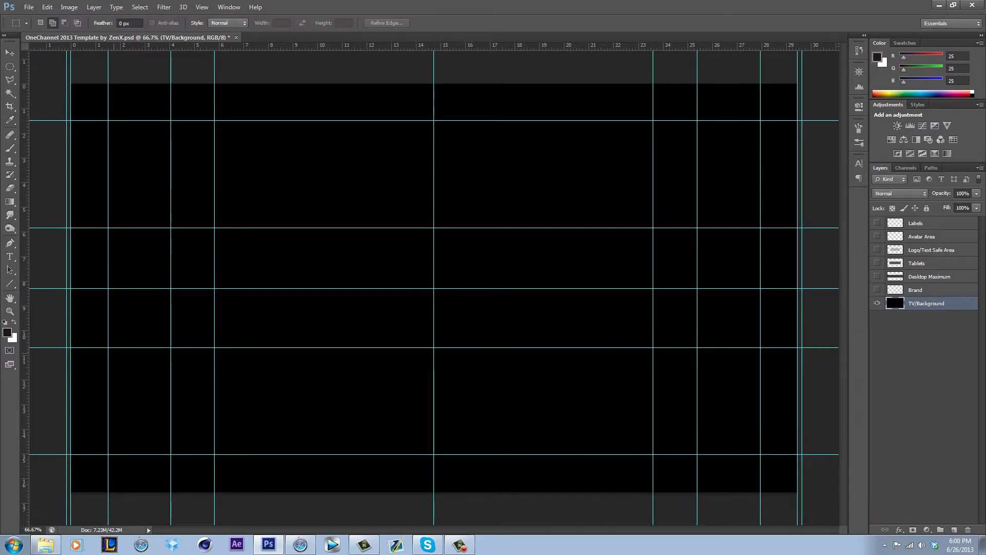
pyautogui.hotkey('alt', 'BackSpace')
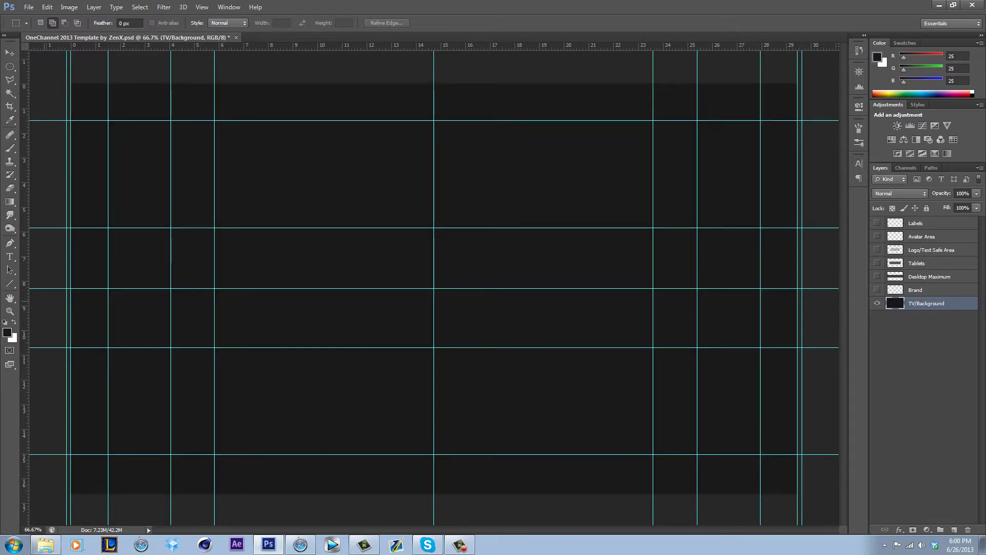
# On a new layer above TV/Background, draw a black-to-transparent radial gradient from the canvas center towards a corner to darken the edges.
pyautogui.press('d')
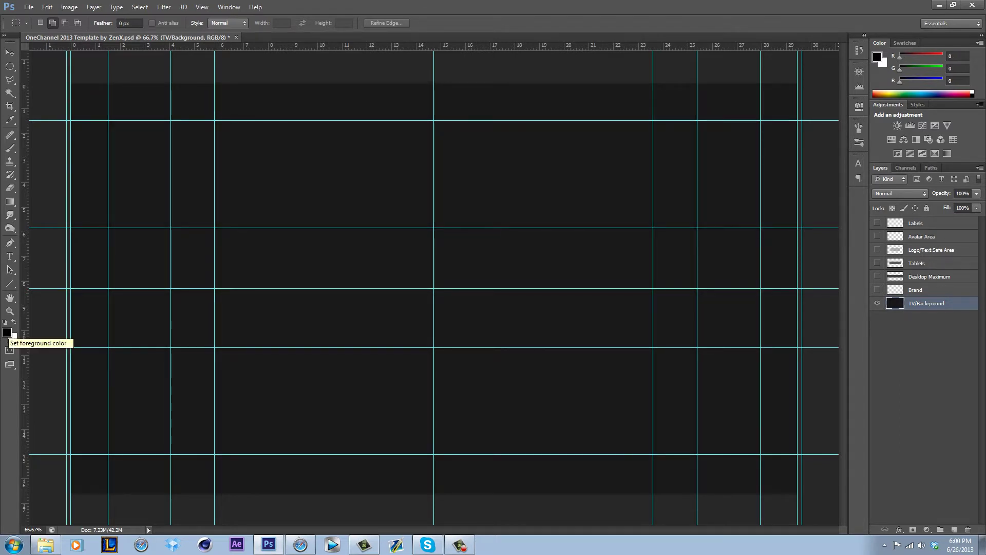
pyautogui.press('g')
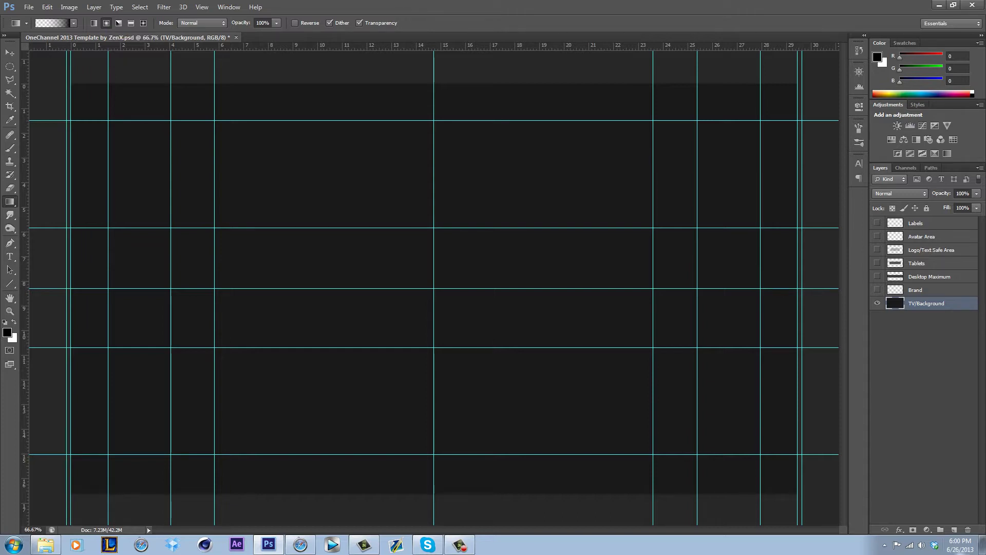
pyautogui.click(954, 530)
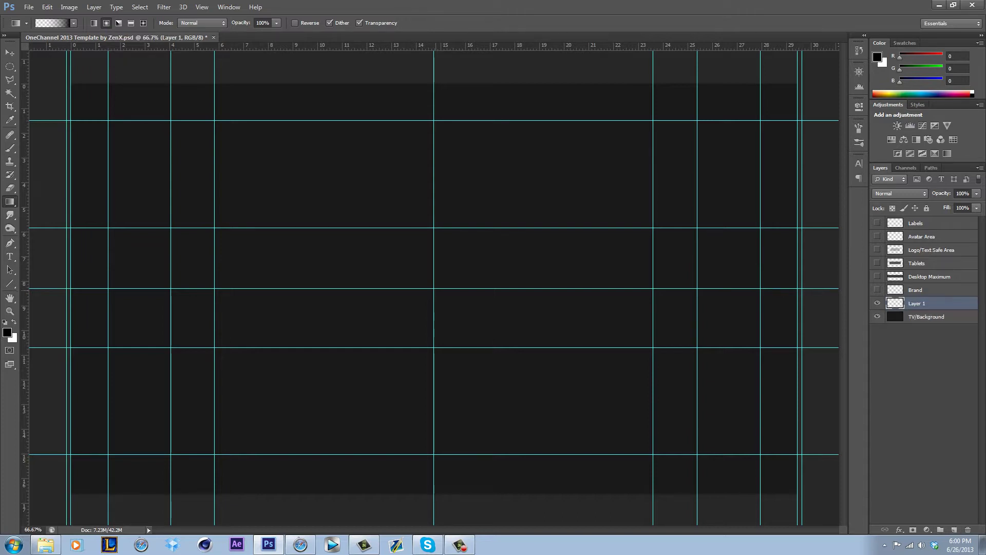
pyautogui.moveTo(435, 288); pyautogui.dragTo(770, 481)
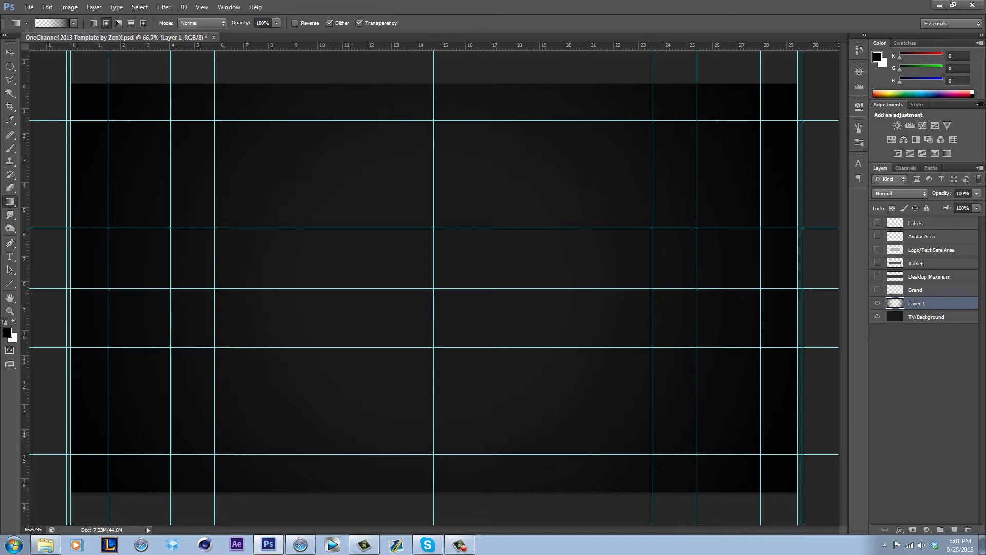
# Add a new layer directly above TV/Background and render the Clouds filter on it in black and white.
pyautogui.click(927, 317)
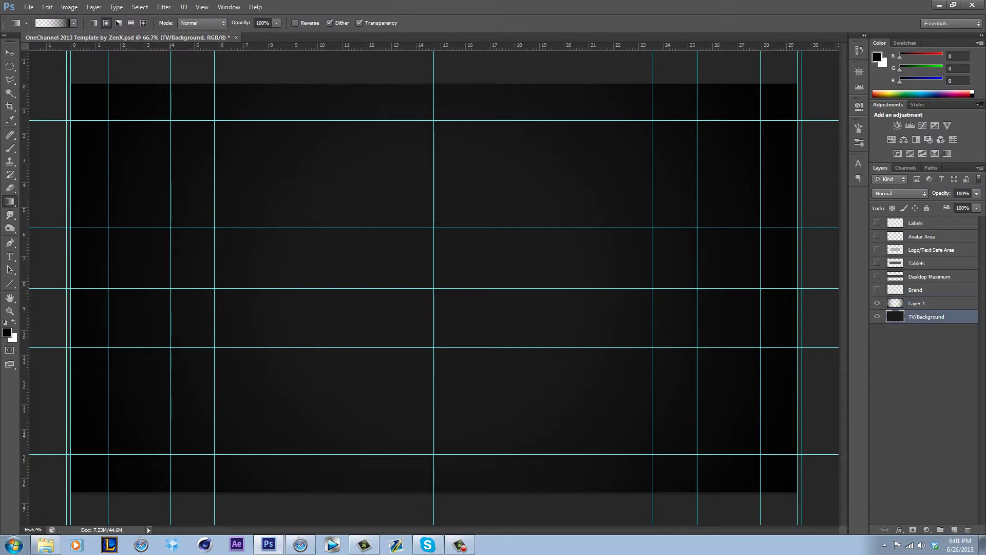
pyautogui.click(954, 529)
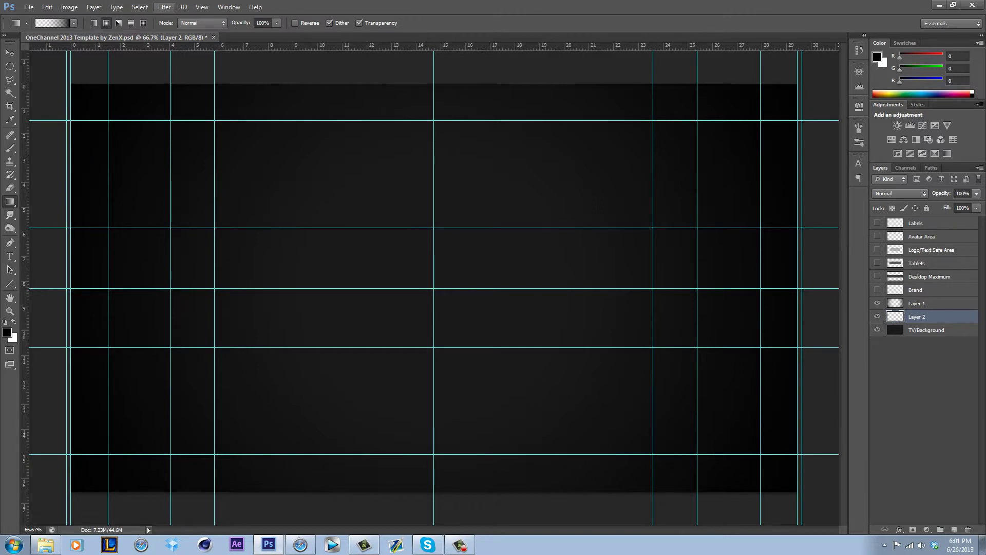
pyautogui.click(164, 6)
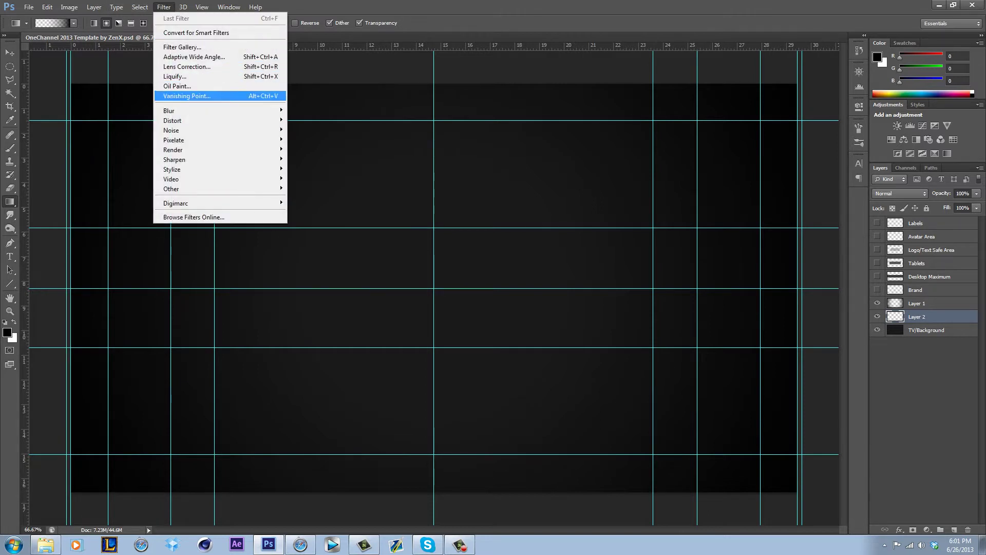
pyautogui.moveTo(173, 150)
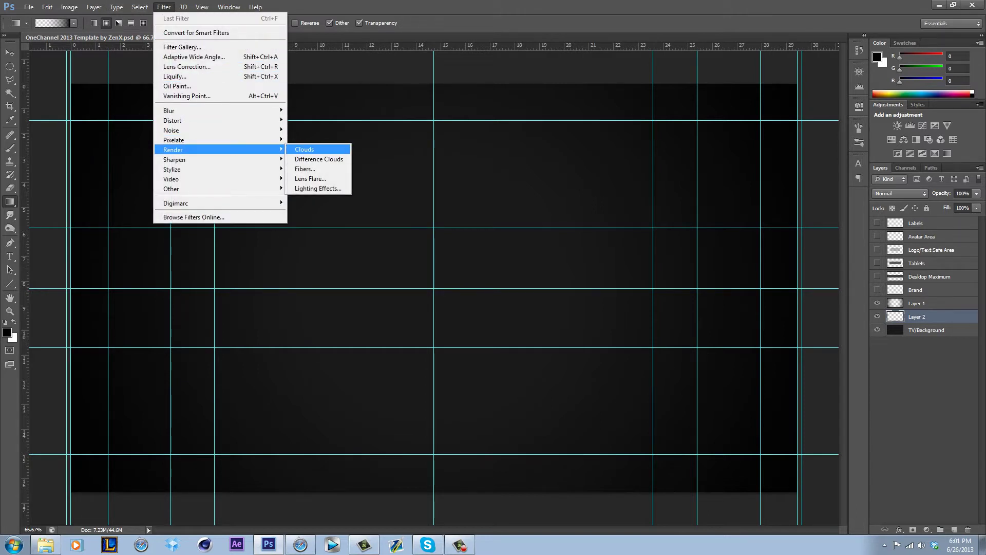
pyautogui.click(305, 149)
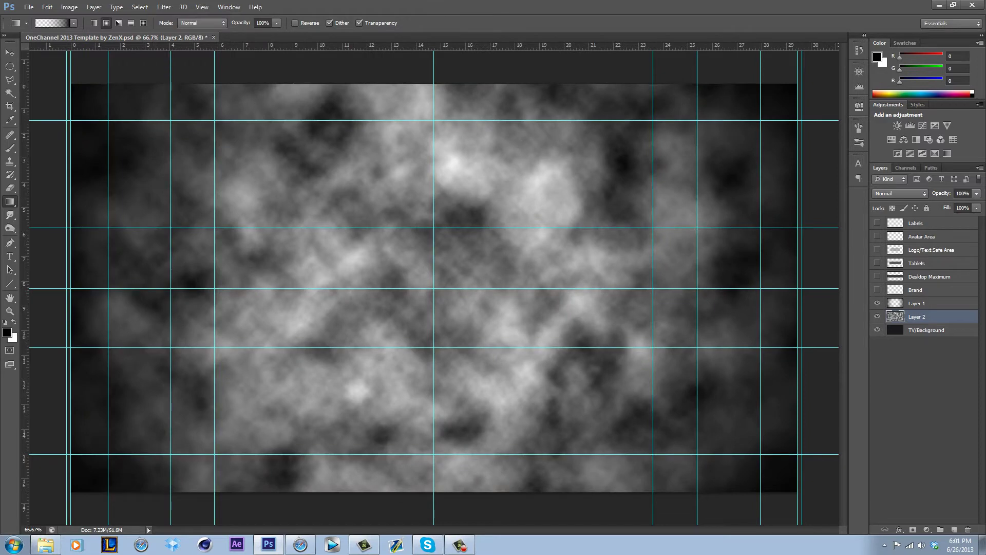
# Set the clouds layer's blend mode to Multiply and its opacity to 50%.
pyautogui.click(901, 193)
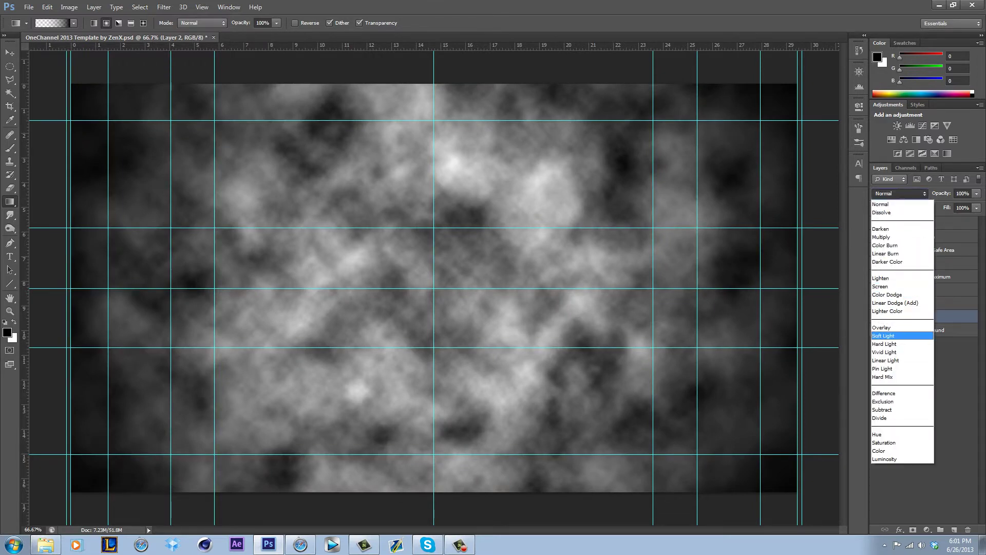
pyautogui.click(880, 286)
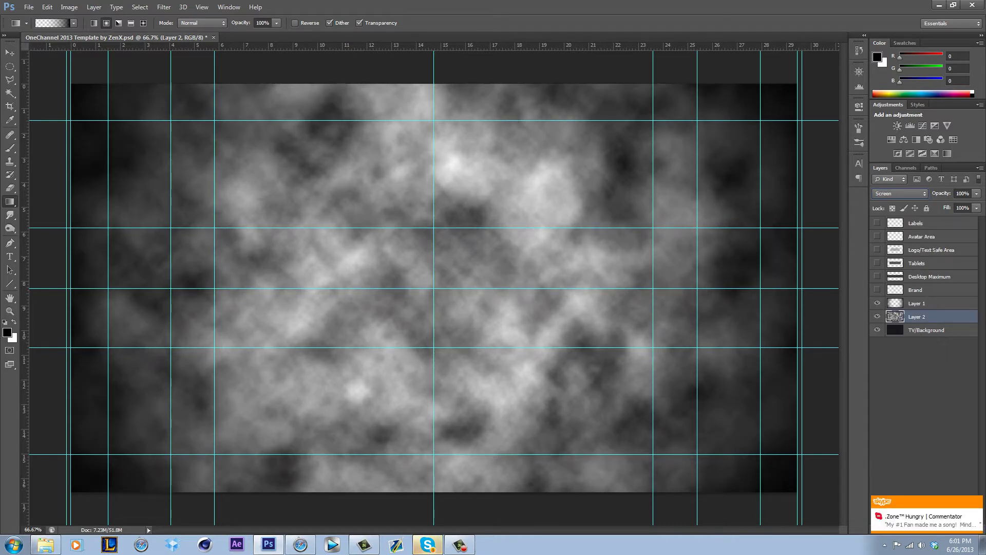
pyautogui.click(900, 193)
pyautogui.press('Up')
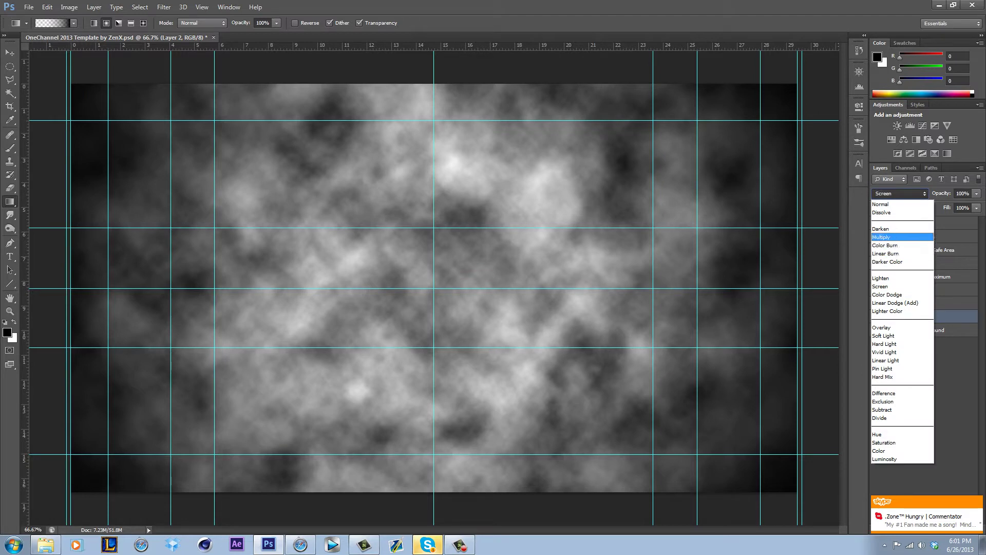
pyautogui.press('Return')
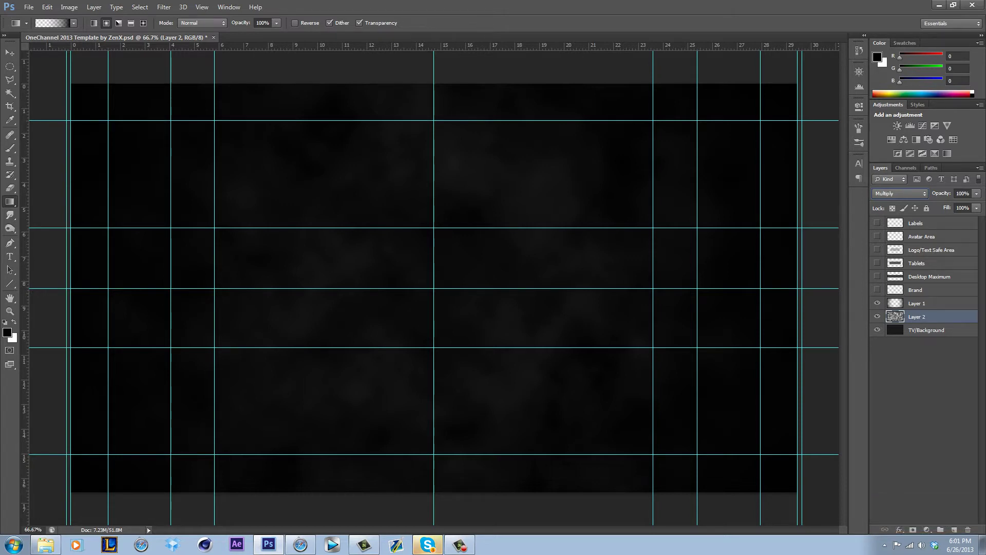
pyautogui.click(977, 194)
pyautogui.moveTo(978, 205); pyautogui.dragTo(950, 205)
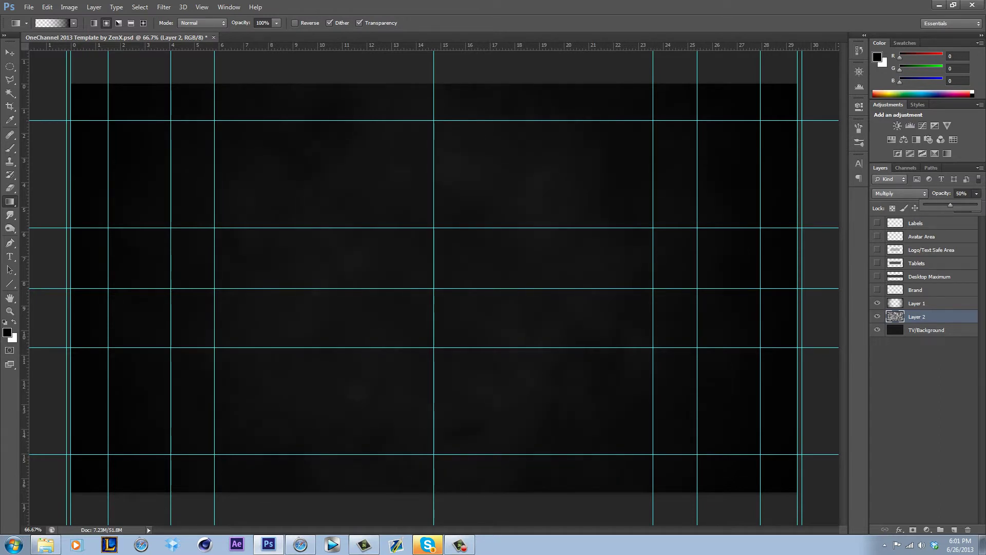
# Erase the middle of the clouds layer with a single dab of a 900 px soft eraser.
pyautogui.press('e')
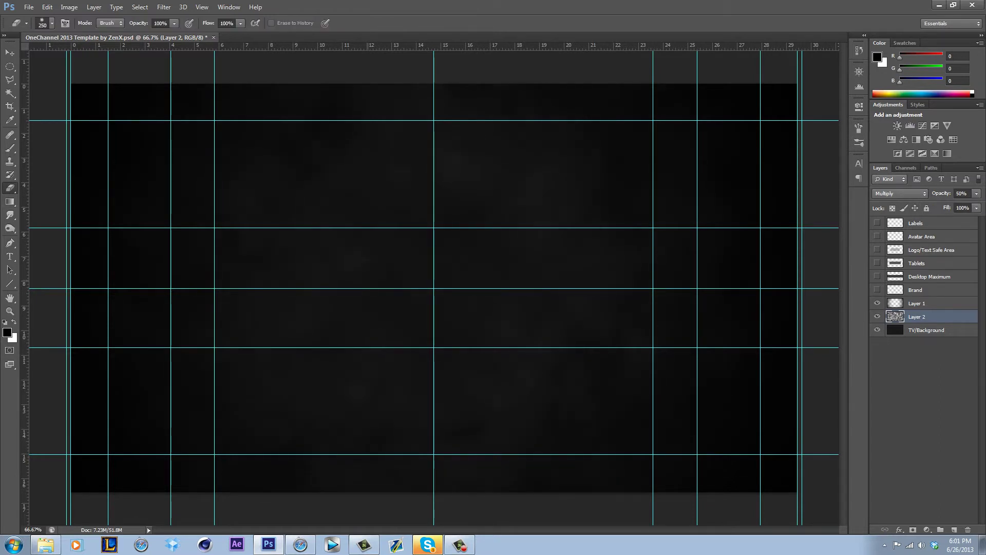
pyautogui.press(']')
pyautogui.press(']')
pyautogui.press(']')
pyautogui.press(']')
pyautogui.click(437, 283)
# Add a new layer directly above TV/Background and set up a white brush at 9% opacity.
pyautogui.click(927, 330)
pyautogui.click(955, 529)
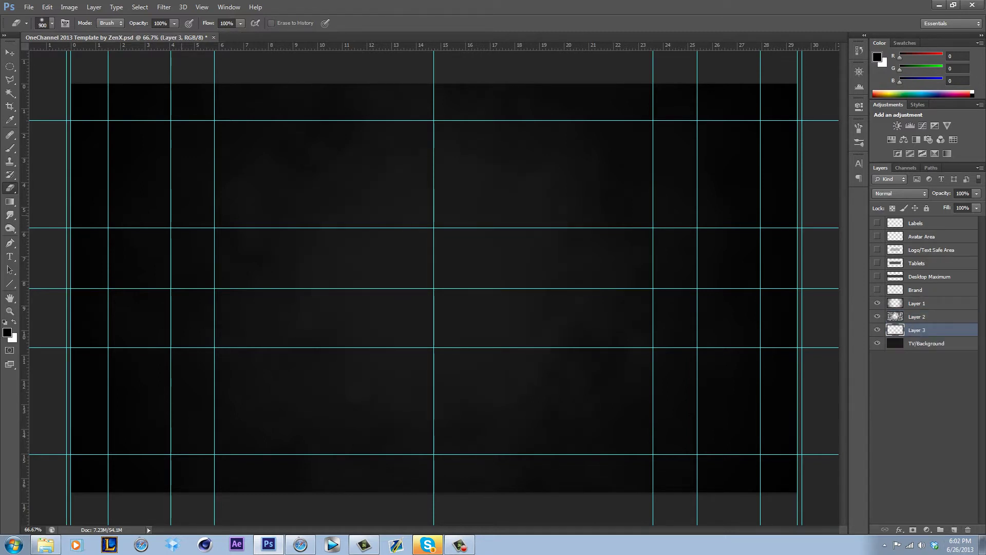
pyautogui.click(10, 148)
pyautogui.press('x')
pyautogui.click(214, 24)
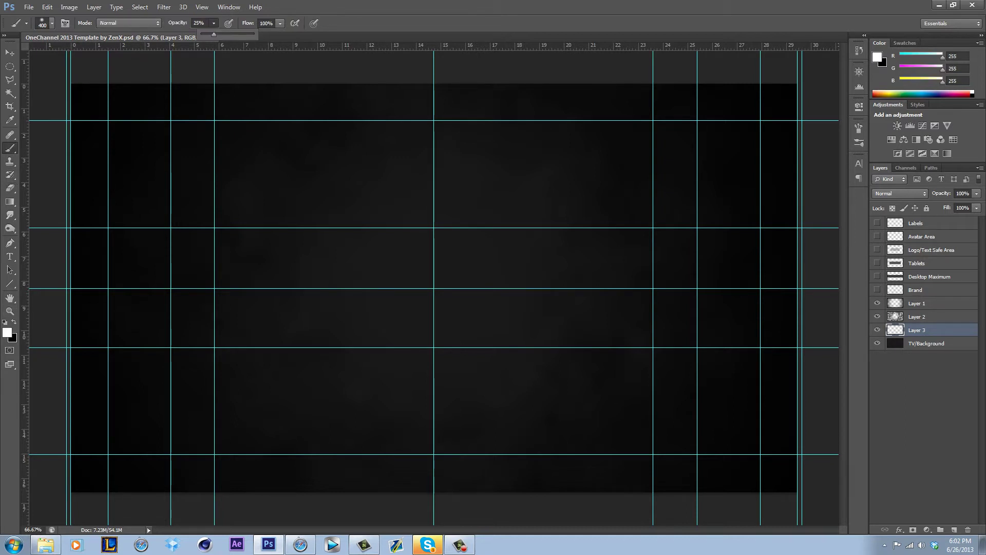
pyautogui.moveTo(211, 35); pyautogui.dragTo(207, 34)
pyautogui.press('Return')
pyautogui.press('[')
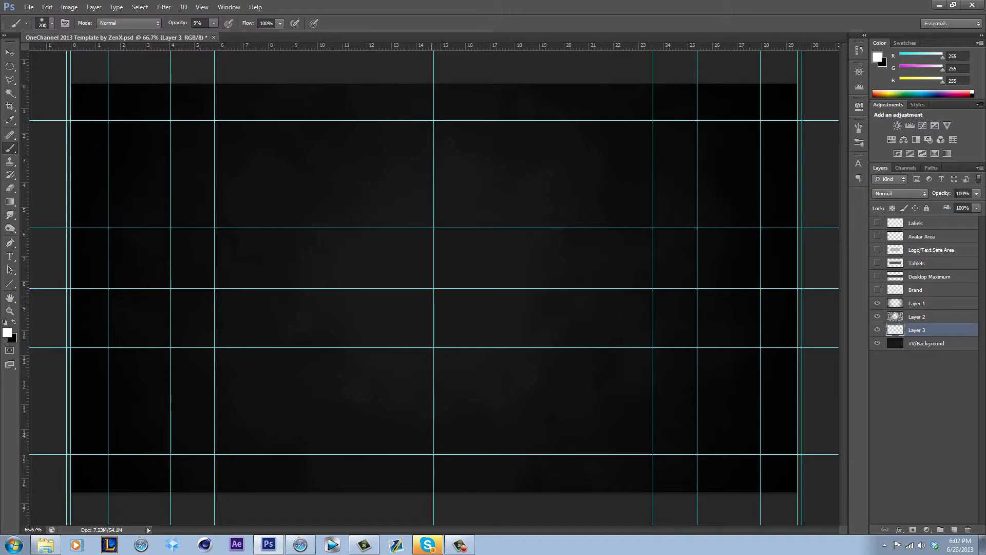
# Dab a soft white glow at the canvas center, enlarging the brush to 600 px, and lower the layer's opacity to 46%.
pyautogui.press(']')
pyautogui.click(434, 298)
pyautogui.press(']')
pyautogui.click(434, 296)
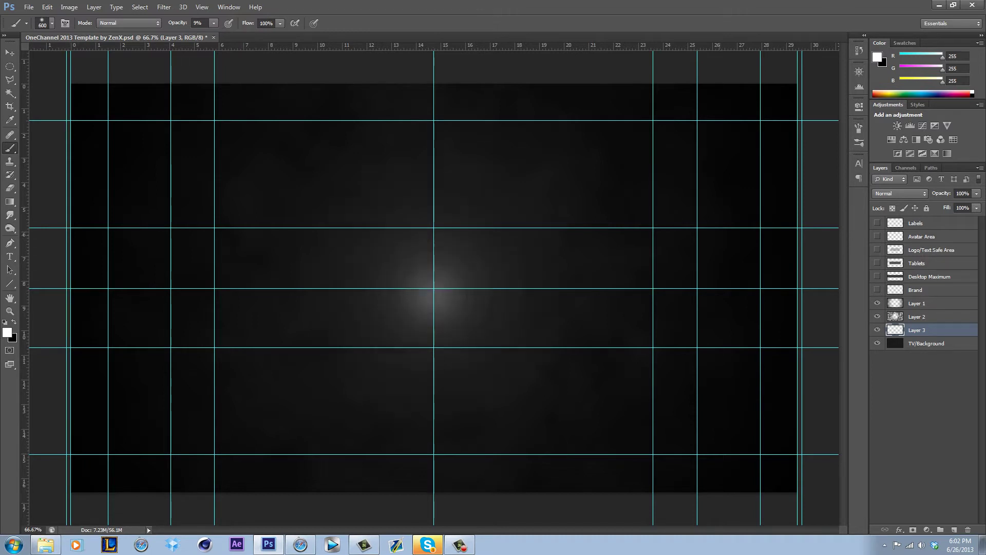
pyautogui.click(977, 193)
pyautogui.moveTo(979, 205); pyautogui.dragTo(949, 204)
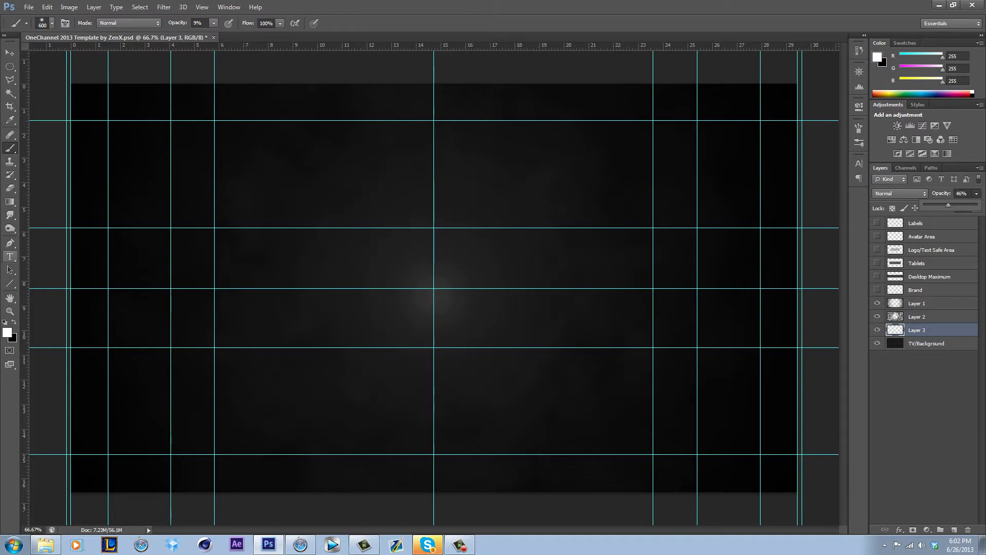
# Add a text layer reading ARTS near the canvas center.
pyautogui.click(10, 256)
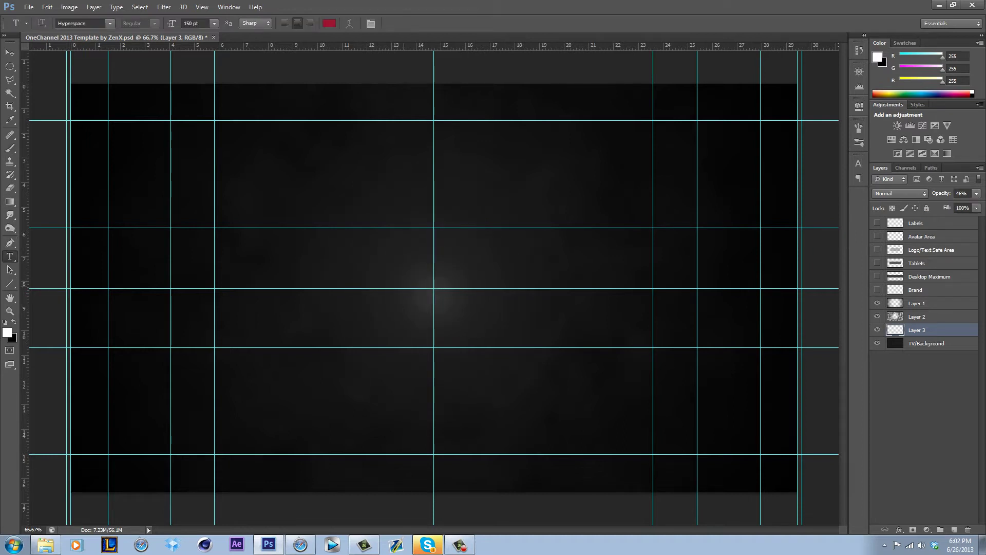
pyautogui.click(404, 287)
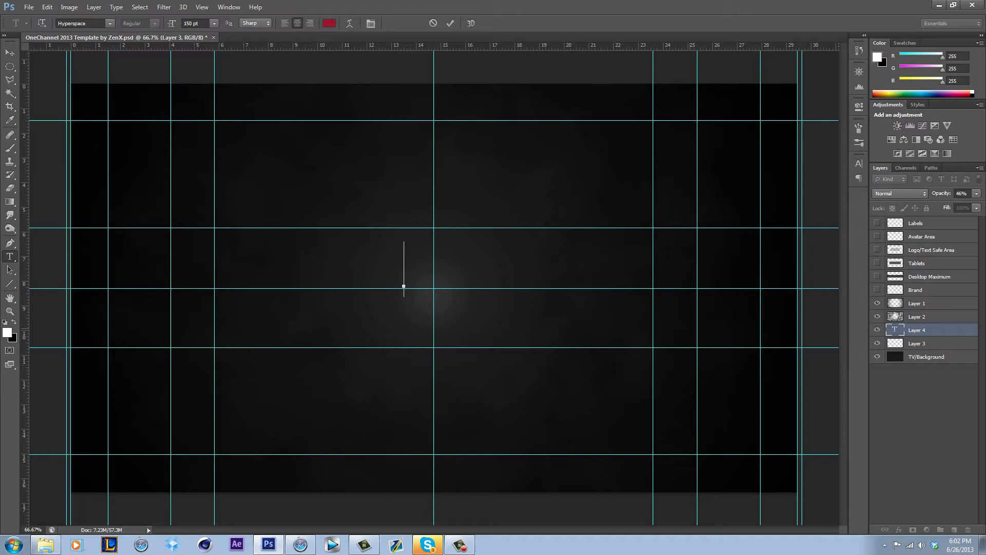
pyautogui.write('ARTS')
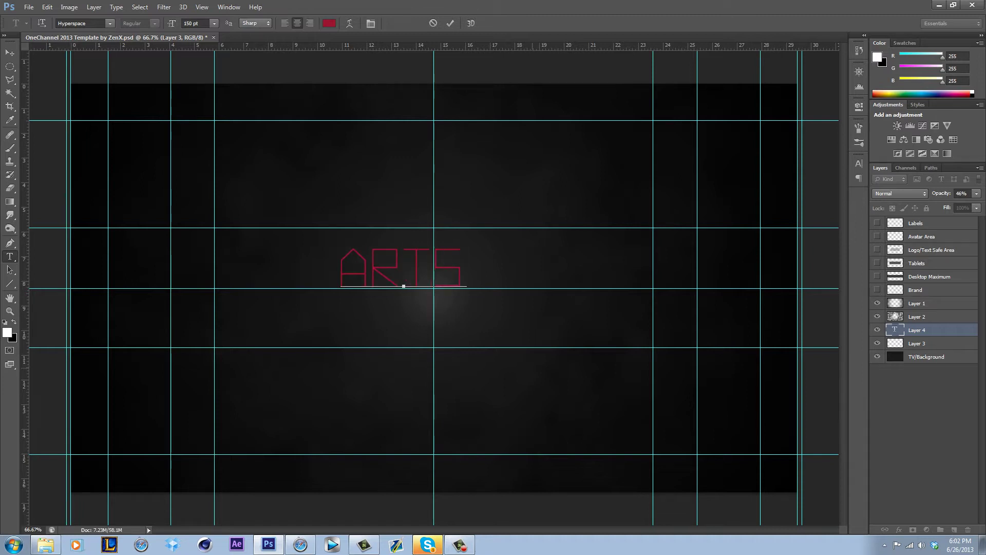
# Select the whole ARTS text and look through the available fonts for a replacement.
pyautogui.hotkey('shift', 'Left')
pyautogui.hotkey('shift', 'Left')
pyautogui.hotkey('shift', 'Left')
pyautogui.hotkey('shift', 'Left')
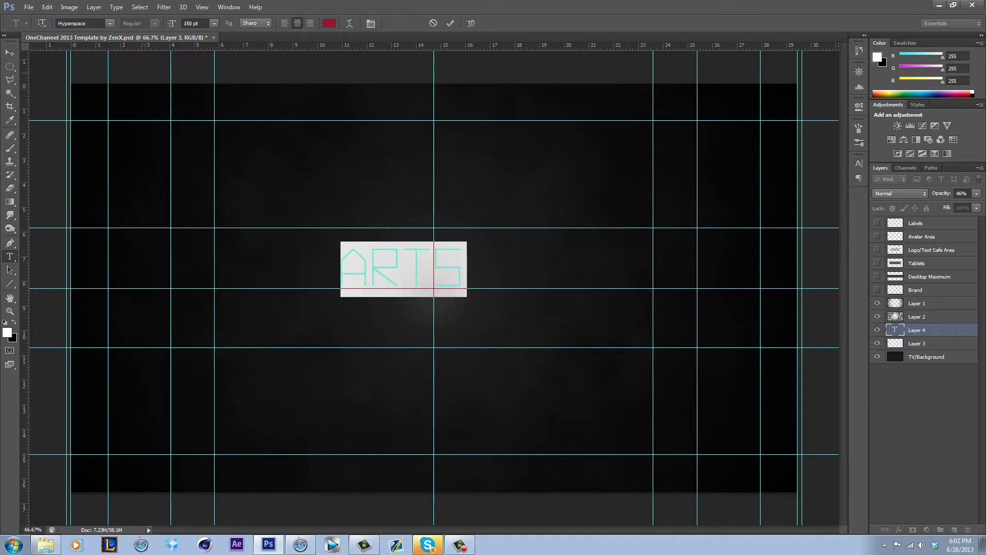
pyautogui.click(110, 23)
pyautogui.scroll(15, 154, 308)
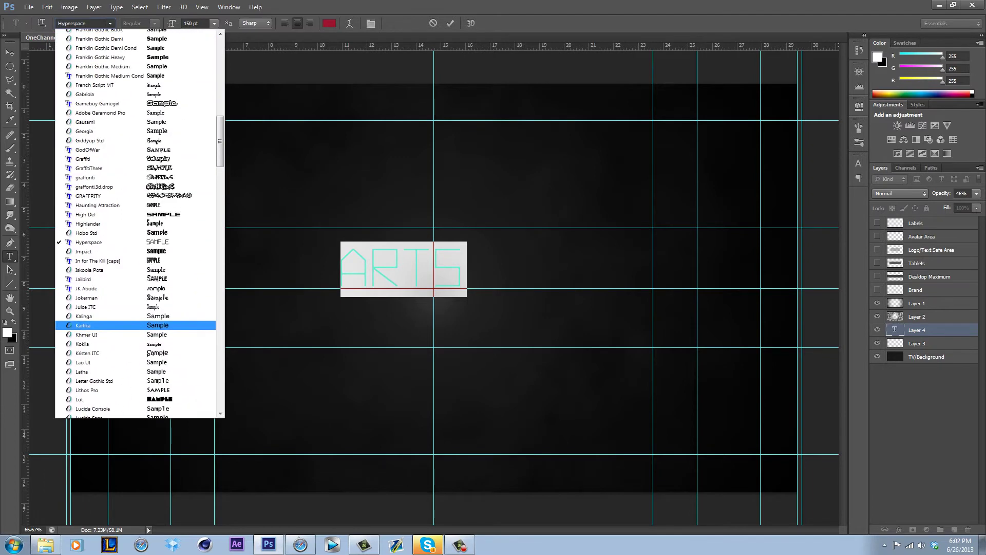
pyautogui.scroll(15, 139, 256)
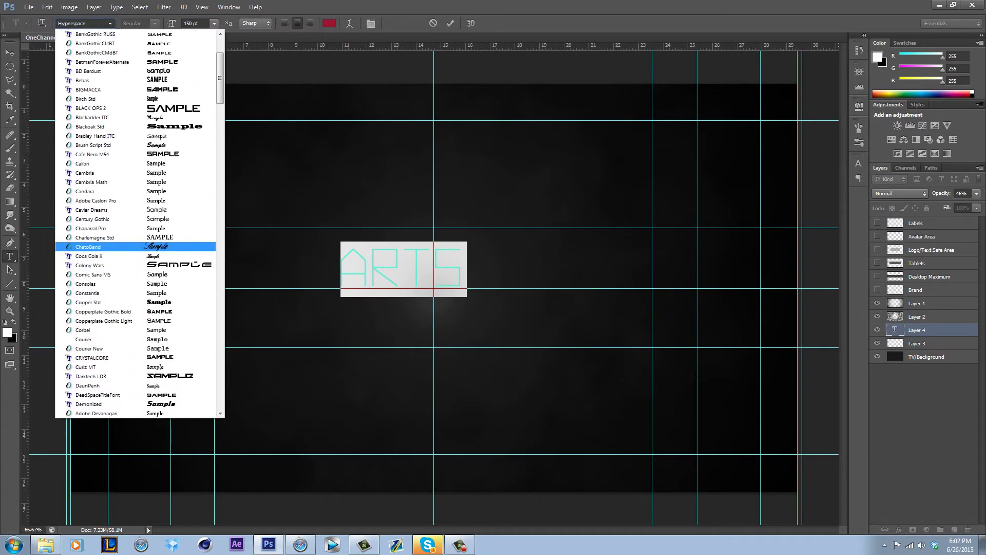
pyautogui.rightClick(300, 545)
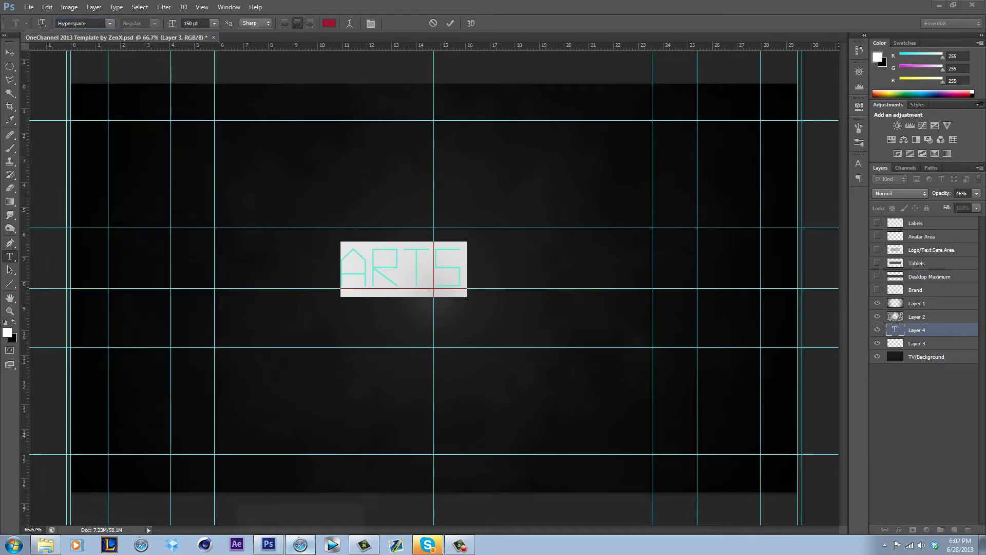
pyautogui.click(301, 544)
pyautogui.click(301, 545)
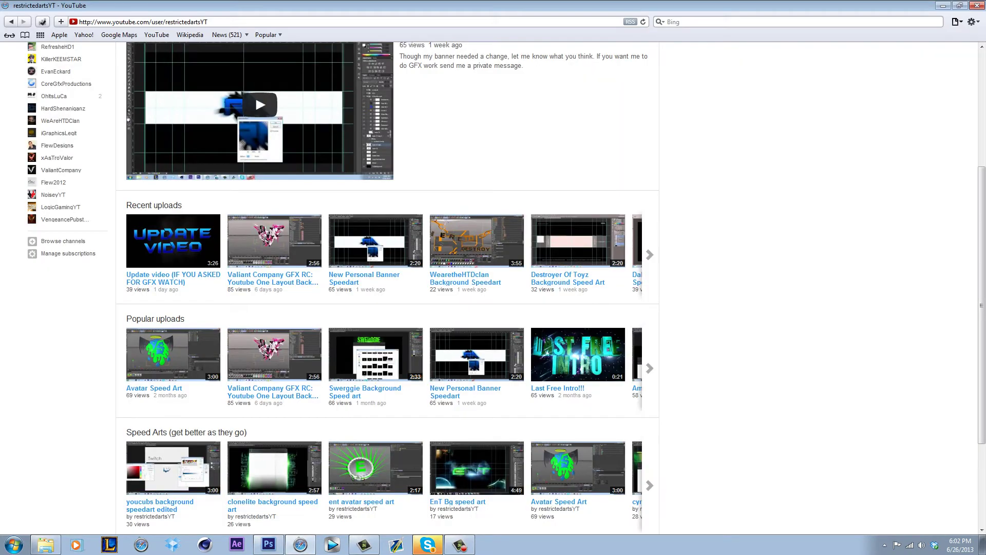
pyautogui.click(215, 22)
pyautogui.click(214, 22)
pyautogui.hotkey('ctrl', 'a')
pyautogui.write('www.')
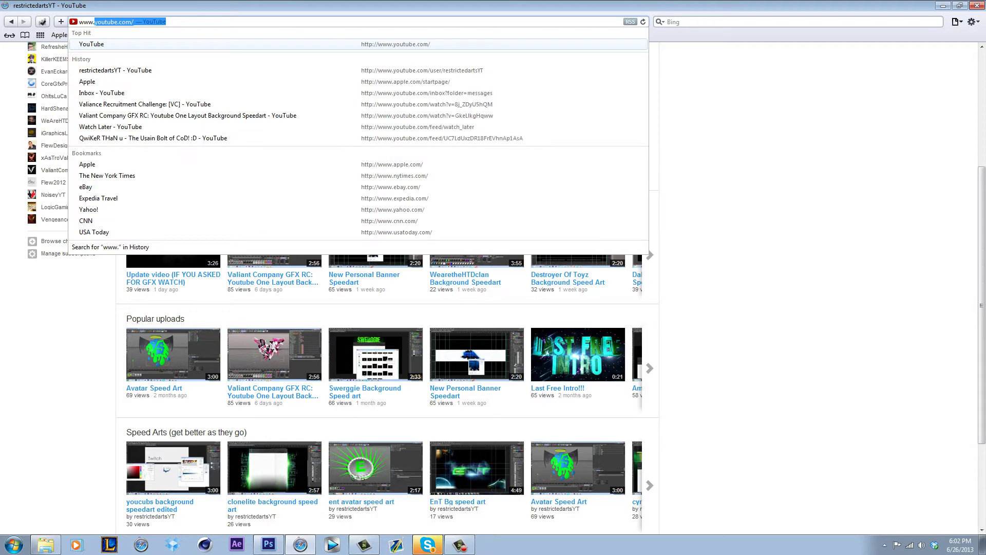
pyautogui.scroll(5, 329, 288)
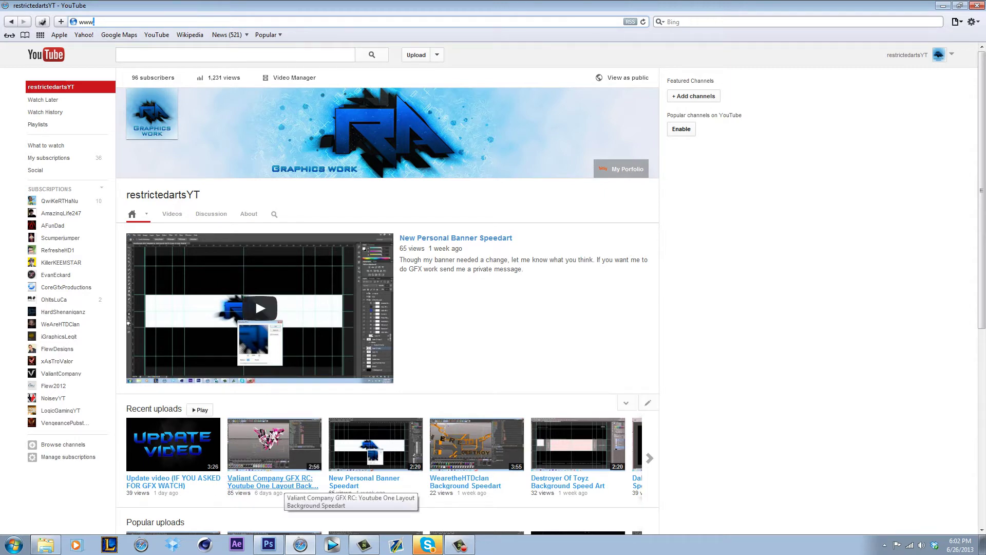
pyautogui.scroll(-2, 278, 485)
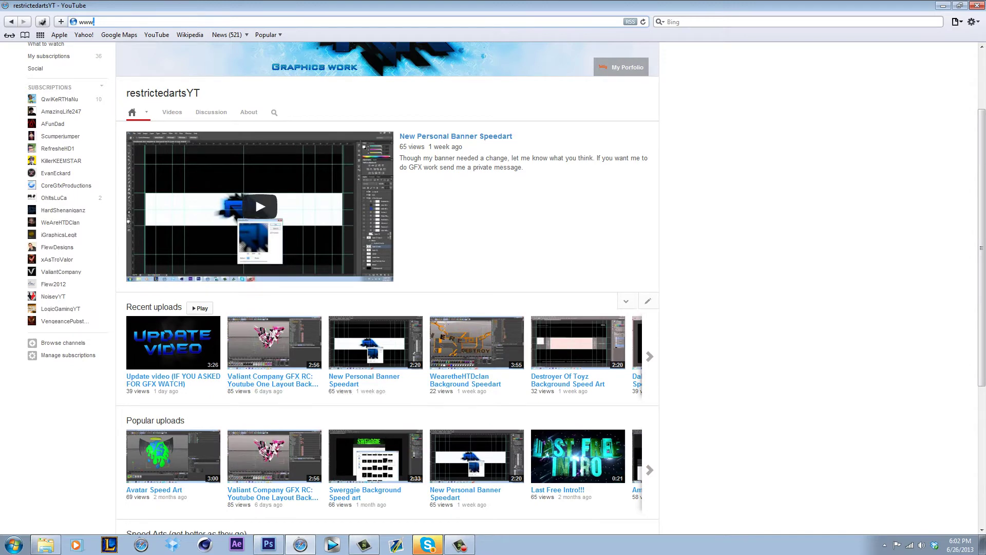
pyautogui.scroll(2, 277, 486)
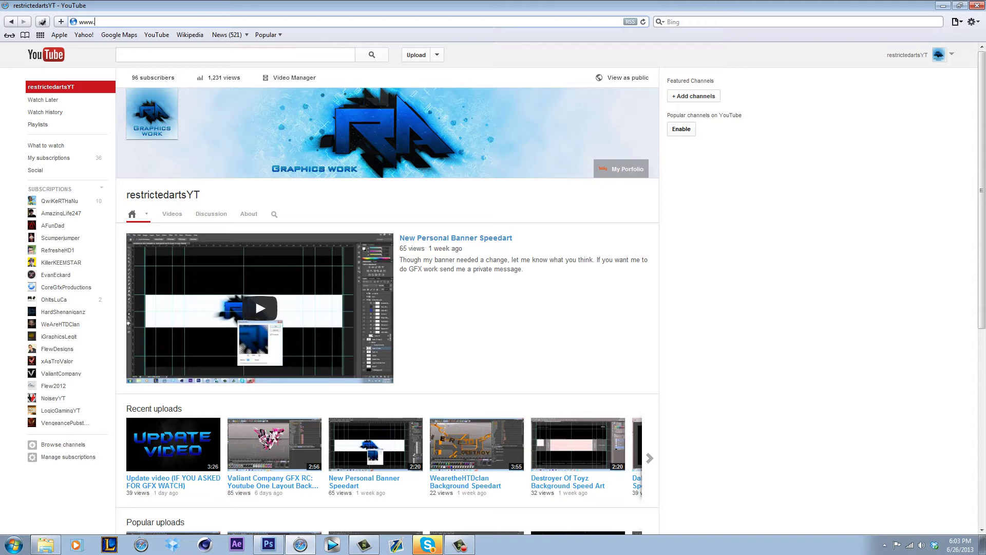
pyautogui.write('dafont.com/ — dafont.com')
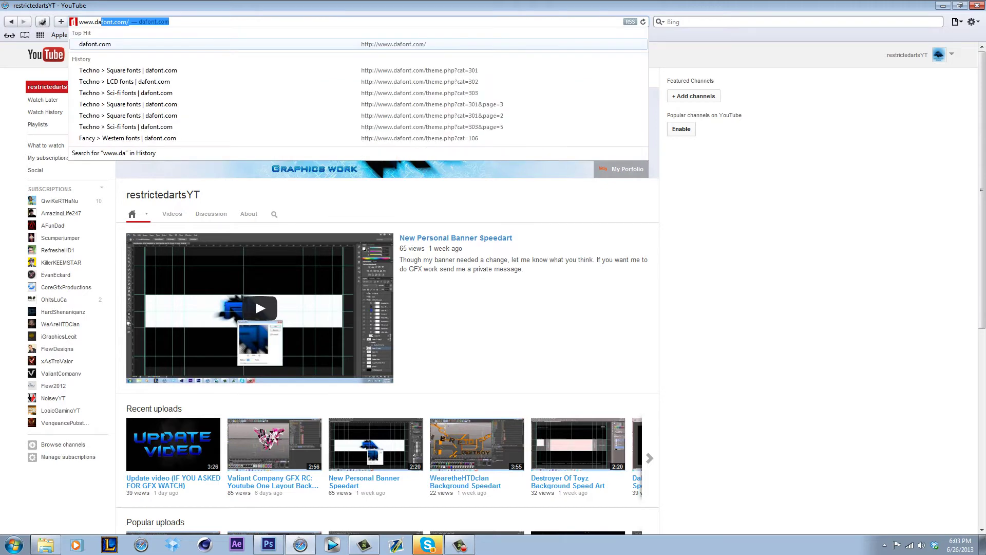
pyautogui.press('Return')
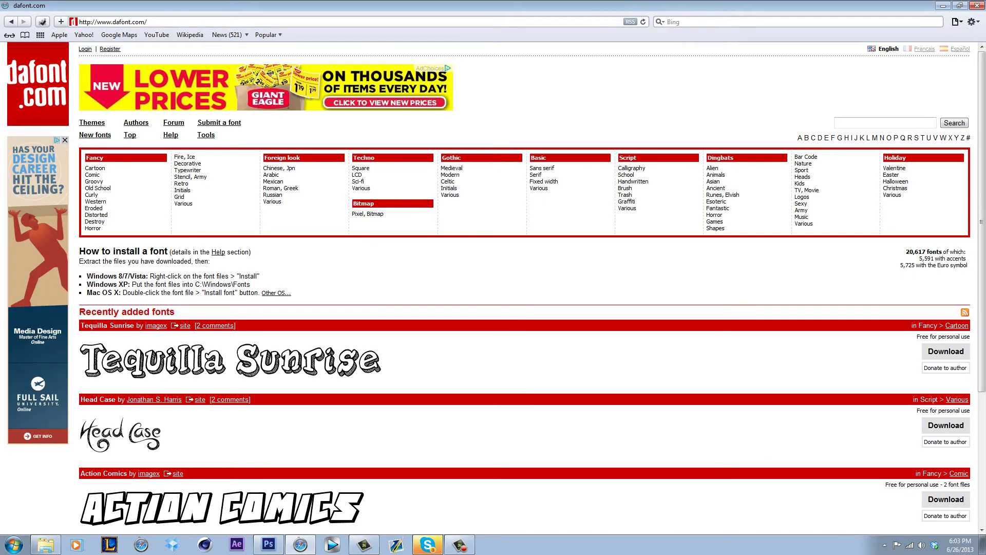
# Browse the Techno > Square font category on dafont for a suitable typeface.
pyautogui.click(361, 168)
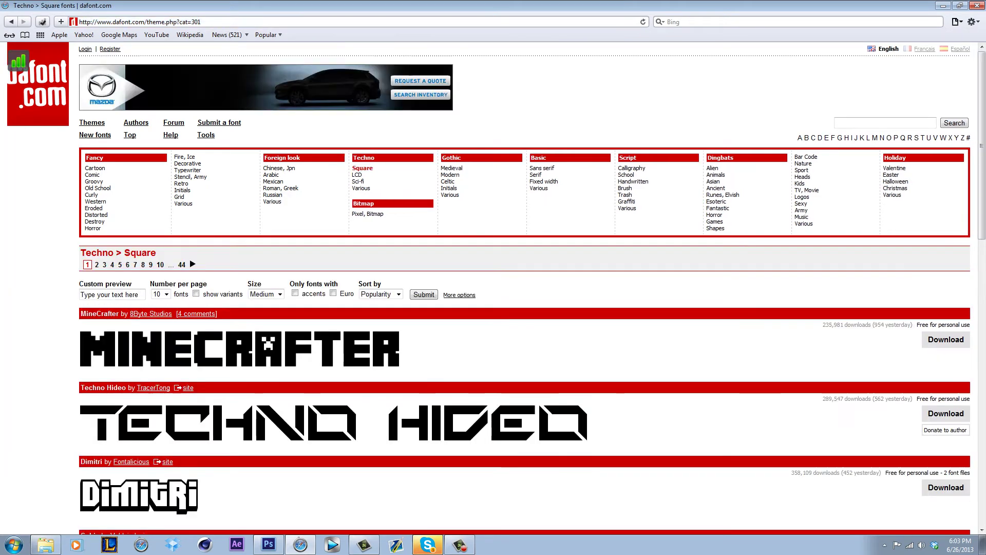
pyautogui.scroll(-5, 524, 288)
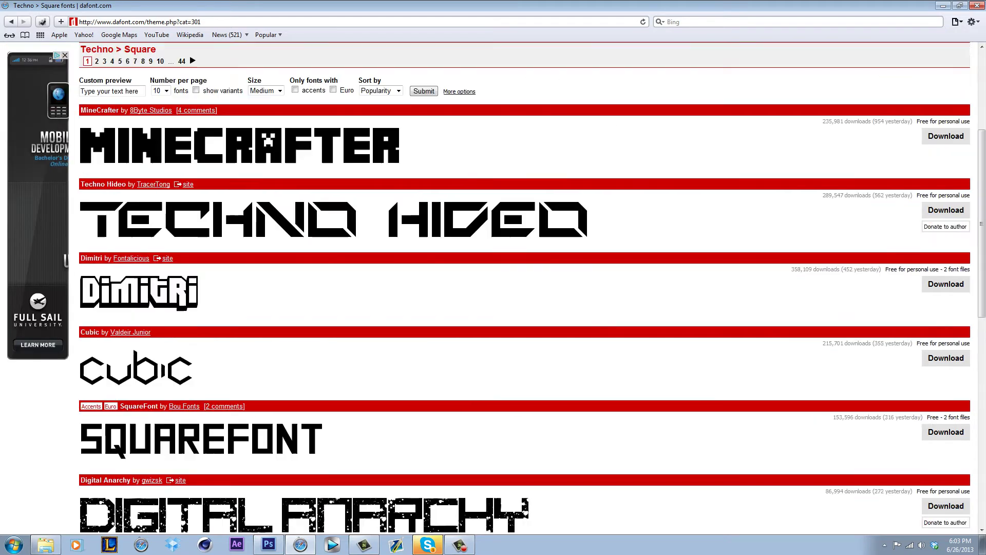
pyautogui.scroll(5, 391, 181)
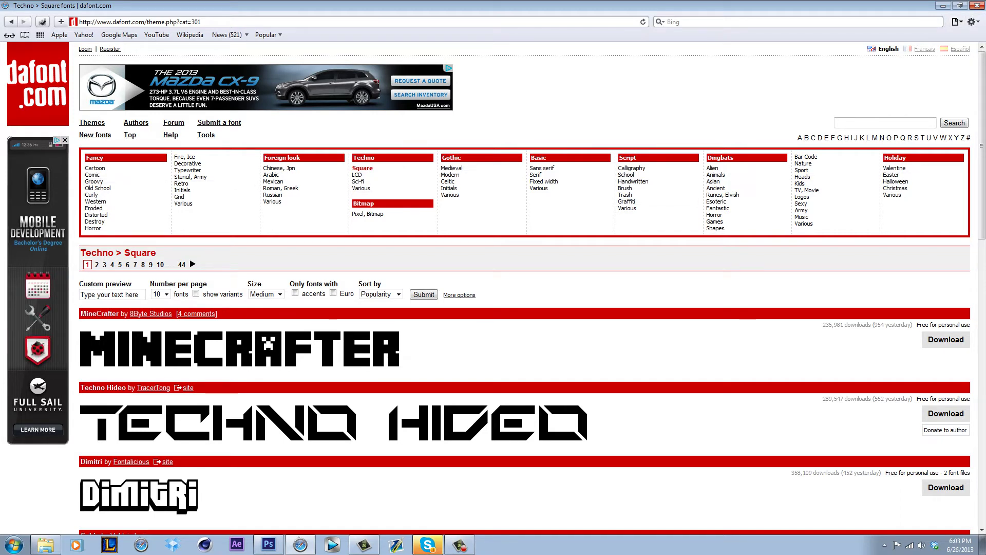
pyautogui.scroll(-1, 494, 288)
pyautogui.scroll(-8, 493, 288)
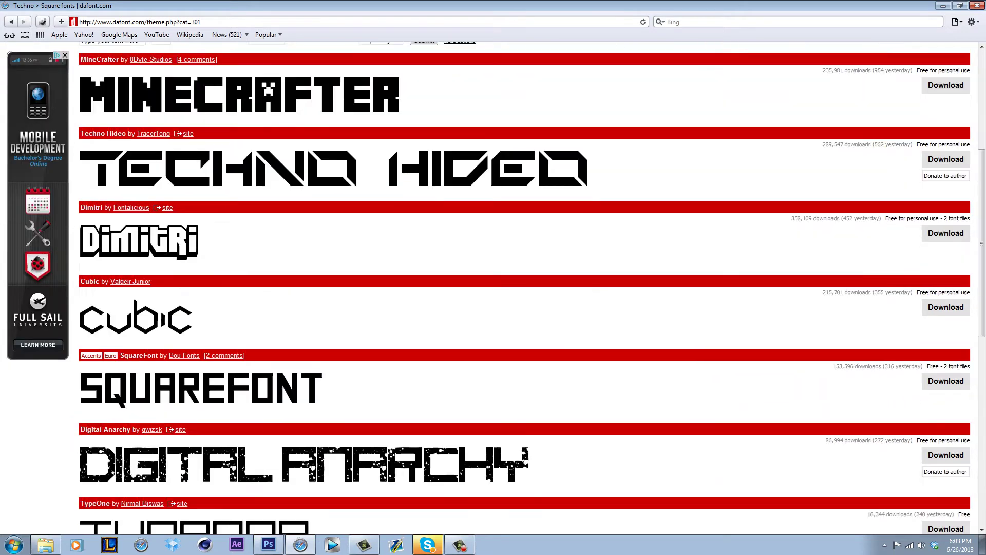
pyautogui.scroll(-3, 494, 288)
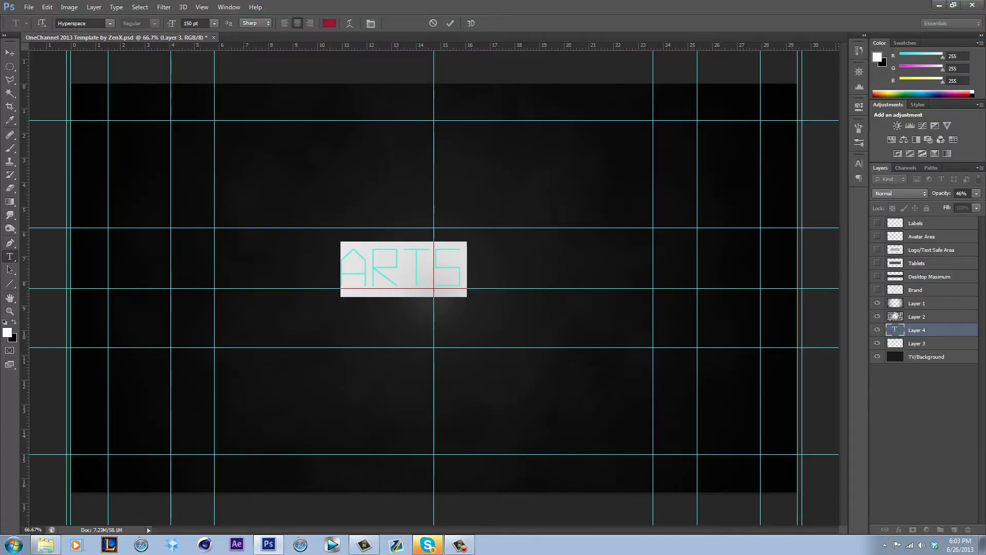
# Back in Photoshop, change the font of the selected ARTS text to BatmanForeverAlternate and commit the text edit.
pyautogui.click(110, 23)
pyautogui.scroll(9, 118, 158)
pyautogui.scroll(20, 136, 308)
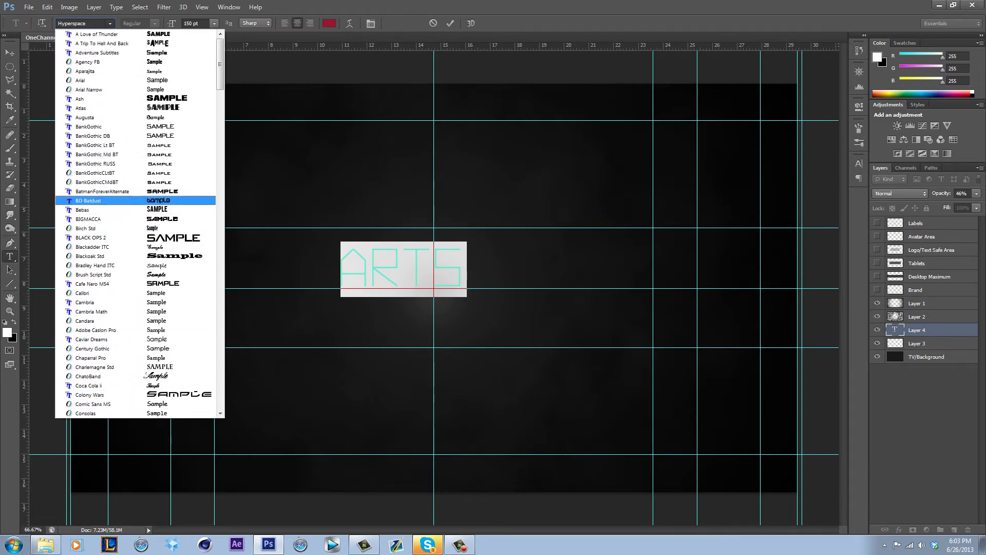
pyautogui.click(162, 193)
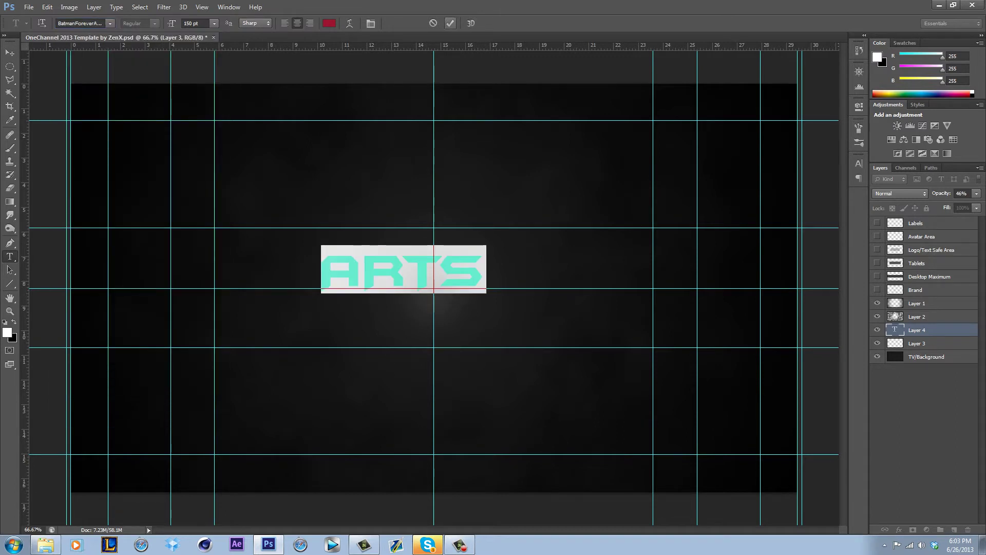
pyautogui.click(450, 23)
# Enlarge the ARTS text with Free Transform to almost twice its size, keeping its upper-left corner in place, and apply the transform.
pyautogui.hotkey('ctrl', 't')
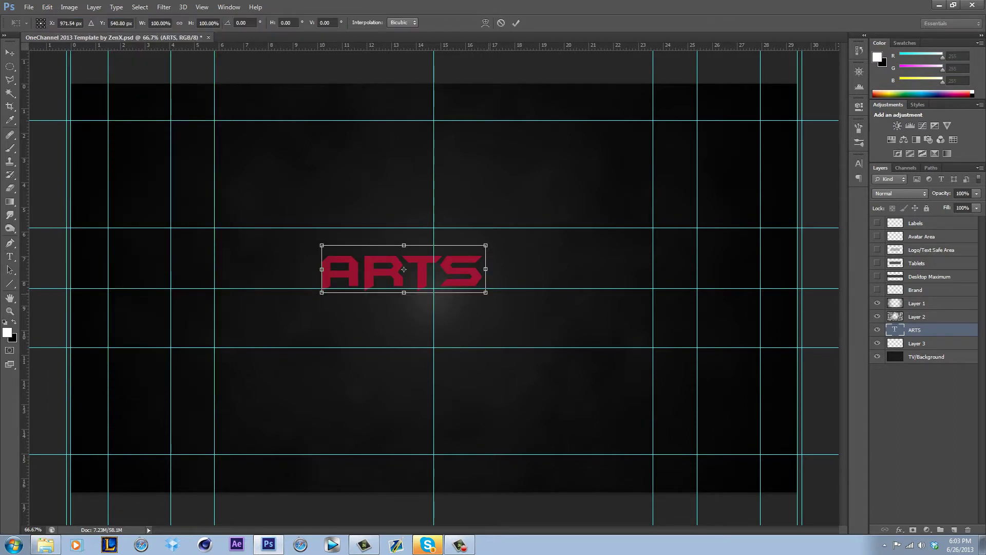
pyautogui.moveTo(486, 293); pyautogui.dragTo(626, 333)
pyautogui.click(516, 23)
pyautogui.press('v')
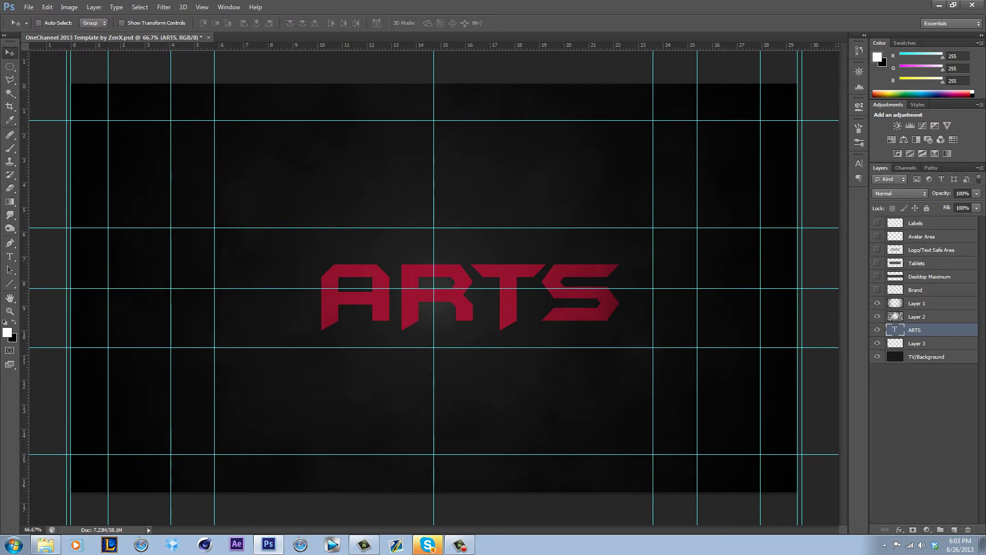
pyautogui.click(927, 358)
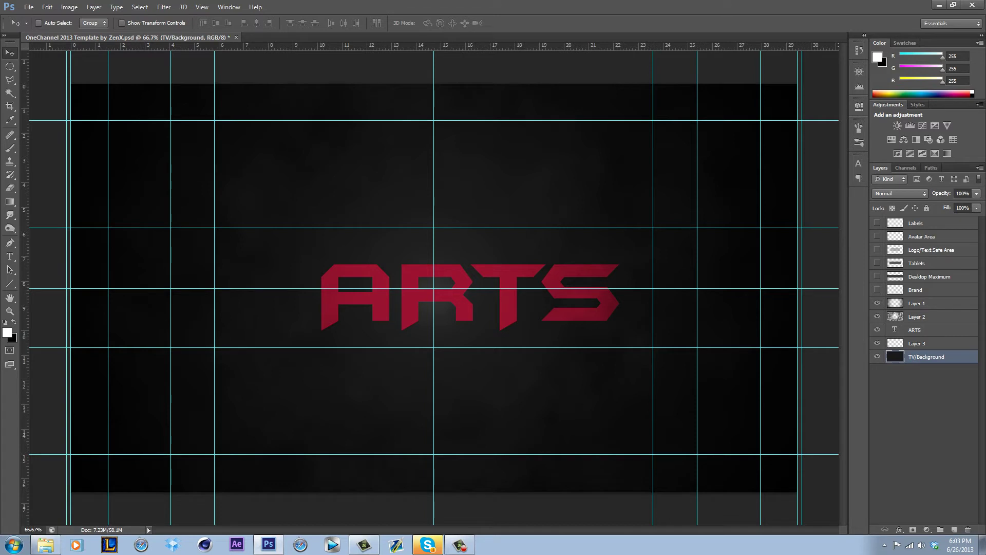
pyautogui.doubleClick(919, 356)
pyautogui.click(924, 401)
pyautogui.click(919, 316)
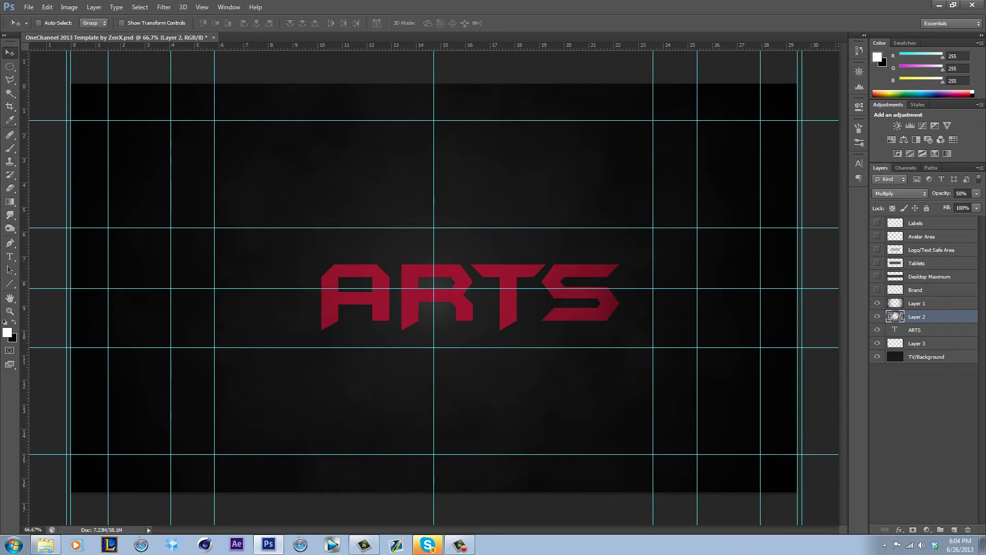
pyautogui.keyDown('shift'); pyautogui.click(926, 357); pyautogui.keyUp('shift')
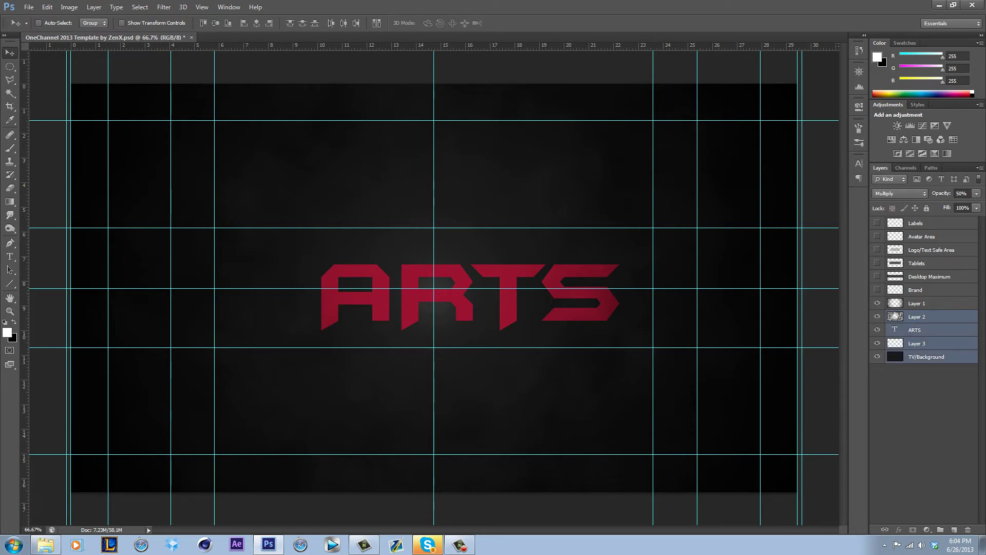
pyautogui.click(917, 317)
pyautogui.keyDown('ctrl'); pyautogui.click(926, 357); pyautogui.keyUp('ctrl')
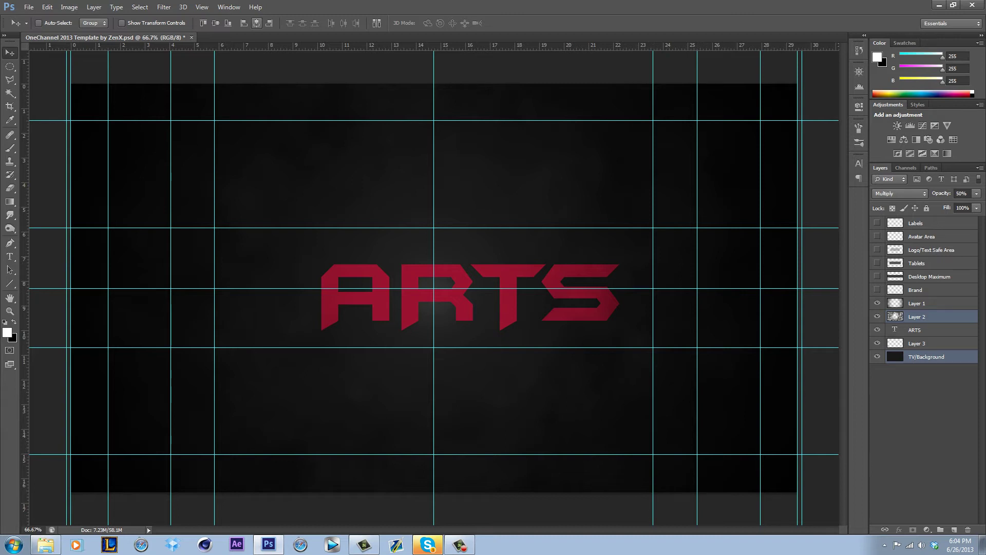
pyautogui.click(925, 411)
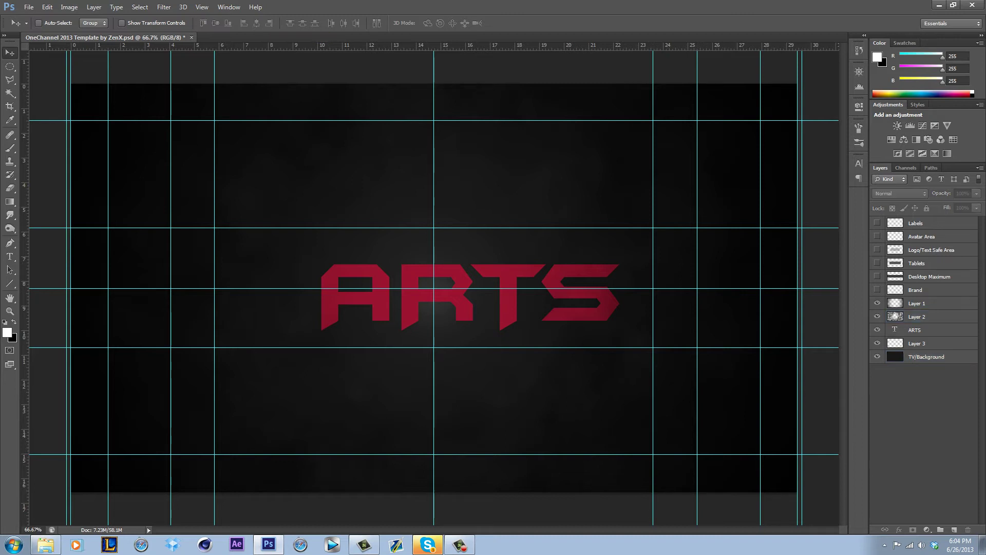
# Align the ARTS layer with the TV/Background layer on both their vertical and horizontal centers.
pyautogui.click(924, 330)
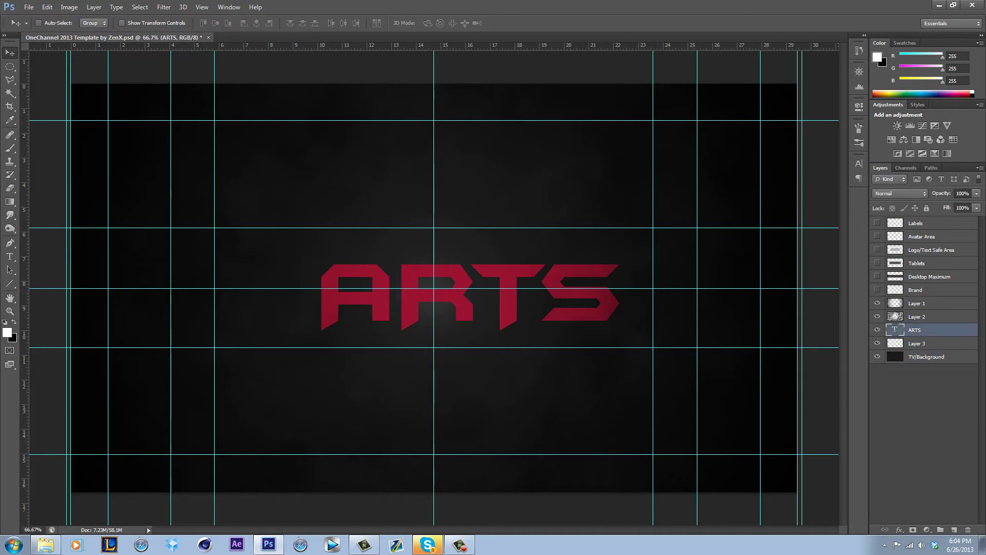
pyautogui.keyDown('ctrl'); pyautogui.click(926, 356); pyautogui.keyUp('ctrl')
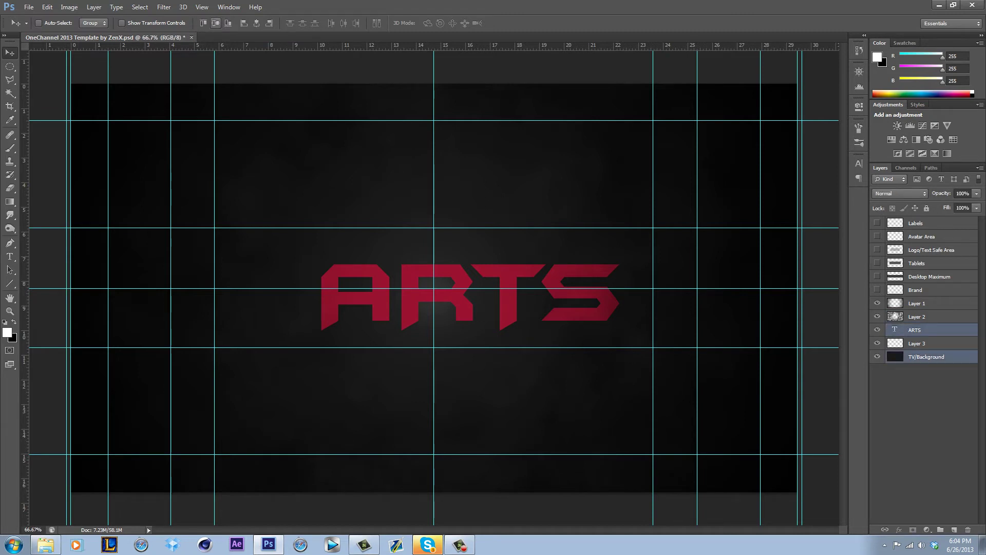
pyautogui.click(216, 23)
pyautogui.click(257, 23)
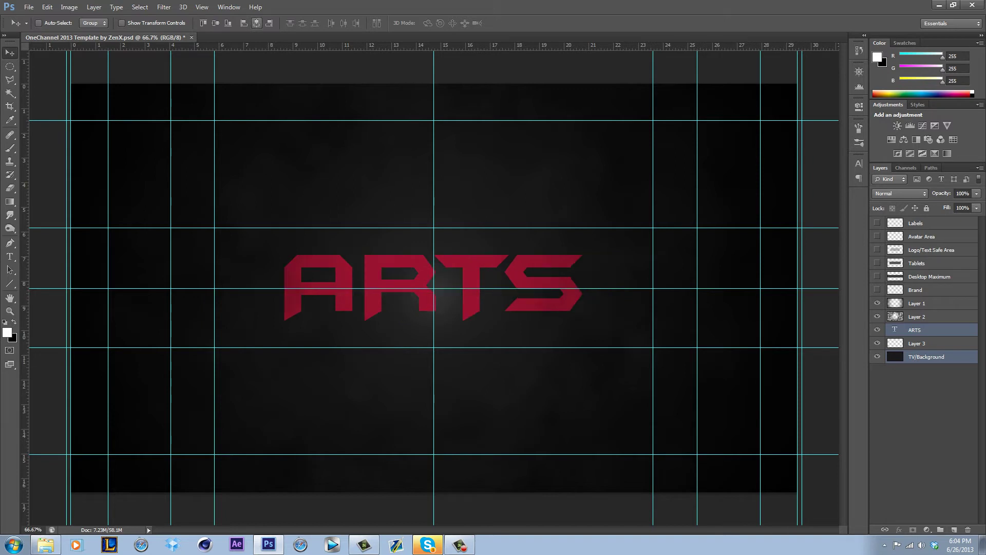
# Add a black-to-white Gradient Overlay to the ARTS layer alone, using the Overlay blend mode.
pyautogui.click(927, 330)
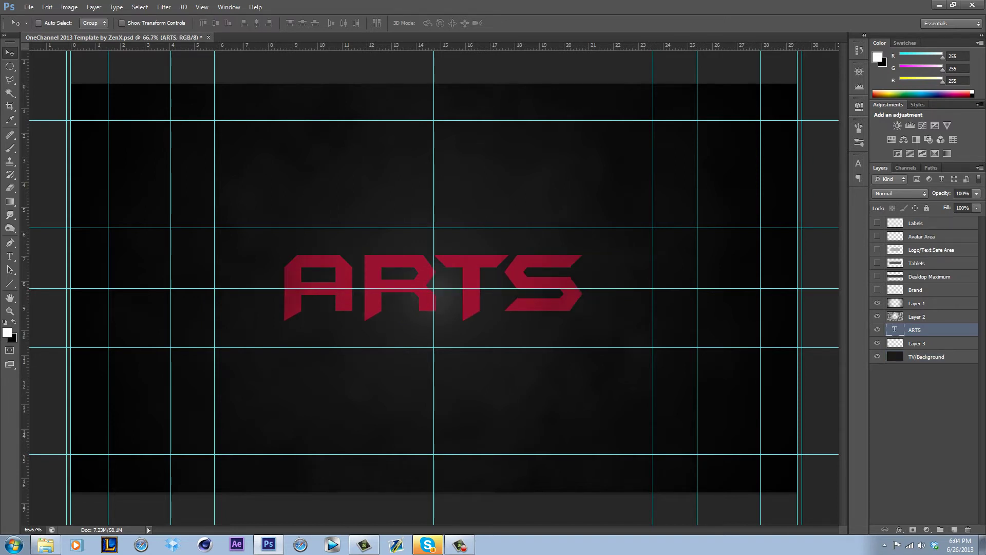
pyautogui.rightClick(914, 330)
pyautogui.click(799, 132)
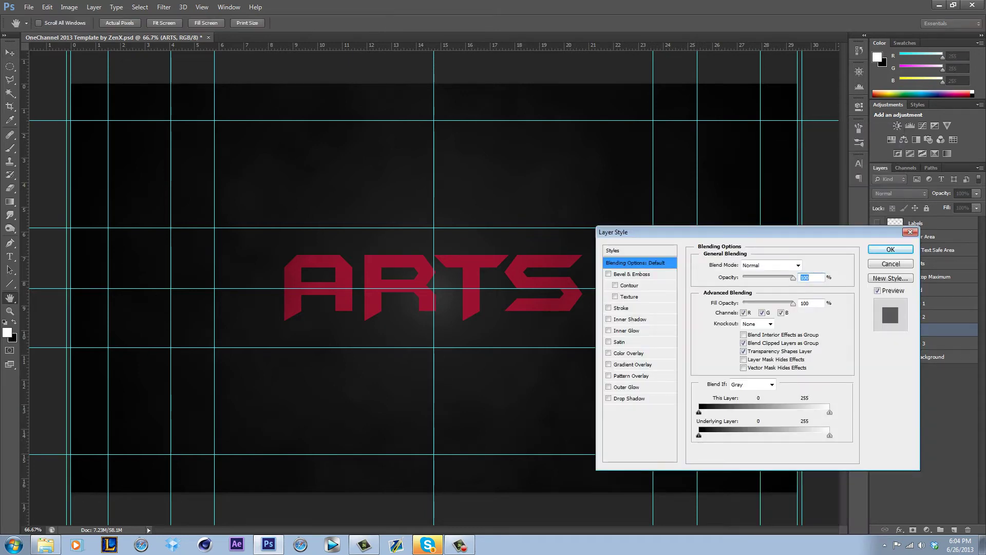
pyautogui.click(609, 364)
pyautogui.click(632, 365)
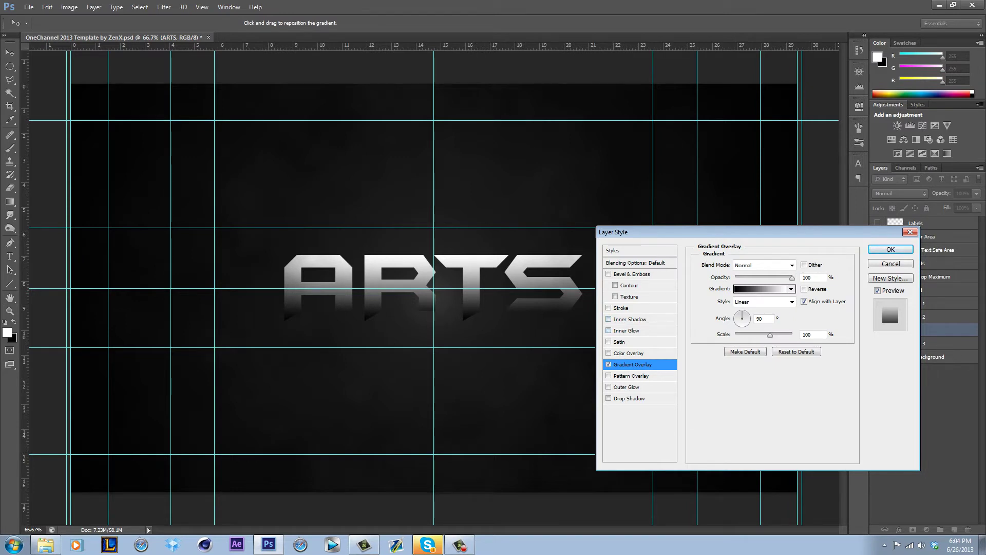
pyautogui.click(765, 265)
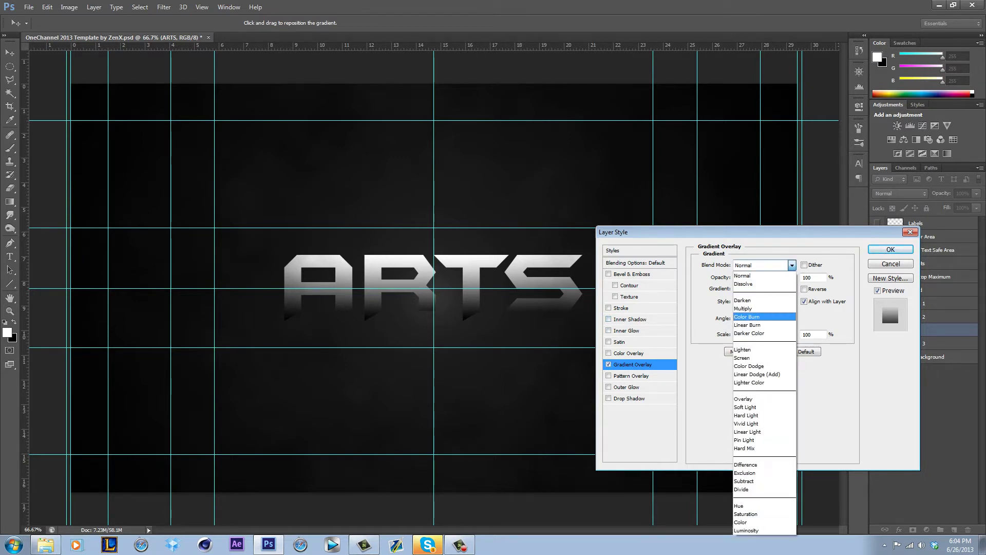
pyautogui.click(765, 390)
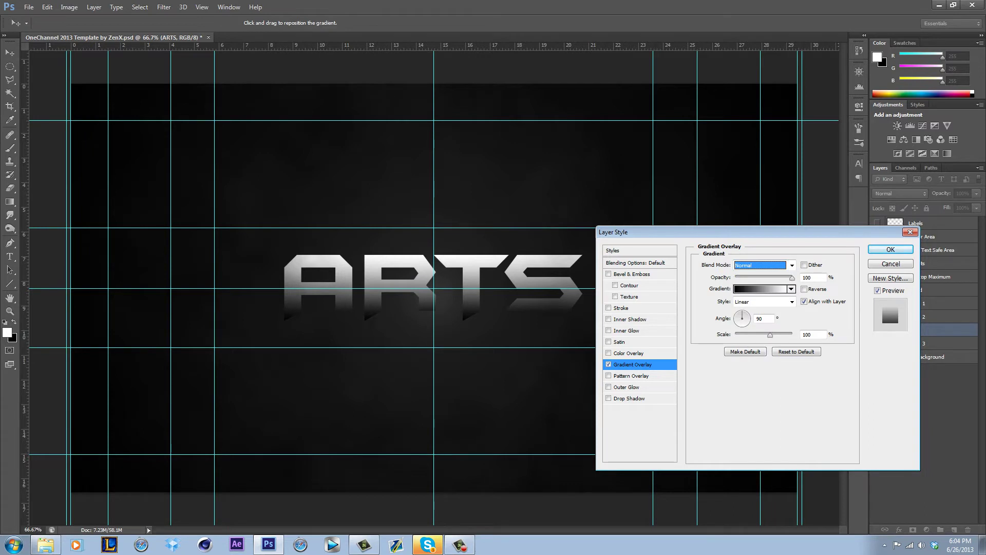
pyautogui.click(771, 265)
pyautogui.click(764, 399)
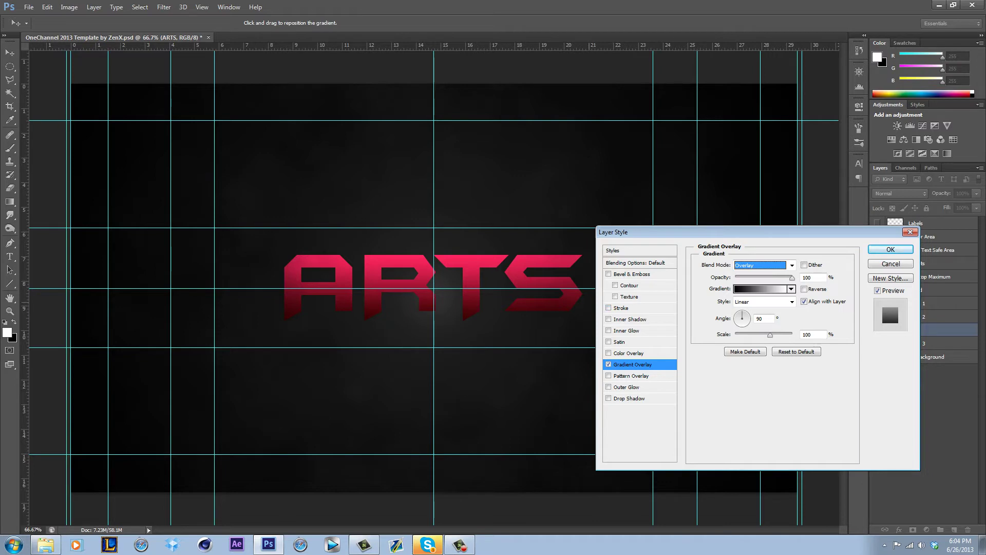
# Enable a stroke and a drop shadow on the ARTS layer, and set the shadow's size to about 27 px.
pyautogui.click(621, 308)
pyautogui.click(609, 399)
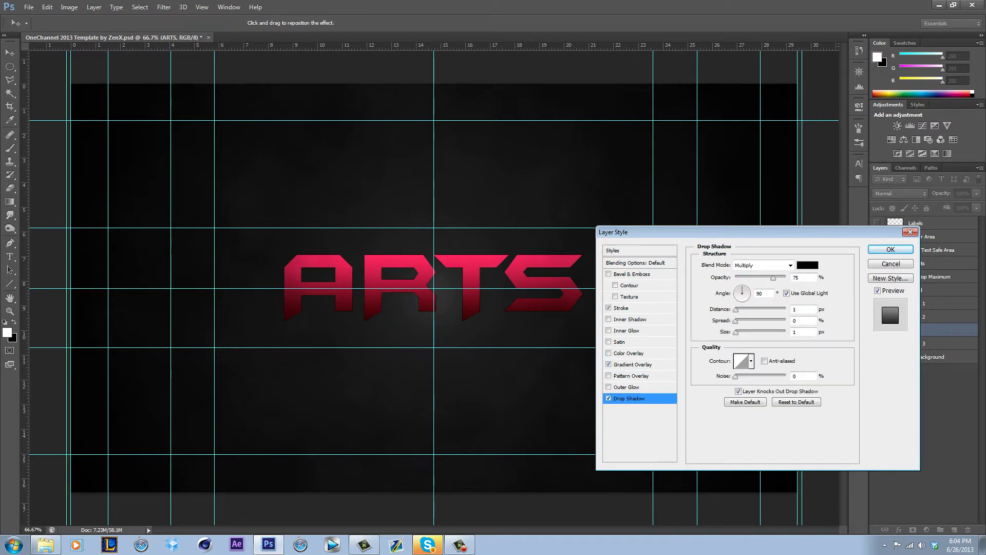
pyautogui.click(609, 399)
pyautogui.moveTo(736, 332); pyautogui.dragTo(744, 333)
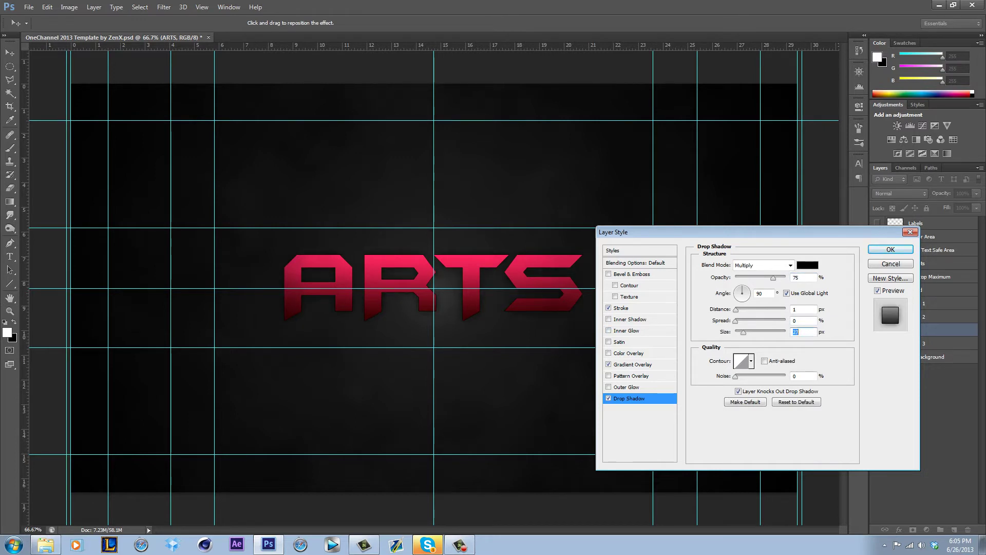
# Change the ARTS layer's stroke color to a light pinkish red and apply the layer style.
pyautogui.click(622, 308)
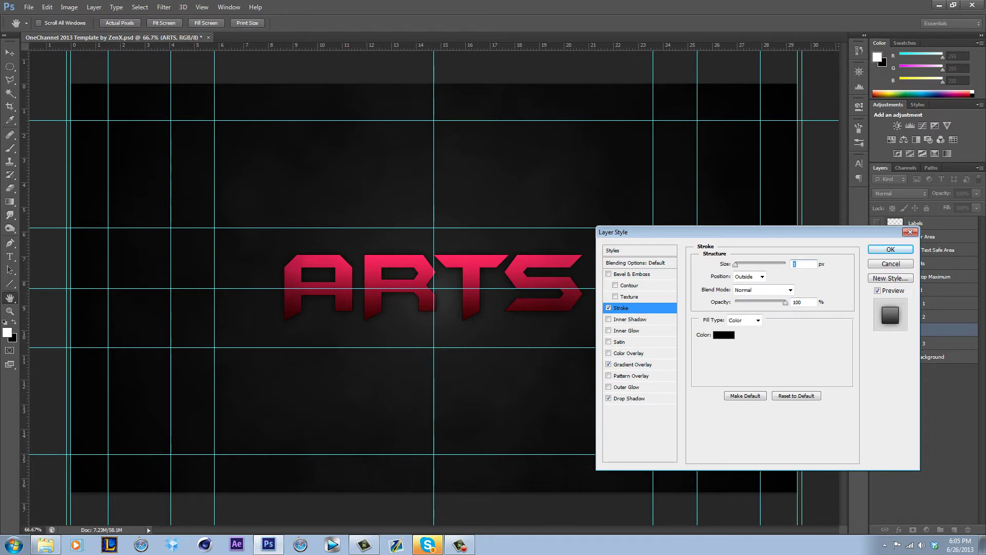
pyautogui.click(724, 334)
pyautogui.click(607, 363)
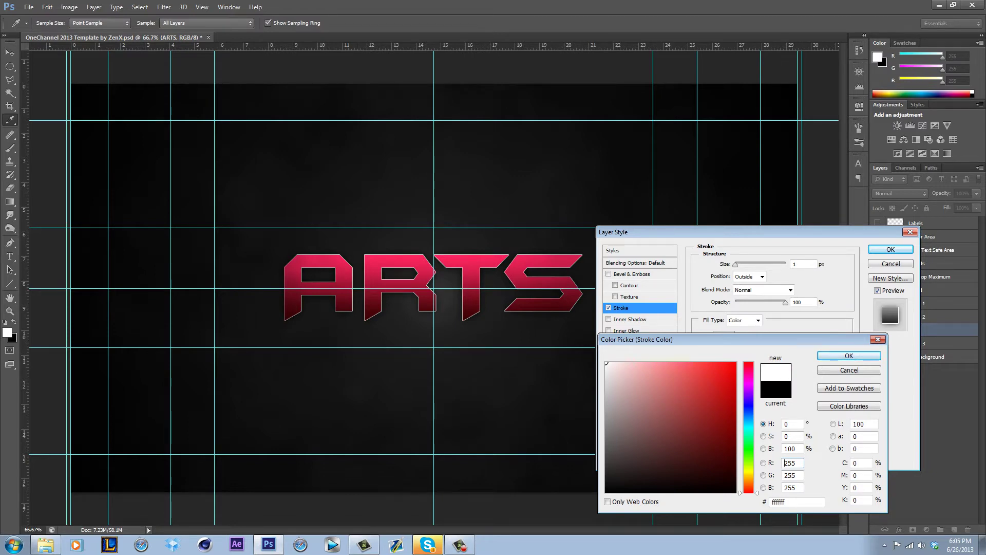
pyautogui.click(606, 397)
pyautogui.moveTo(607, 396); pyautogui.dragTo(606, 415)
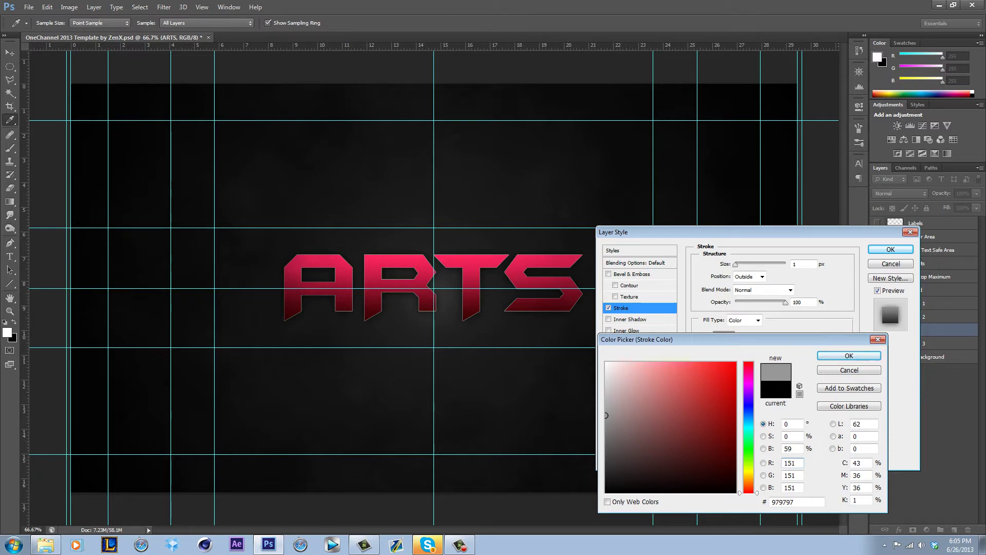
pyautogui.moveTo(606, 415); pyautogui.dragTo(606, 406)
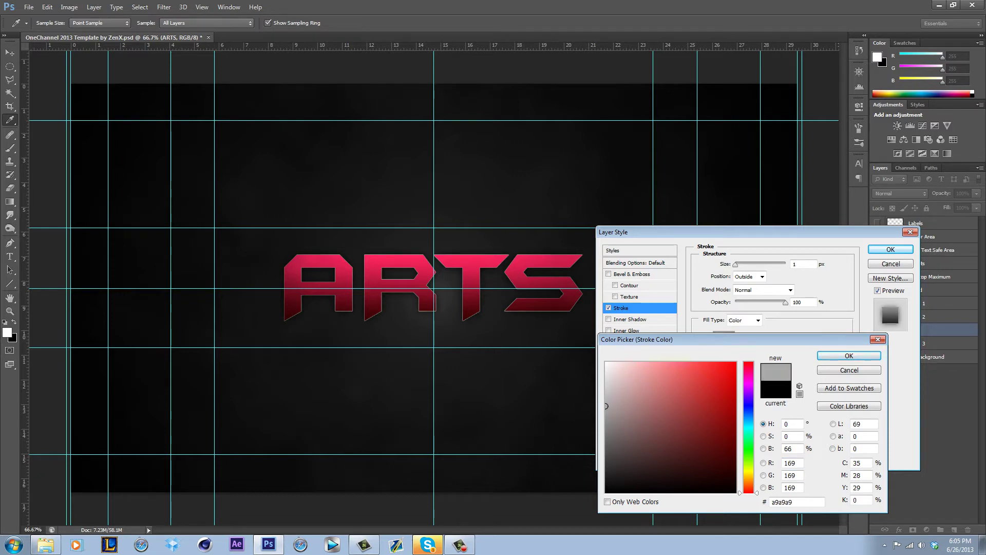
pyautogui.click(661, 363)
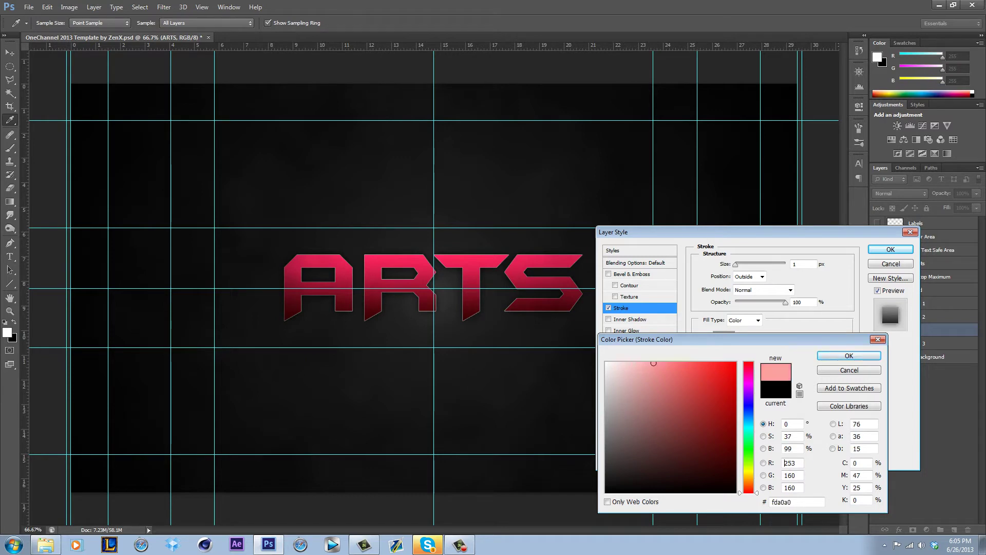
pyautogui.moveTo(662, 363); pyautogui.dragTo(662, 362)
pyautogui.click(849, 356)
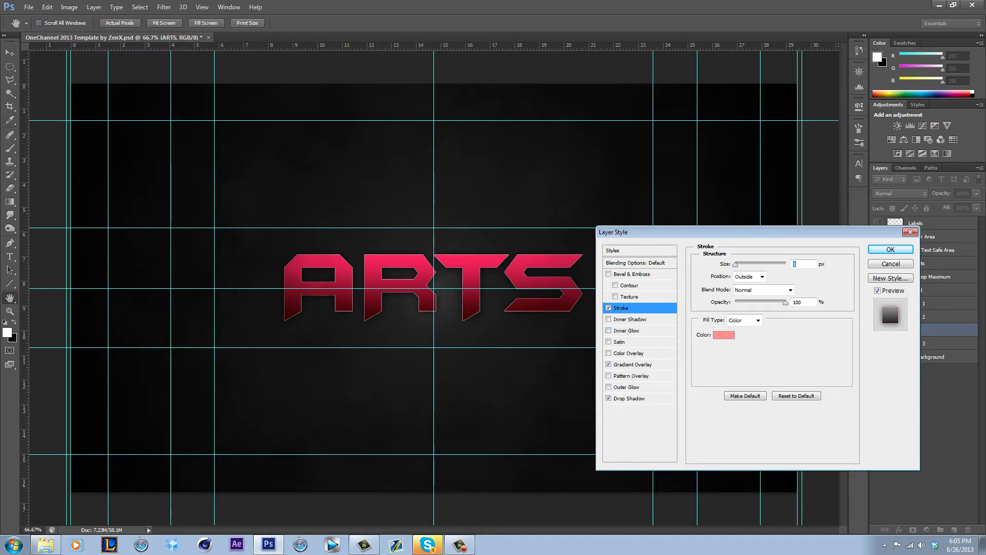
pyautogui.press('Return')
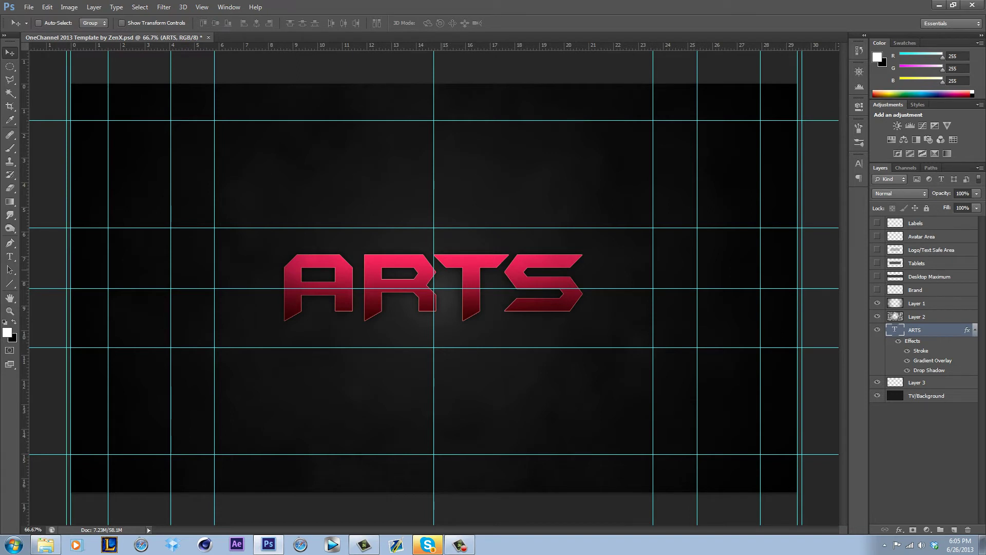
# Nudge the ARTS text straight up by about 0.4 in, keeping its horizontal position.
pyautogui.hotkey('shift', 'Up')
pyautogui.hotkey('shift', 'Up')
pyautogui.hotkey('shift', 'Up')
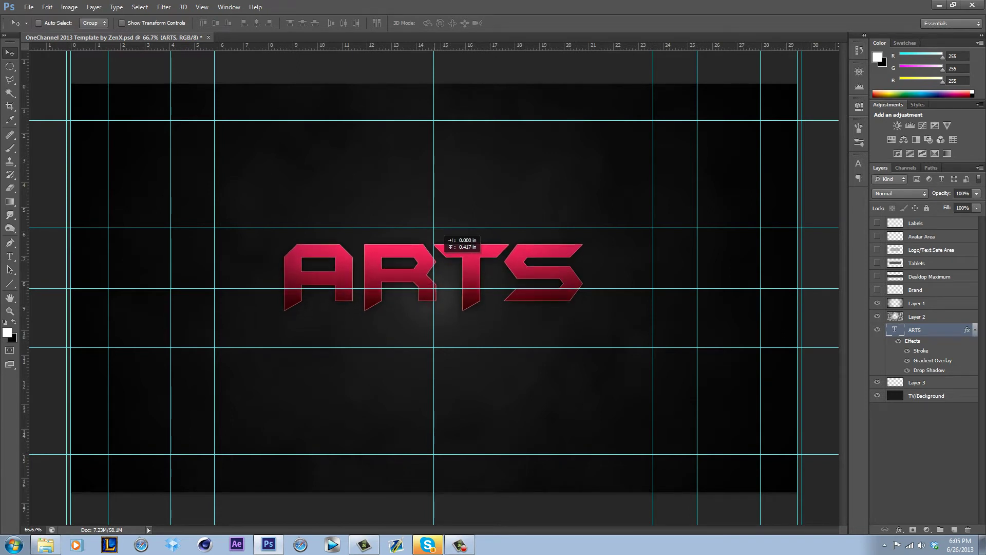
pyautogui.press('Up')
pyautogui.press('Up')
pyautogui.press('Up')
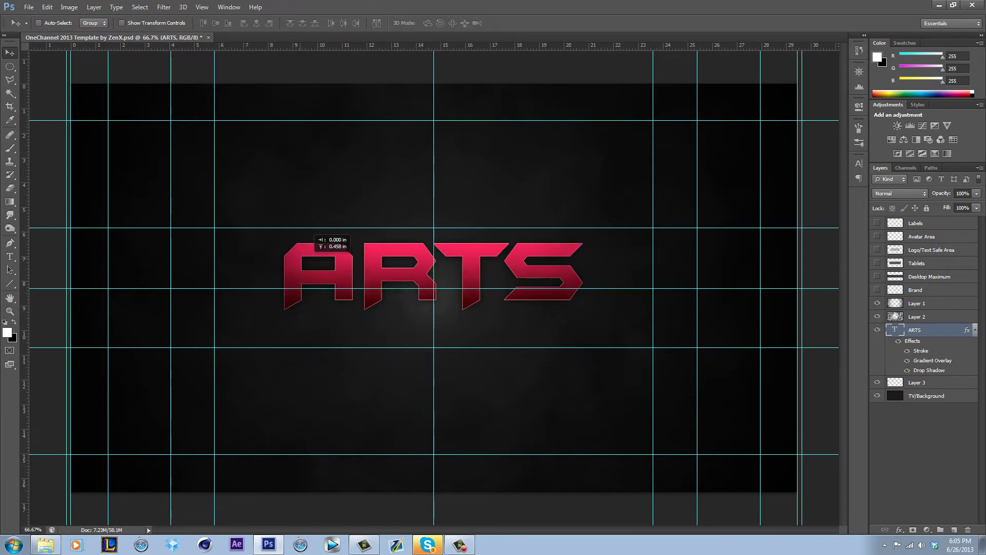
pyautogui.press('Down')
pyautogui.press('Down')
pyautogui.press('Down')
pyautogui.press('Down')
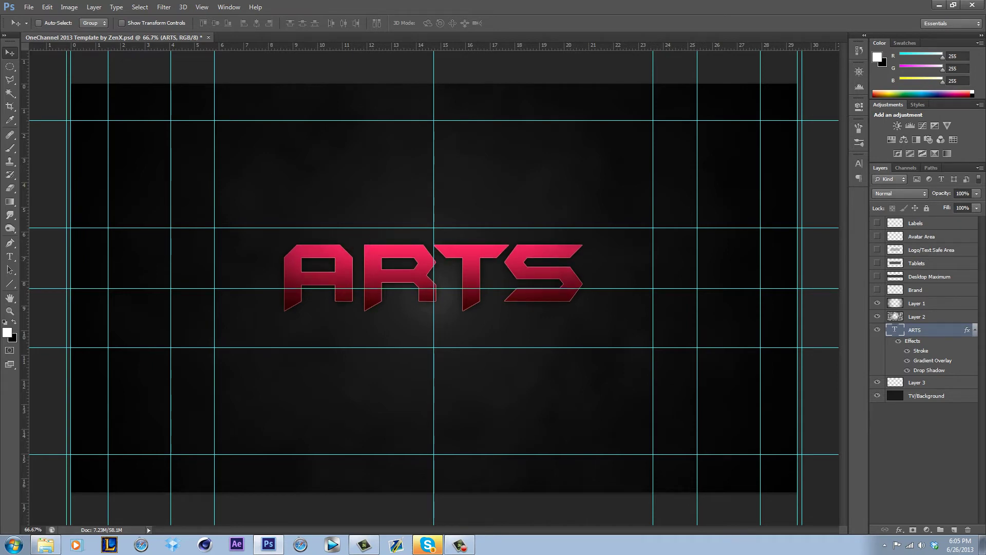
# Add a new text layer reading "graphics" just below the ARTS text.
pyautogui.click(10, 256)
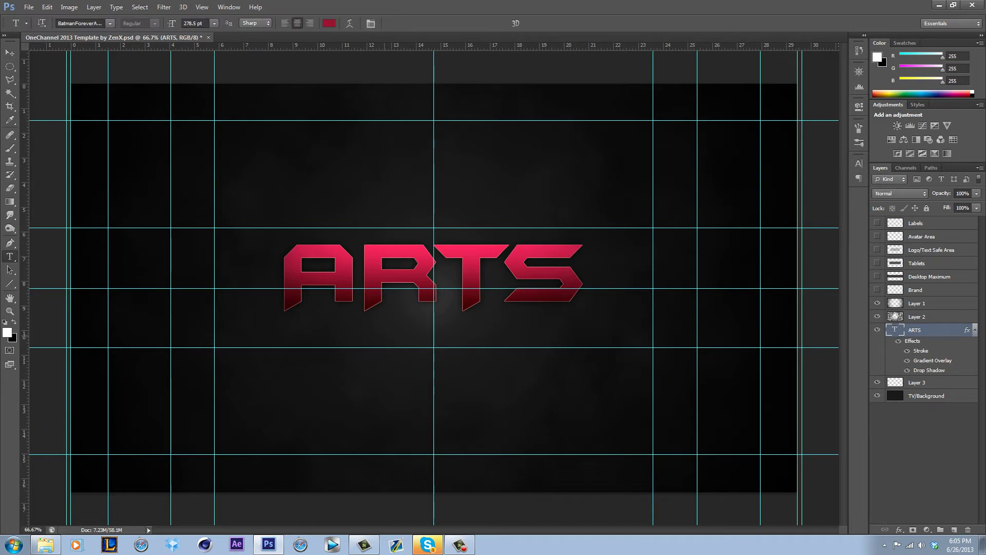
pyautogui.click(388, 335)
pyautogui.write('GRAPHICS')
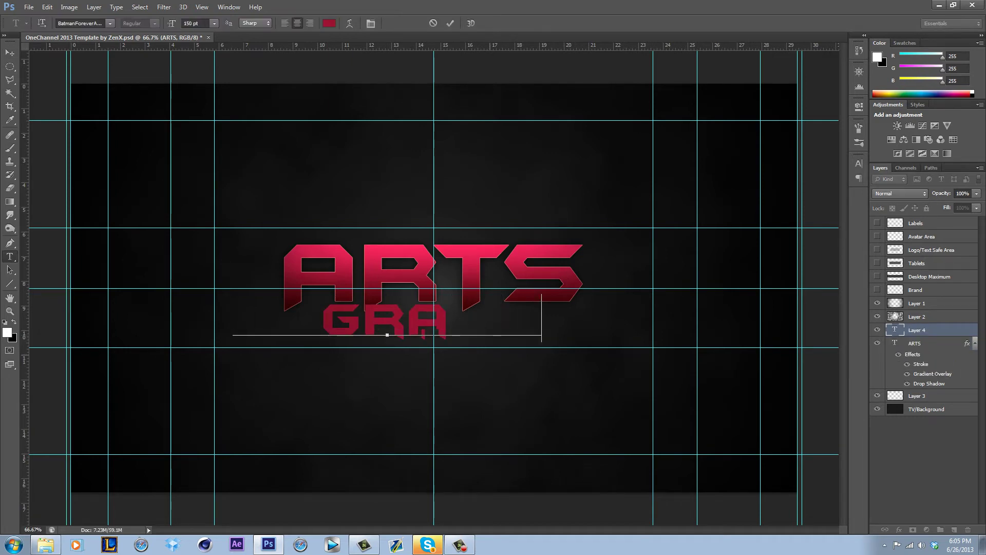
# Set the whole graphics text in the Hyperspace font and commit the text edit.
pyautogui.moveTo(540, 323); pyautogui.dragTo(158, 326)
pyautogui.click(110, 23)
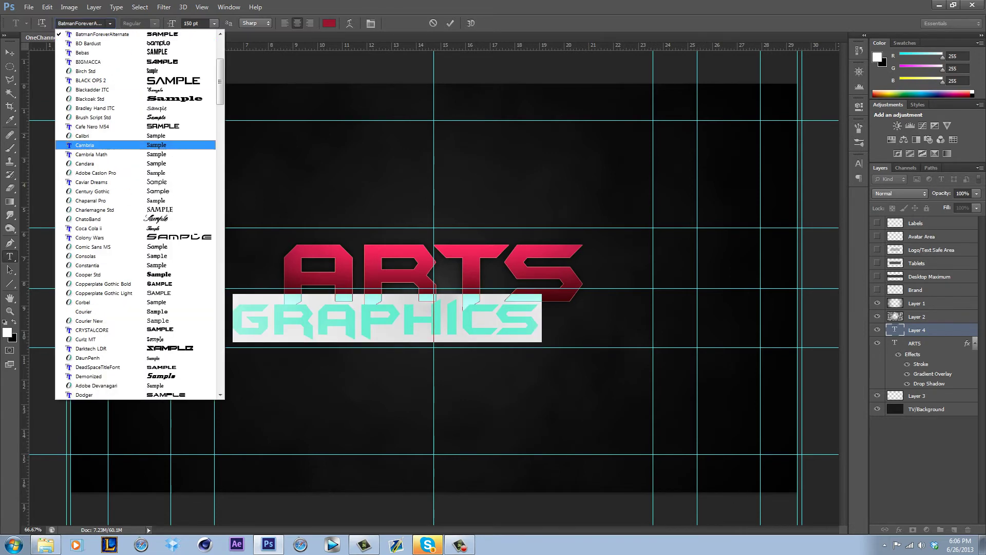
pyautogui.scroll(-16, 136, 265)
pyautogui.scroll(-5, 133, 268)
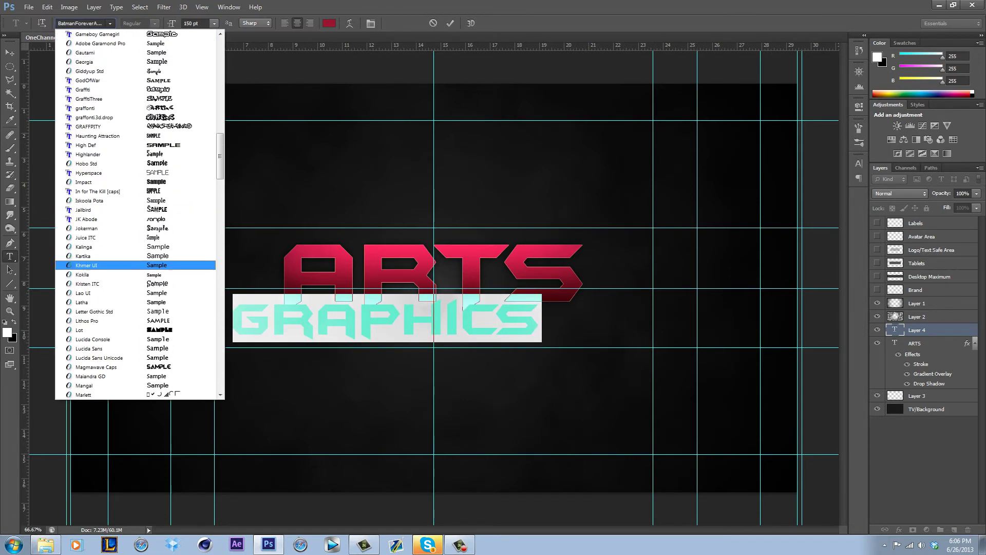
pyautogui.click(103, 163)
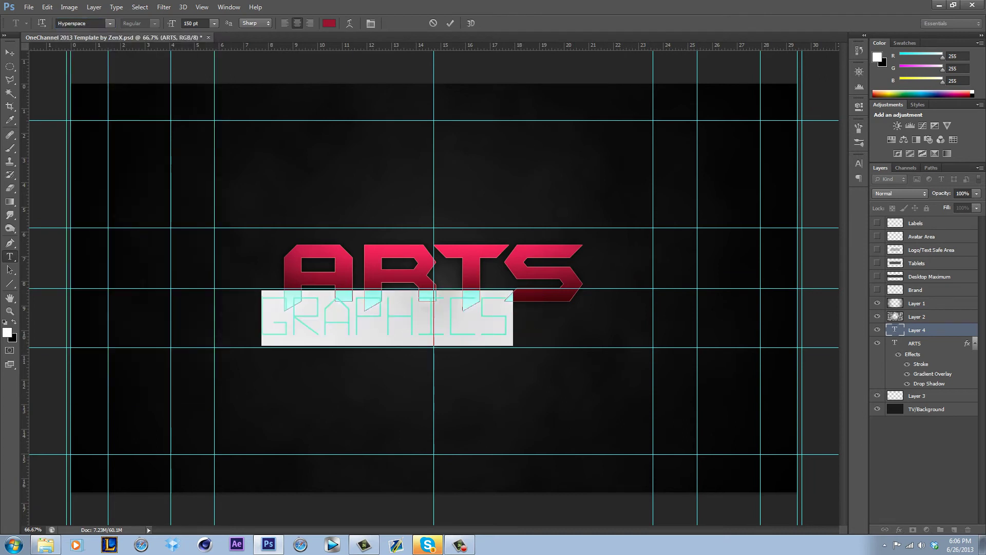
pyautogui.click(450, 24)
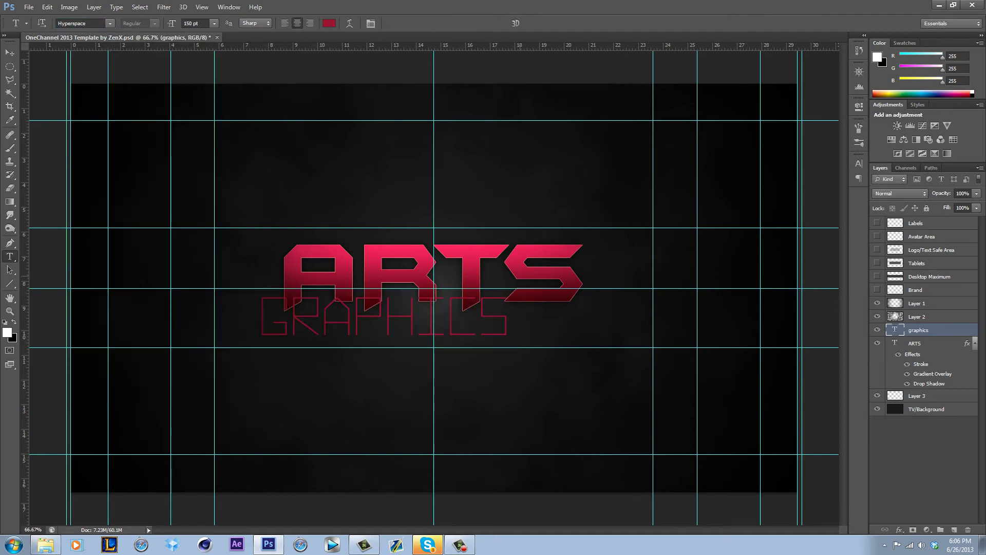
# Scale the graphics text down to about 52% with Free Transform, keeping its lower-left corner in place, and apply it.
pyautogui.hotkey('ctrl', 't')
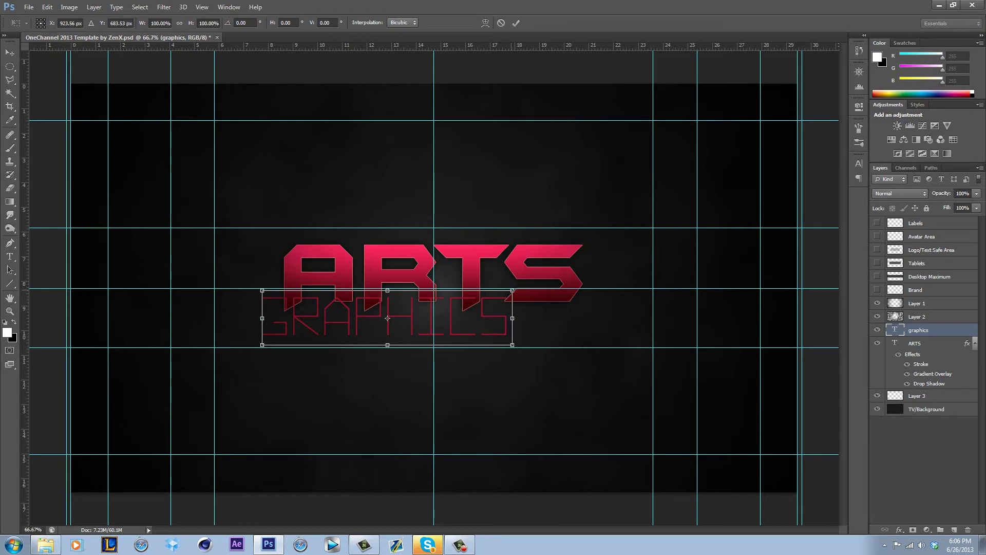
pyautogui.moveTo(512, 290); pyautogui.dragTo(392, 318)
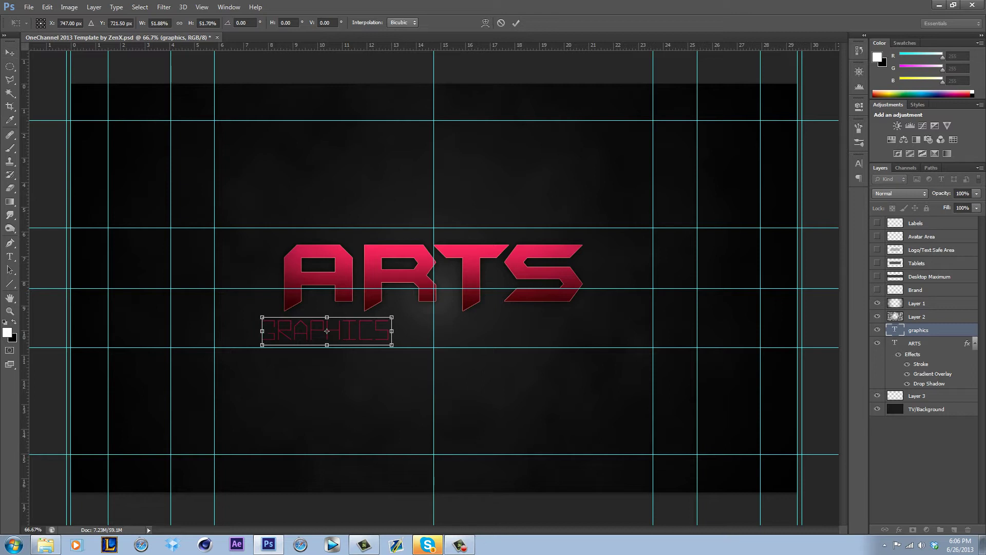
pyautogui.click(515, 23)
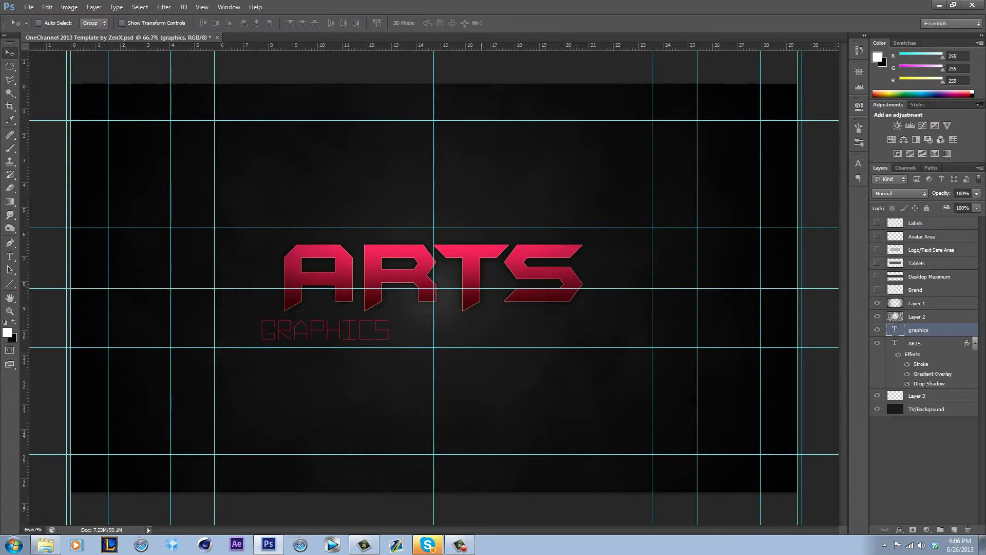
# Move the graphics text beneath the middle of ARTS and align its horizontal center with the TV/Background layer.
pyautogui.moveTo(340, 303); pyautogui.dragTo(429, 301)
pyautogui.keyDown('ctrl'); pyautogui.click(926, 409); pyautogui.keyUp('ctrl')
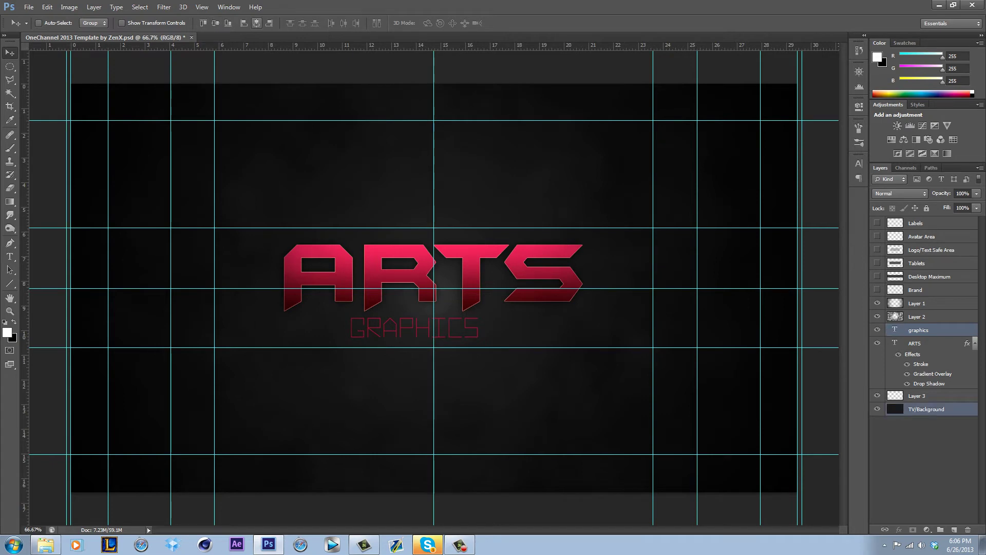
pyautogui.click(257, 22)
pyautogui.click(924, 452)
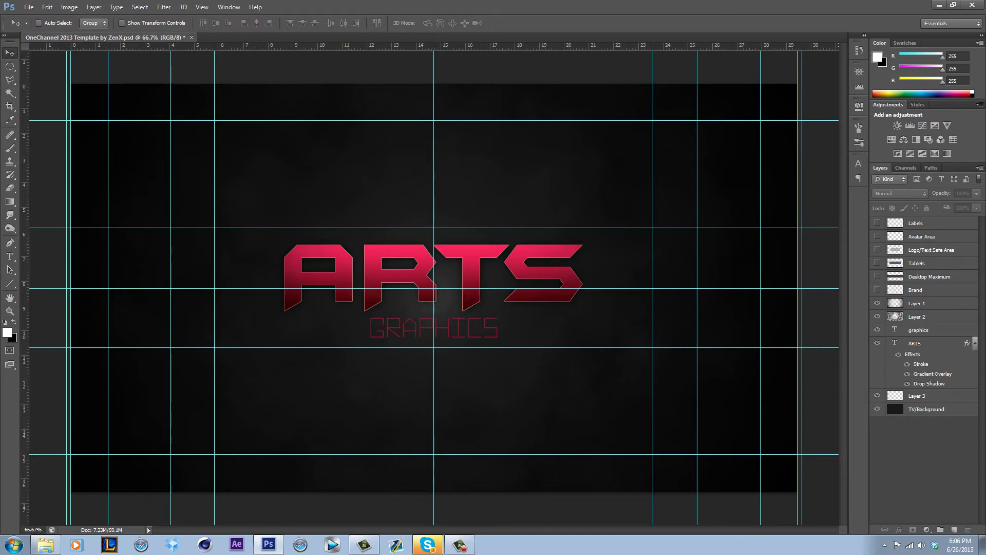
# Add a drop shadow to the graphics layer and slightly increase the shadow's size.
pyautogui.rightClick(919, 330)
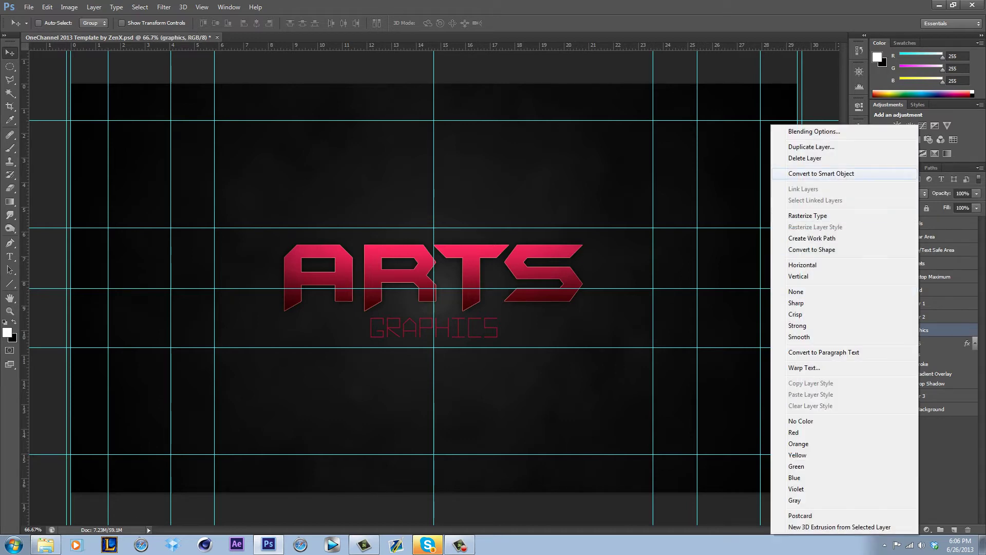
pyautogui.click(815, 132)
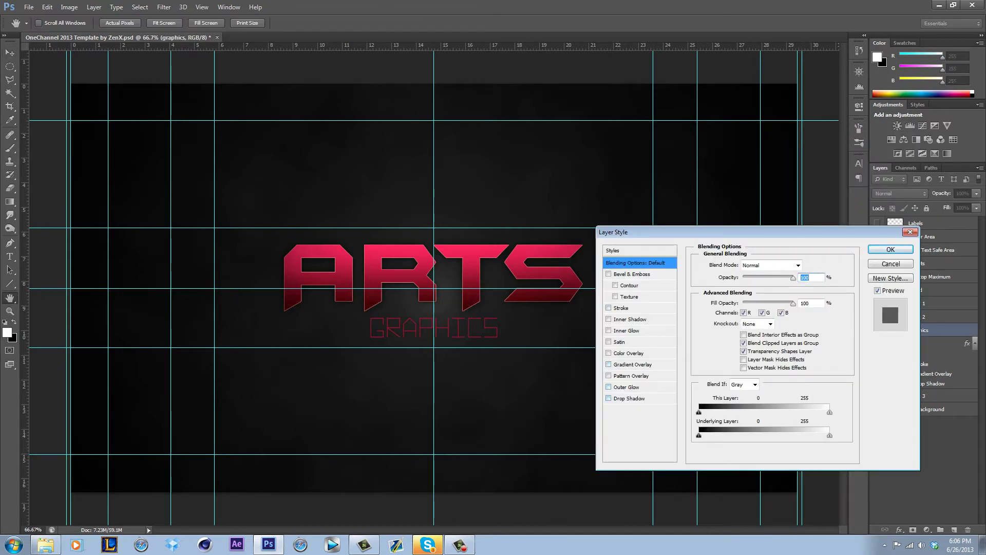
pyautogui.click(630, 399)
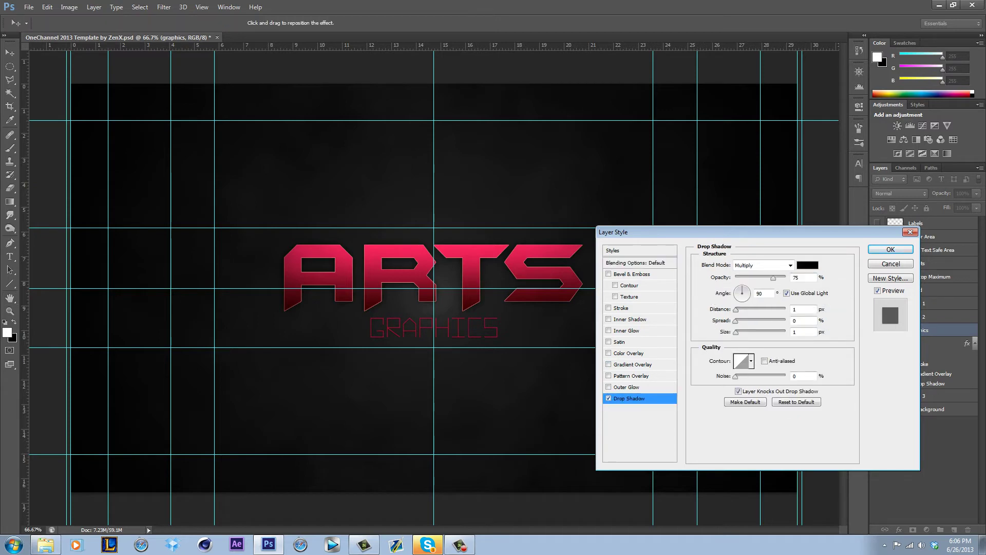
pyautogui.moveTo(736, 332); pyautogui.dragTo(738, 332)
# Enable an outside stroke on the graphics layer, try a near-white color, and settle on black.
pyautogui.click(609, 308)
pyautogui.click(622, 308)
pyautogui.click(724, 335)
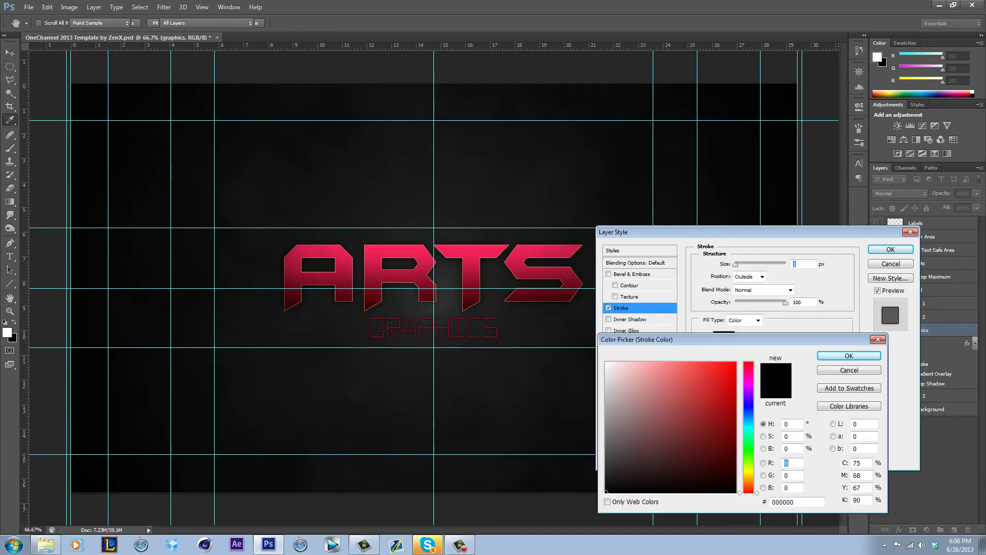
pyautogui.click(607, 367)
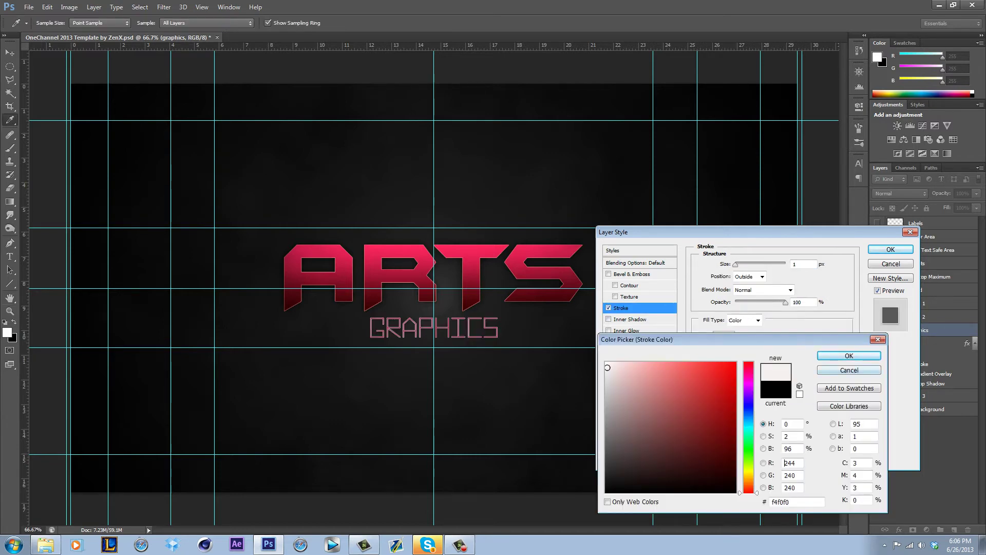
pyautogui.click(607, 491)
pyautogui.click(849, 356)
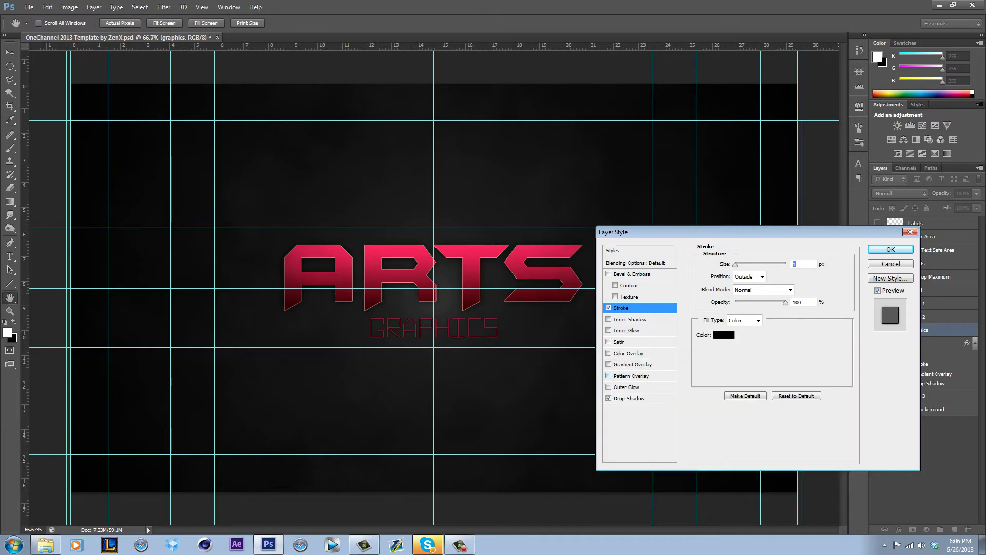
# Add a light red outer glow to the graphics layer, lower the glow's opacity, and apply the layer style.
pyautogui.click(626, 387)
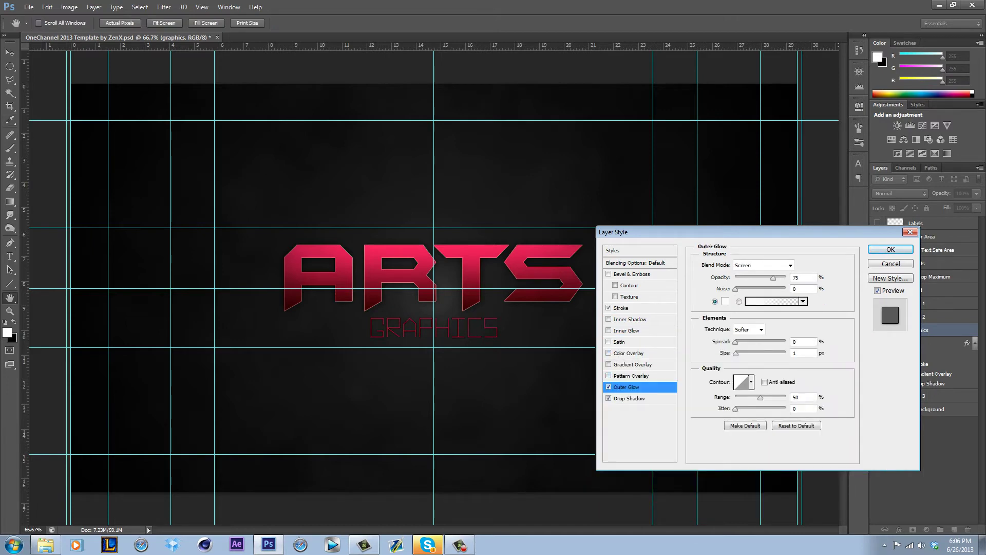
pyautogui.click(725, 301)
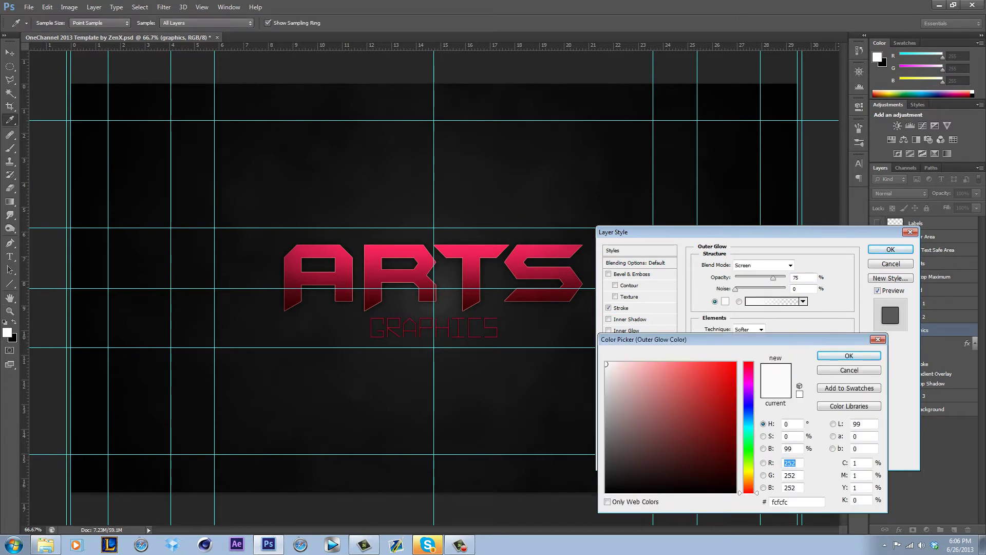
pyautogui.click(686, 363)
pyautogui.click(850, 356)
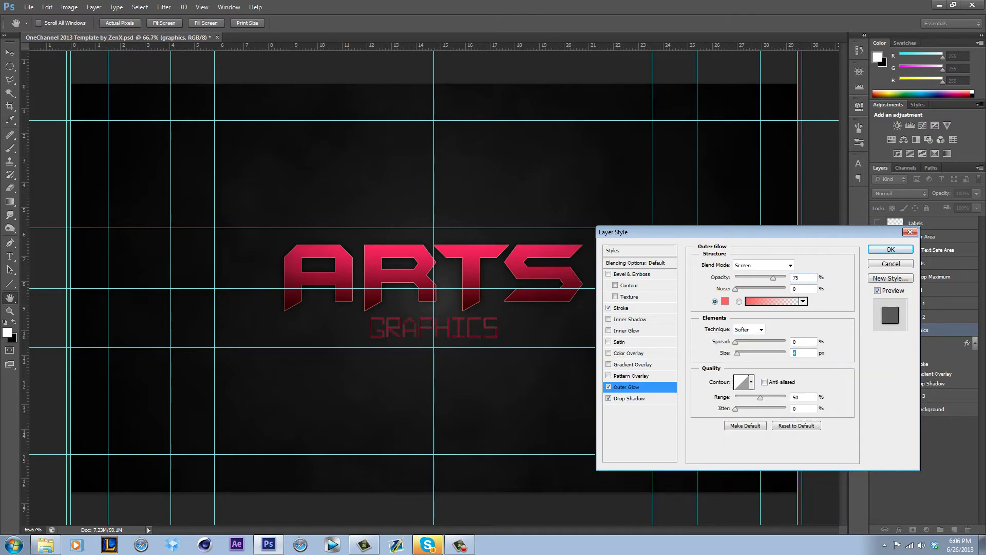
pyautogui.moveTo(773, 278); pyautogui.dragTo(762, 278)
pyautogui.click(891, 249)
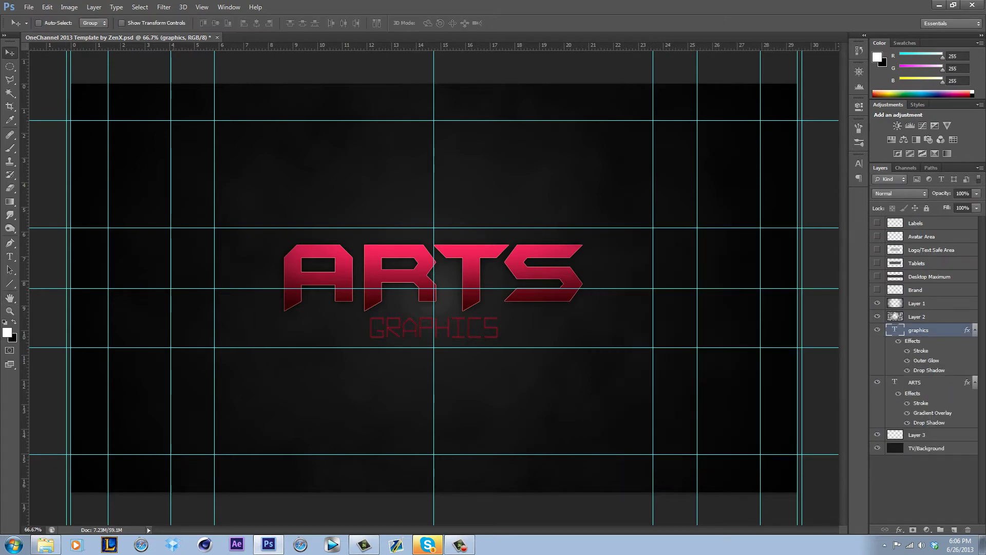
# Move the graphics text straight down by about 0.17 in, widening the gap below ARTS.
pyautogui.press('u')
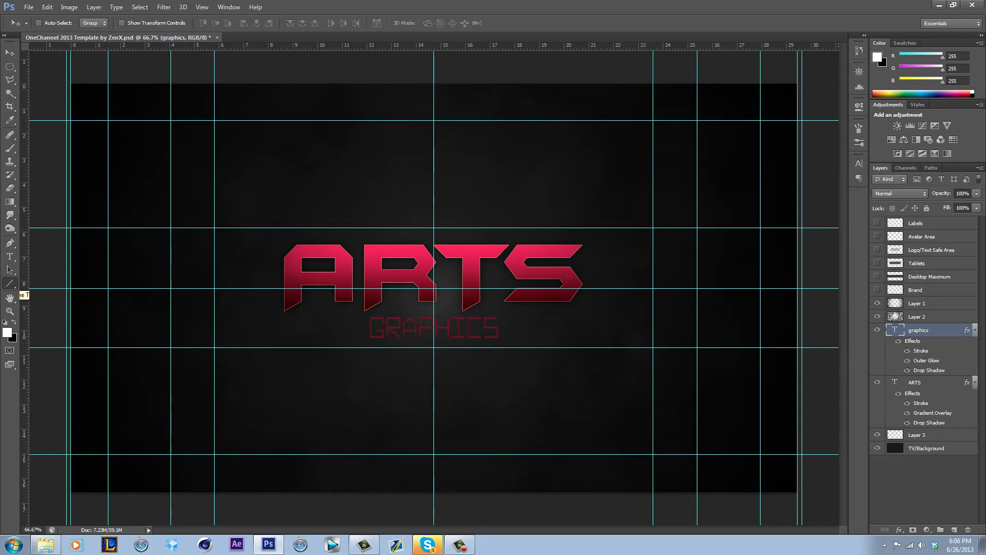
pyautogui.click(9, 283)
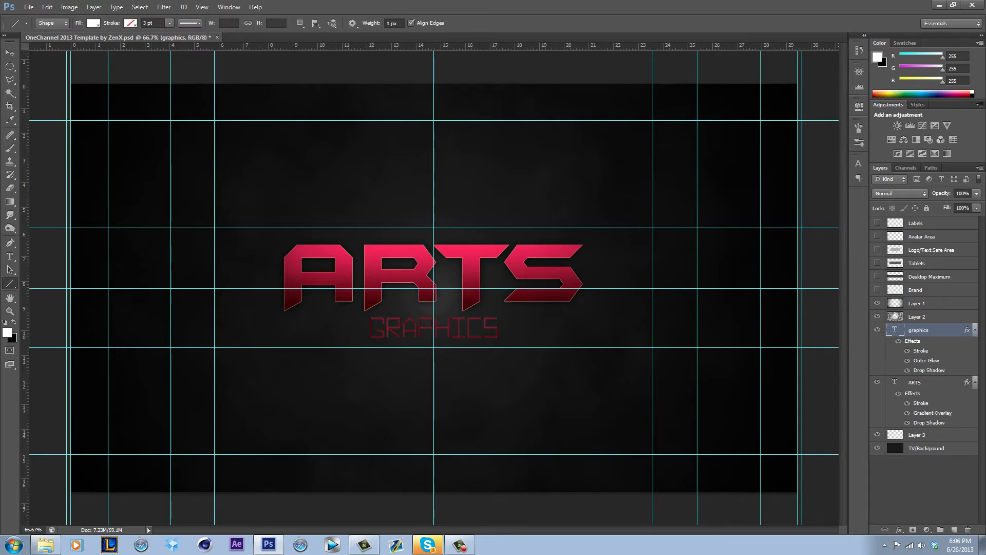
pyautogui.press('v')
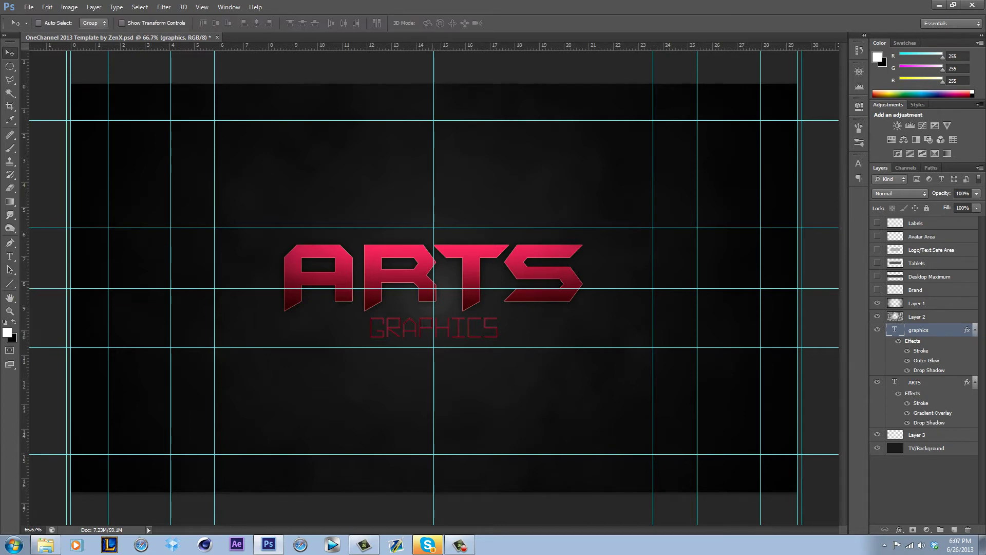
pyautogui.moveTo(436, 305); pyautogui.dragTo(436, 308)
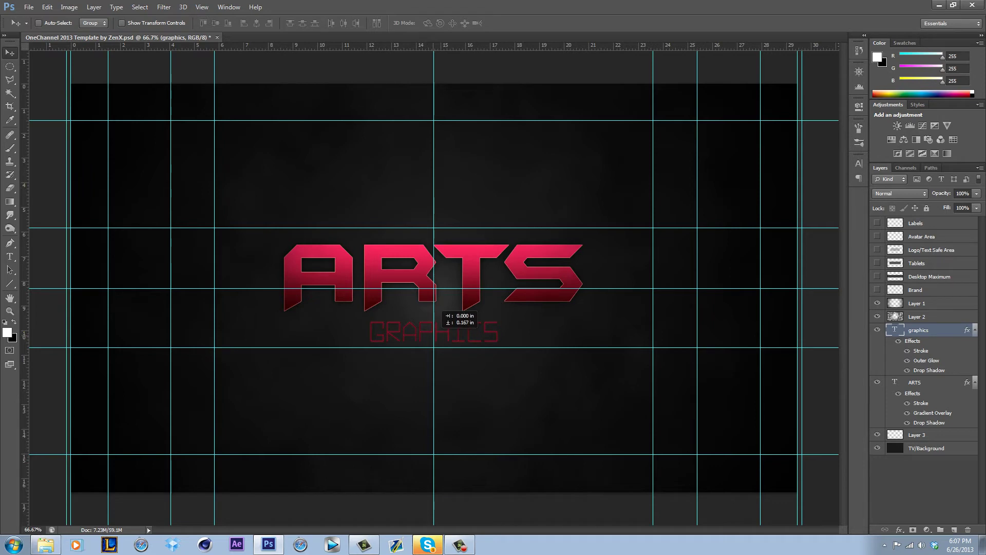
# Draw a horizontal white line 1280 px wide with 1 px weight just below ARTS, spanning the inner vertical guides.
pyautogui.press('u')
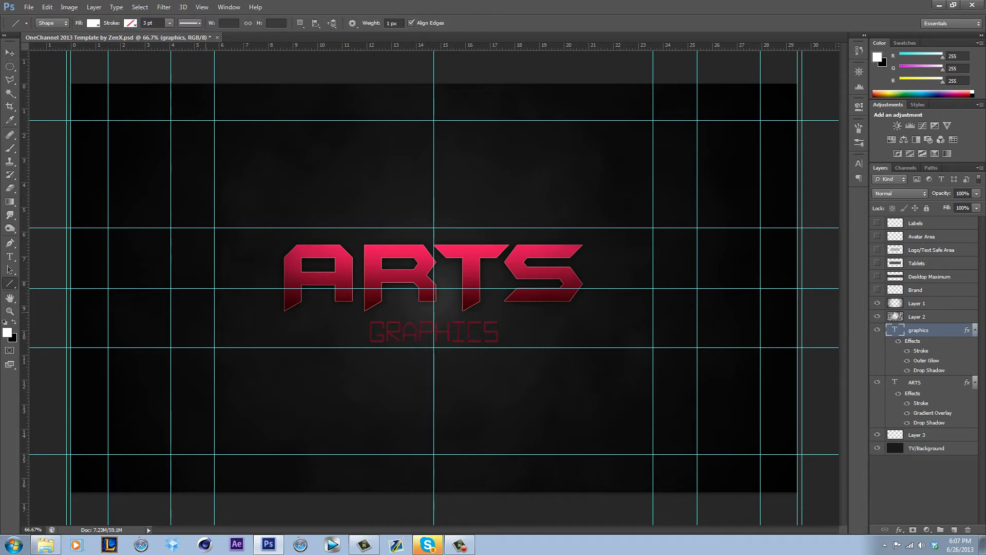
pyautogui.click(10, 284)
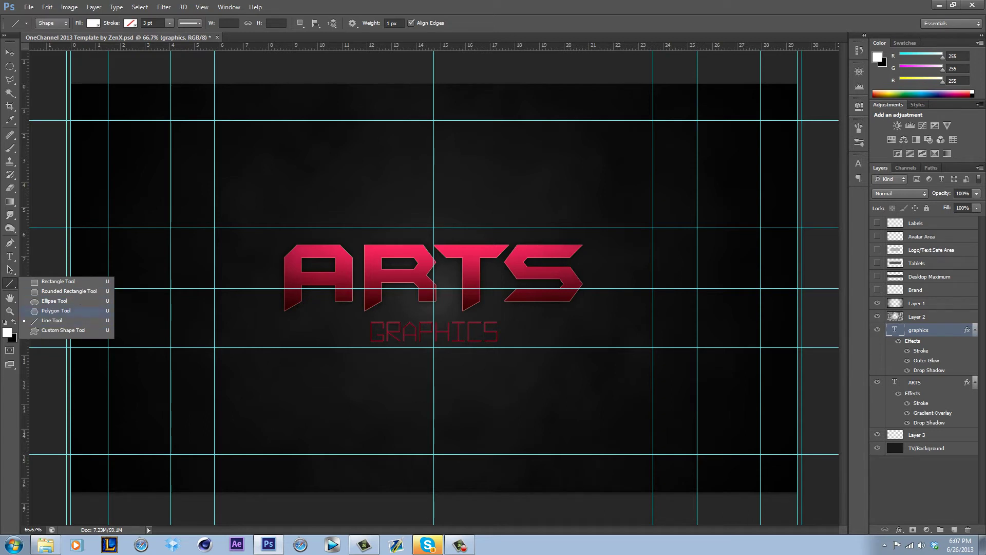
pyautogui.click(196, 311)
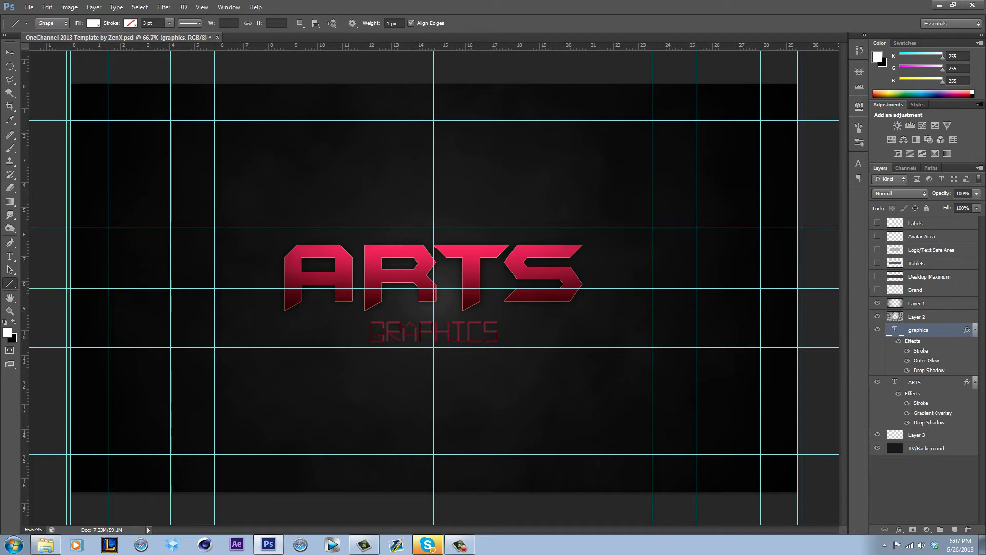
pyautogui.moveTo(215, 312)
pyautogui.mouseDown()
pyautogui.moveTo(702, 312)
pyautogui.moveTo(653, 312)
pyautogui.mouseUp()
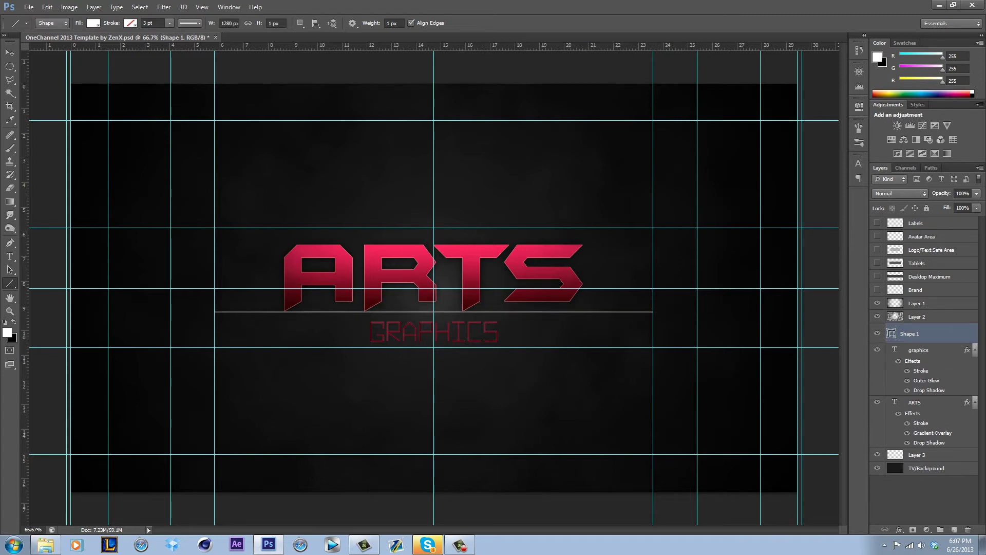
# Move the line slightly down and nudge it vertically into the gap between ARTS and graphics.
pyautogui.press('v')
pyautogui.moveTo(484, 309); pyautogui.dragTo(485, 314)
pyautogui.press('Up')
pyautogui.press('Up')
pyautogui.press('Up')
pyautogui.press('Up')
pyautogui.press('Down')
pyautogui.press('Down')
pyautogui.press('Down')
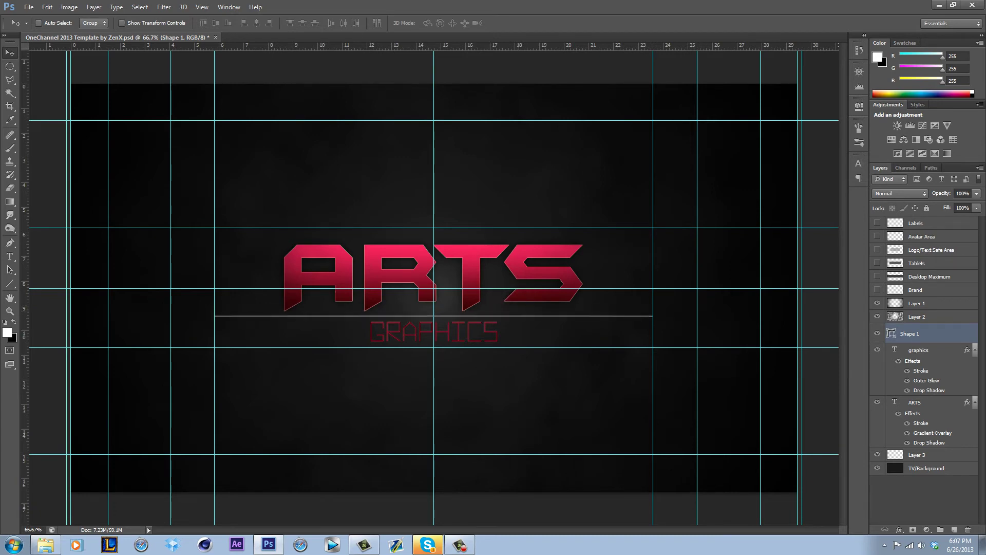
pyautogui.press('Up')
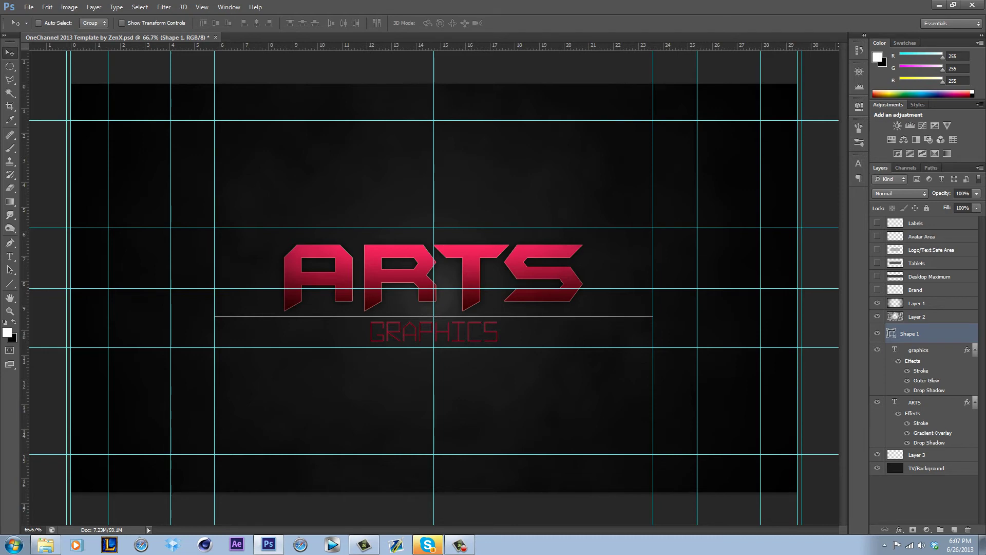
# Rasterize the line's Shape 1 layer.
pyautogui.rightClick(914, 334)
pyautogui.click(843, 215)
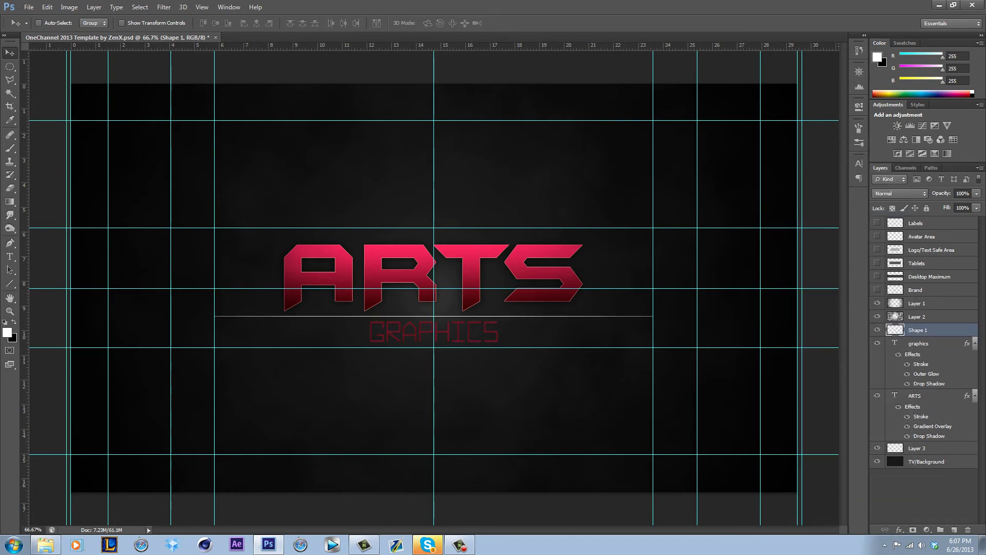
pyautogui.rightClick(918, 331)
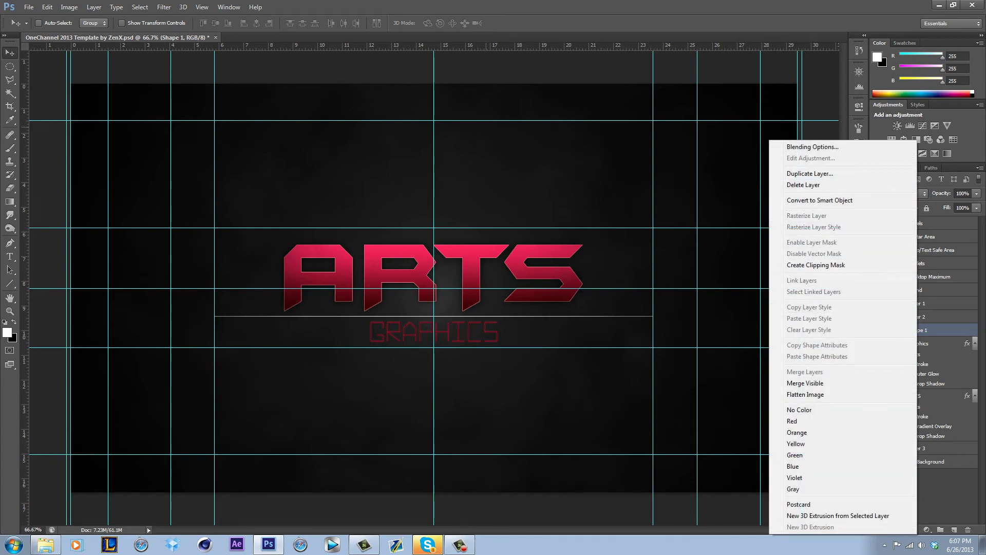
pyautogui.click(411, 358)
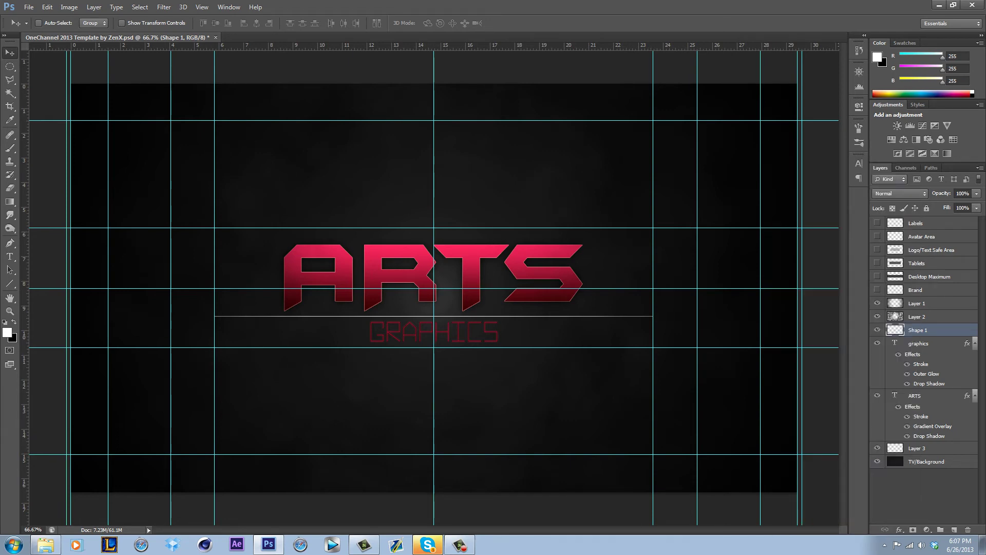
# Apply a red color overlay to the Shape 1 line and rasterize its layer style.
pyautogui.rightClick(924, 331)
pyautogui.click(819, 147)
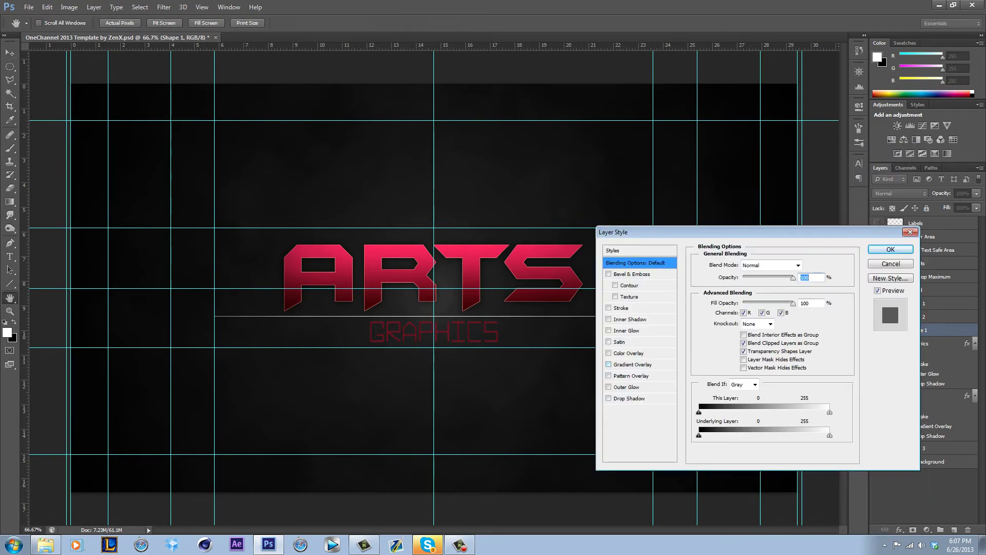
pyautogui.click(628, 353)
pyautogui.click(808, 265)
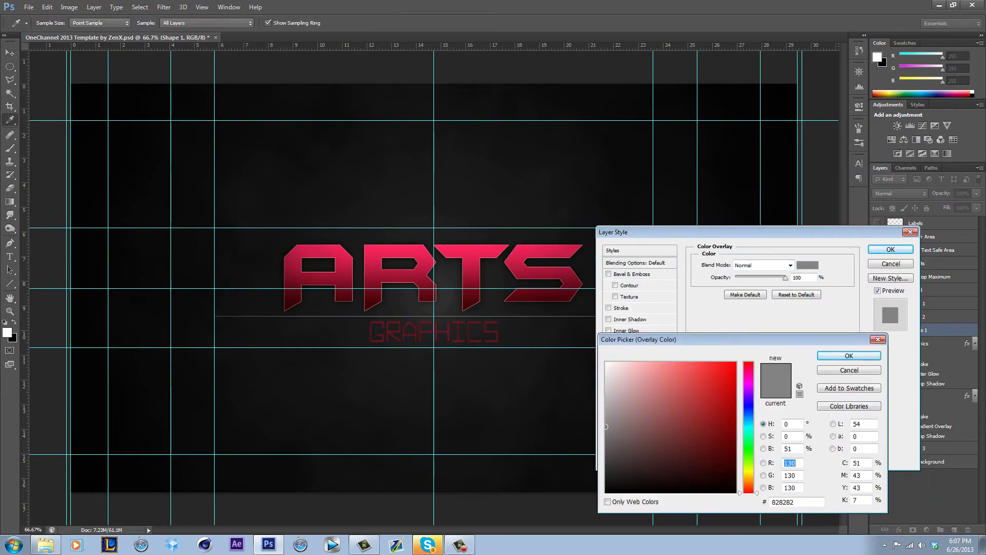
pyautogui.moveTo(692, 362)
pyautogui.mouseDown()
pyautogui.moveTo(715, 388)
pyautogui.moveTo(702, 370)
pyautogui.mouseUp()
pyautogui.click(850, 355)
pyautogui.click(891, 249)
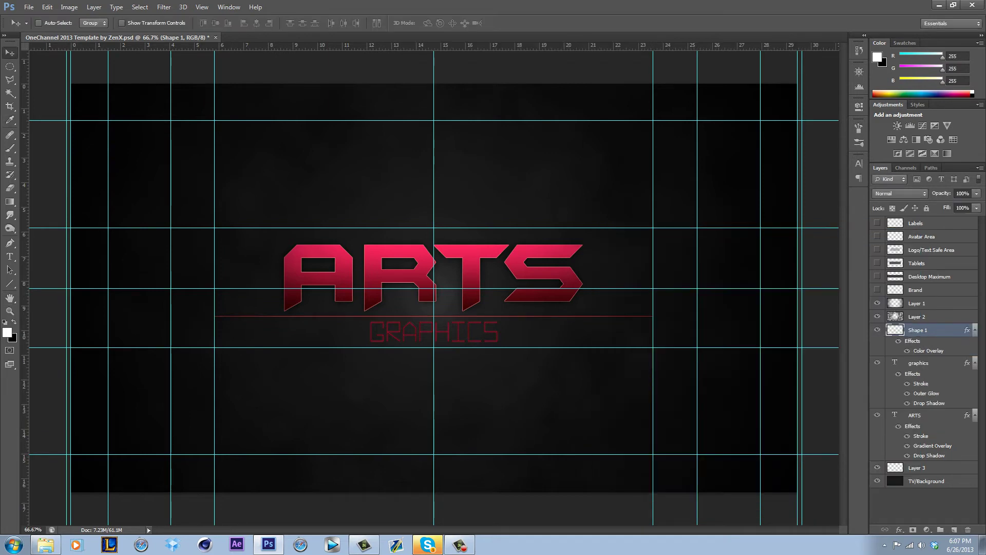
pyautogui.rightClick(912, 330)
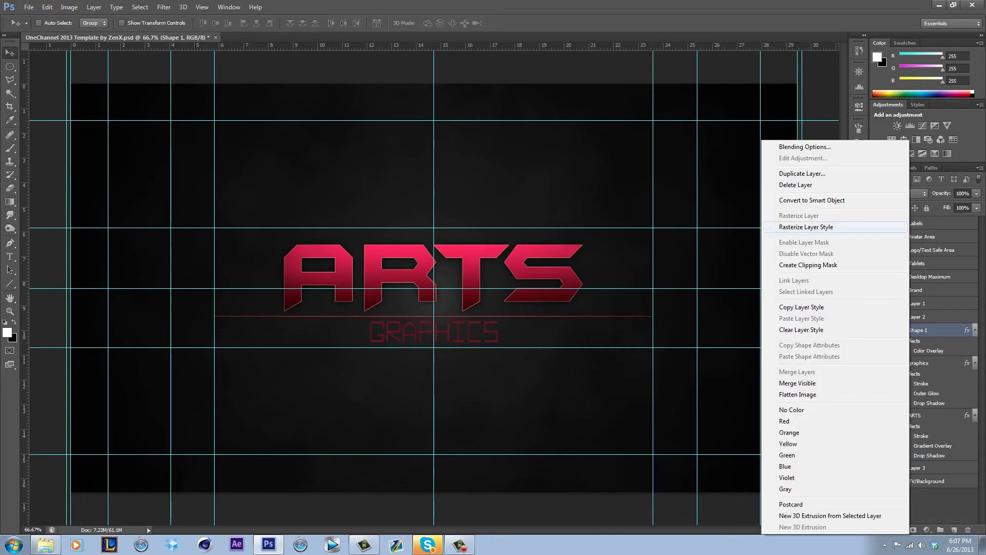
pyautogui.click(807, 227)
# Add a drop shadow to the Shape 1 line and slightly increase the shadow's size.
pyautogui.rightClick(915, 330)
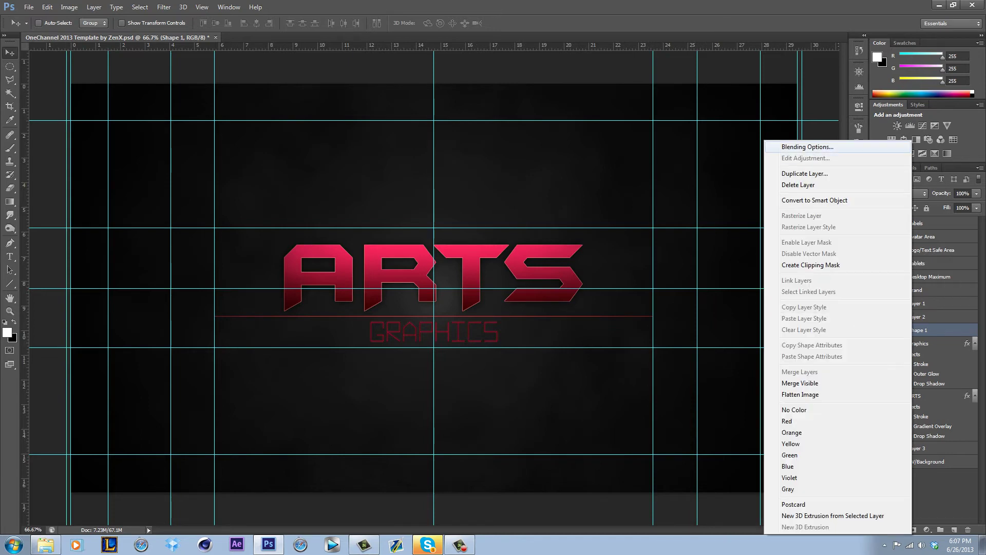
pyautogui.click(807, 146)
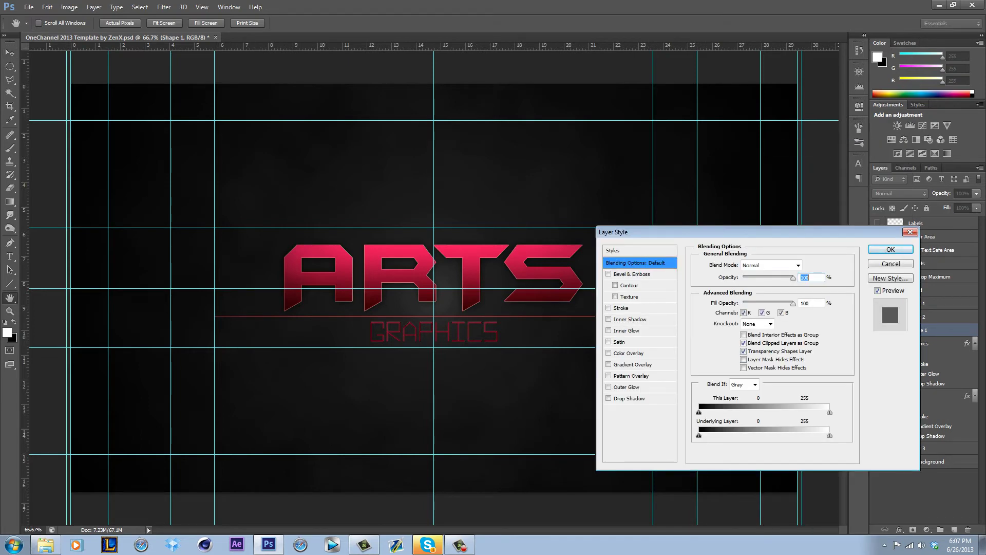
pyautogui.click(609, 365)
pyautogui.click(632, 365)
pyautogui.press('space')
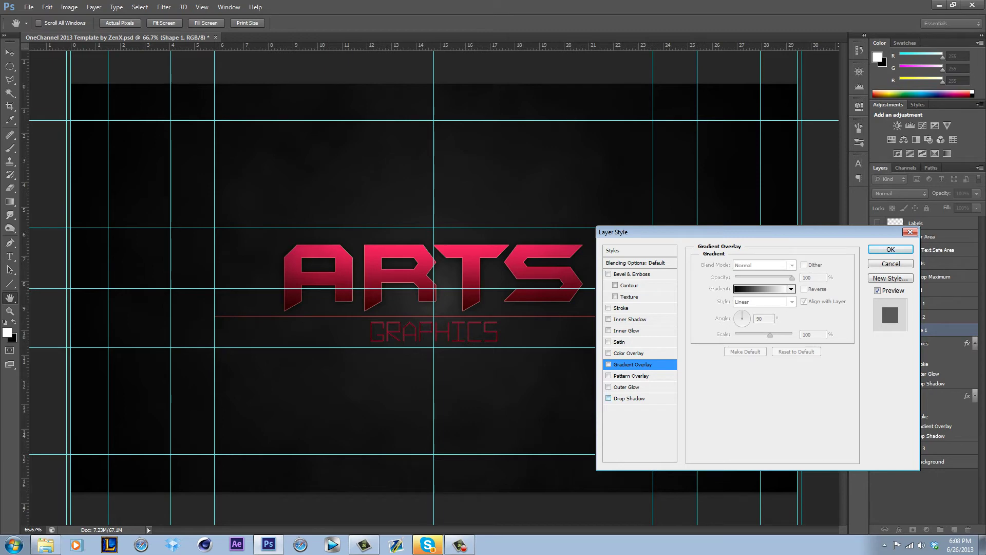
pyautogui.click(608, 398)
pyautogui.moveTo(735, 332); pyautogui.dragTo(740, 332)
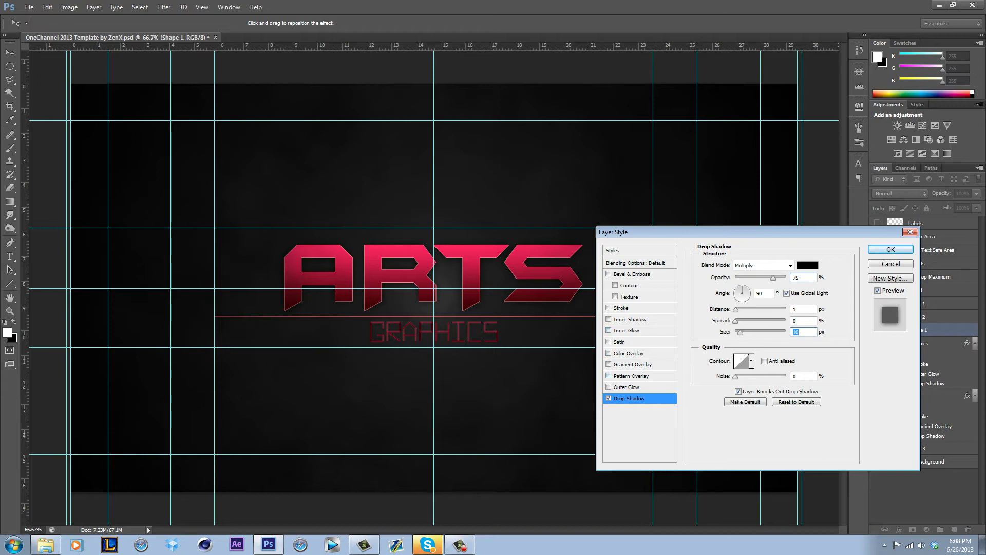
# Add an outer glow to the line with size 7 px, opacity 46% and color ff6969, and apply the layer style.
pyautogui.click(609, 386)
pyautogui.click(609, 387)
pyautogui.click(627, 388)
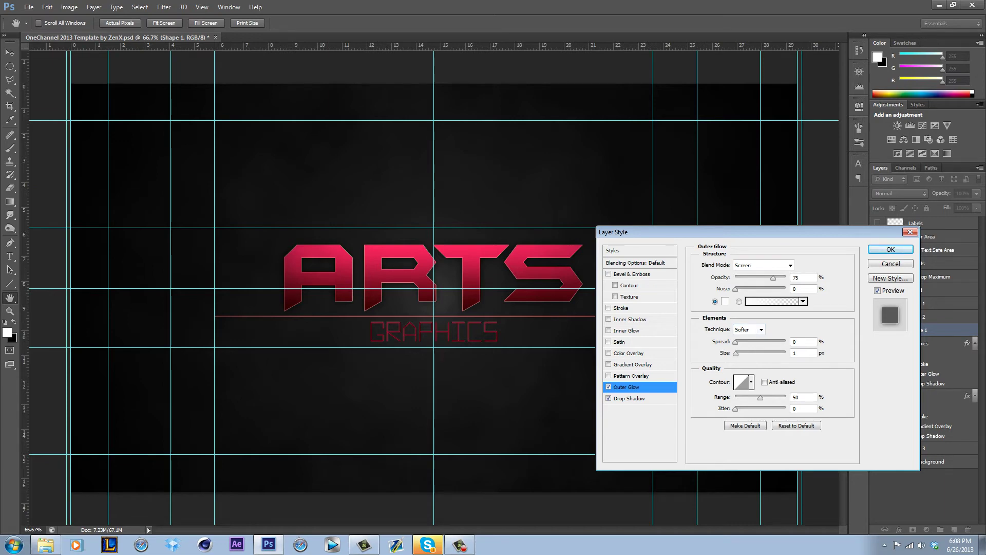
pyautogui.moveTo(736, 353); pyautogui.dragTo(739, 354)
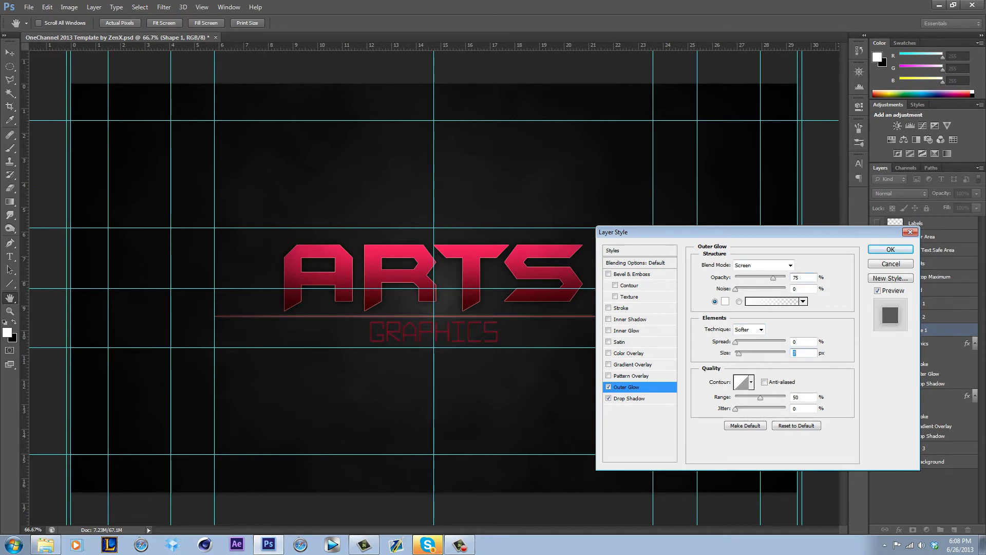
pyautogui.moveTo(773, 278); pyautogui.dragTo(759, 278)
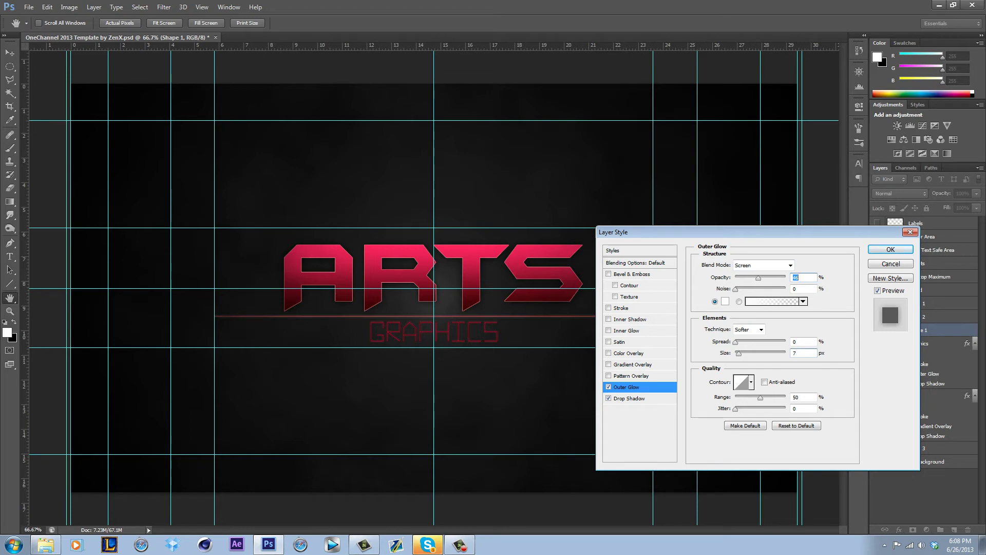
pyautogui.click(726, 301)
pyautogui.click(682, 363)
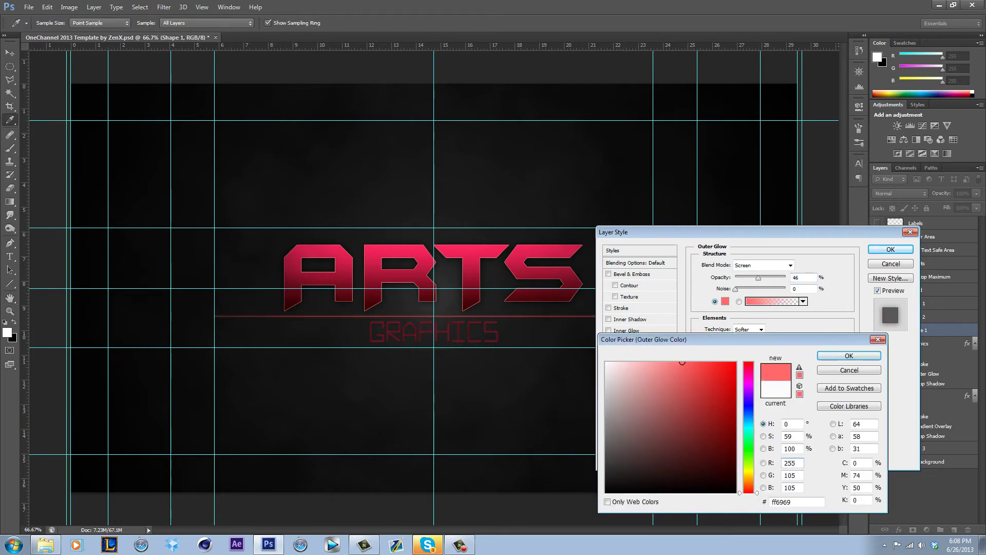
pyautogui.click(850, 356)
pyautogui.click(891, 249)
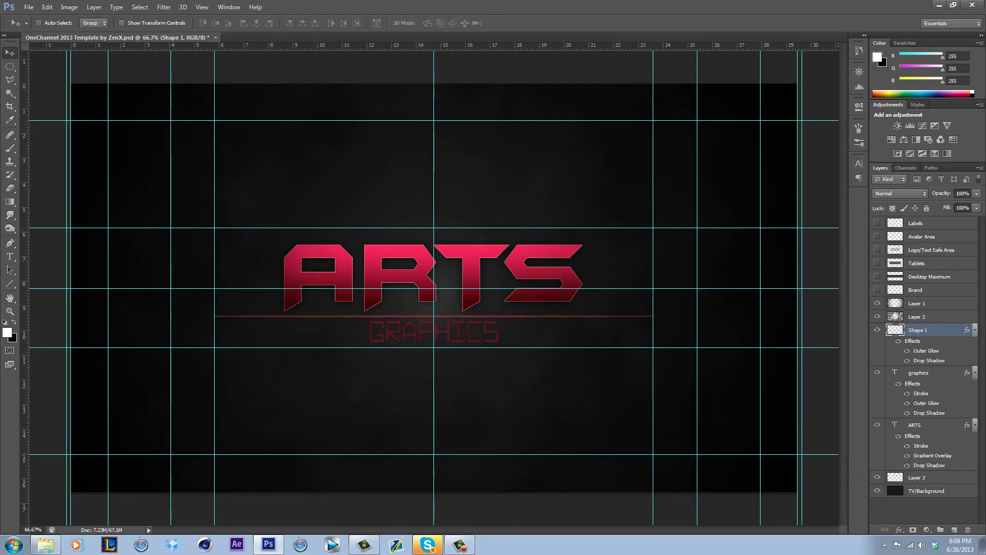
# Rasterize the line's layer style and fade both ends with a 900 px eraser, undoing strokes that cut too far inward.
pyautogui.rightClick(911, 330)
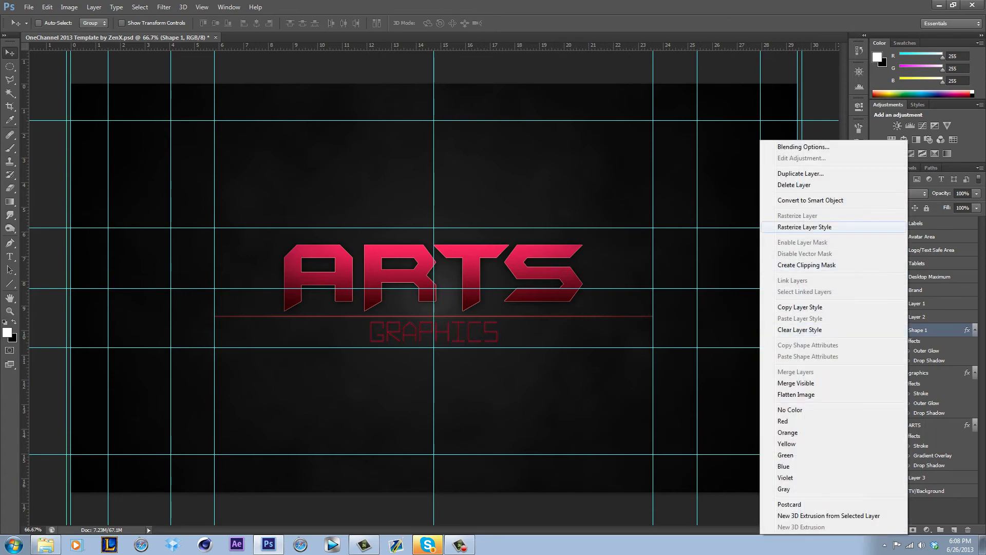
pyautogui.click(843, 227)
pyautogui.press('e')
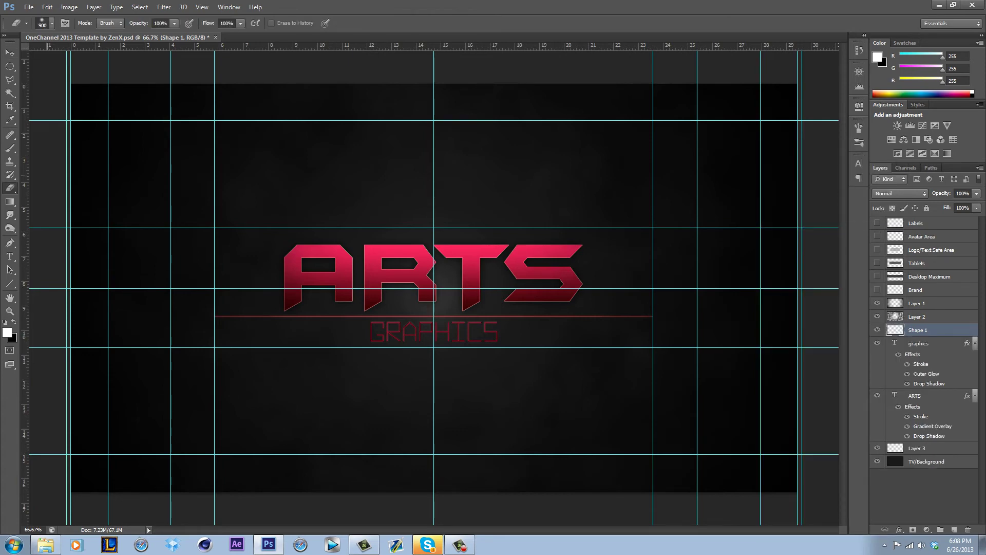
pyautogui.click(704, 310)
pyautogui.click(199, 310)
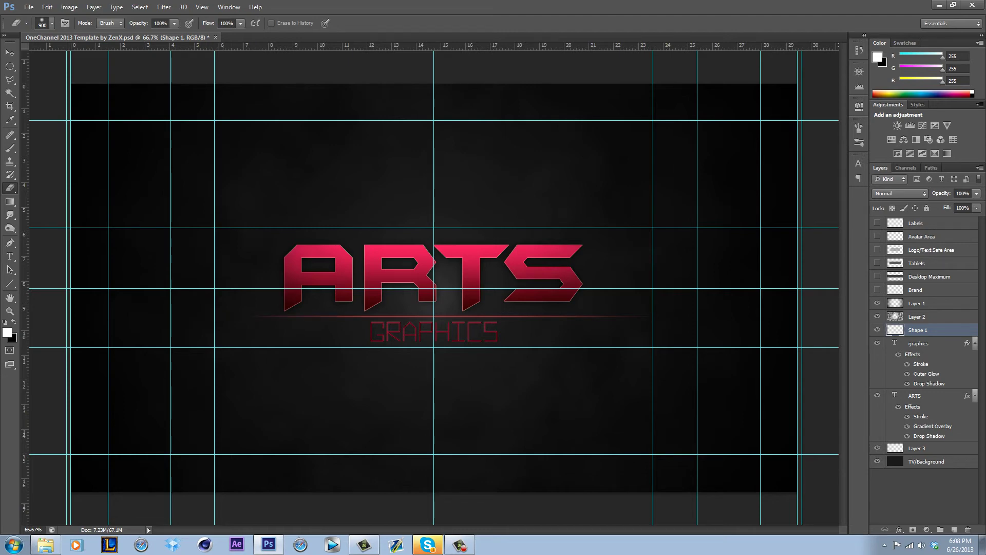
pyautogui.hotkey('ctrl', 'z')
pyautogui.click(124, 328)
pyautogui.hotkey('ctrl', 'alt', 'z')
pyautogui.hotkey('ctrl', 'alt', 'z')
pyautogui.hotkey('ctrl', 'shift', 'z')
# Duplicate the faded line and place the copy just below the original.
pyautogui.press('v')
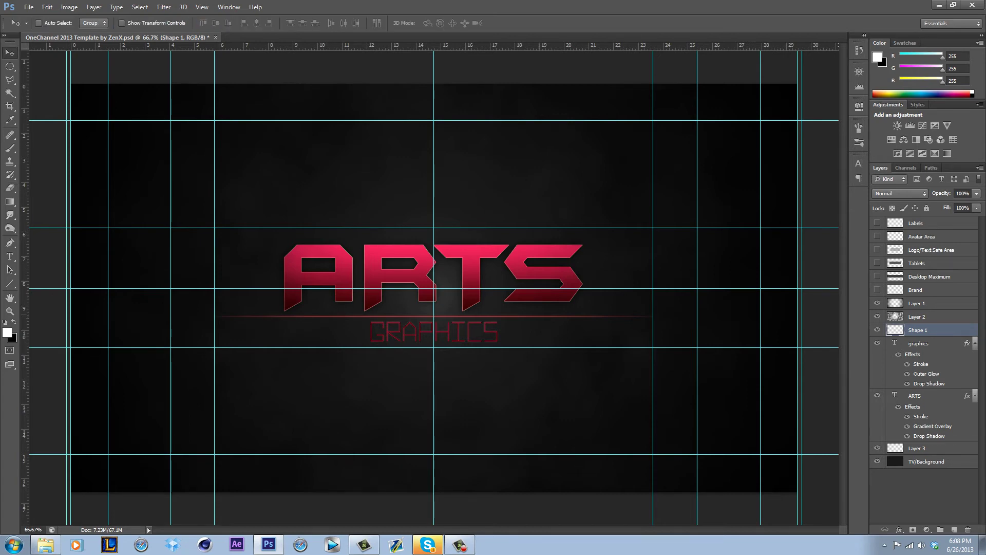
pyautogui.press('alt')
pyautogui.moveTo(496, 287); pyautogui.dragTo(496, 290)
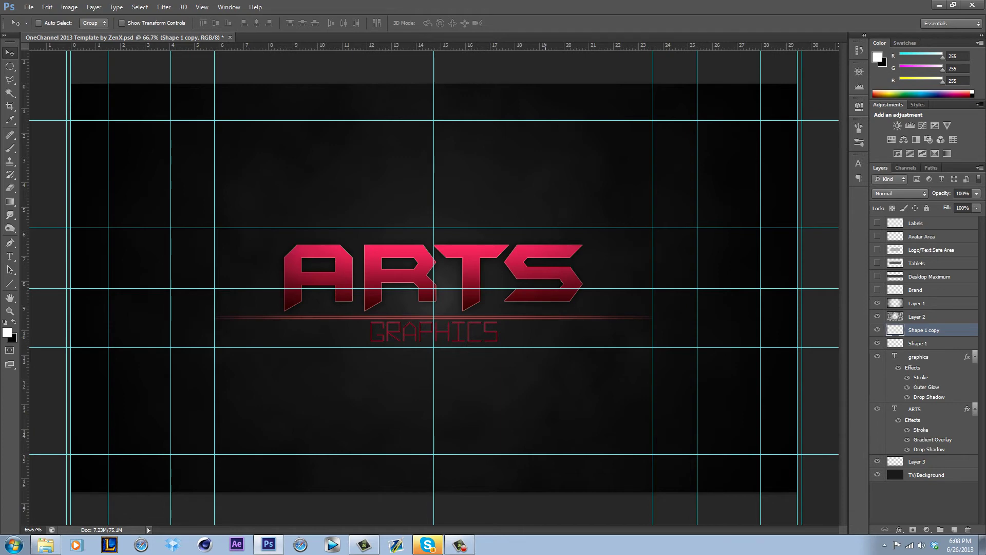
# Shorten the duplicated line horizontally with Free Transform and apply the transformation.
pyautogui.hotkey('ctrl', 't')
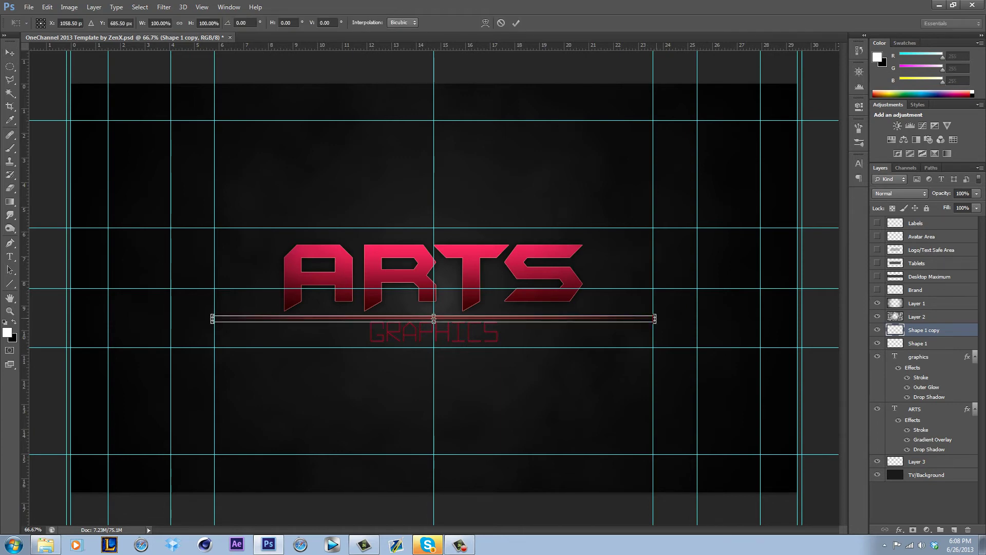
pyautogui.moveTo(655, 319); pyautogui.dragTo(615, 319)
pyautogui.hotkey('ctrl', 'z')
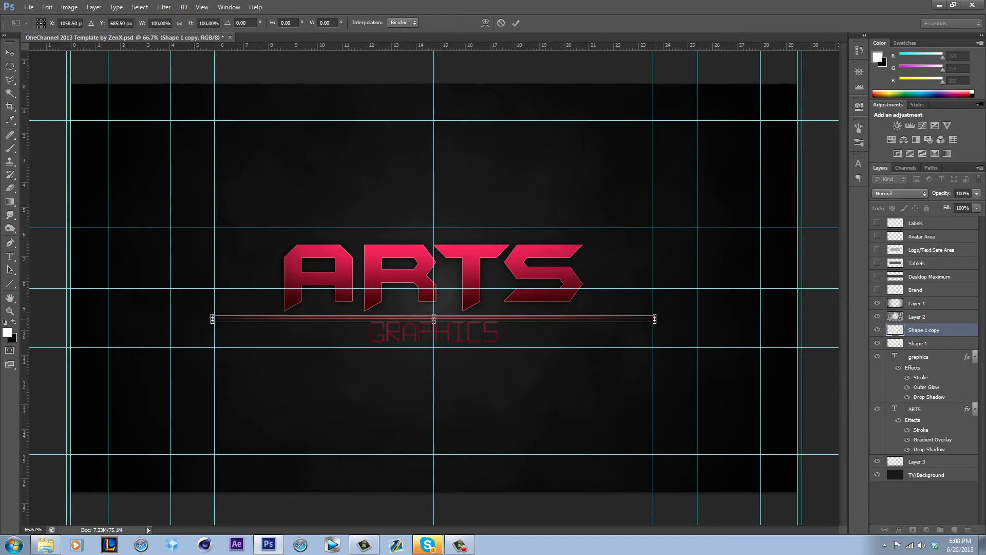
pyautogui.moveTo(650, 318); pyautogui.dragTo(624, 319)
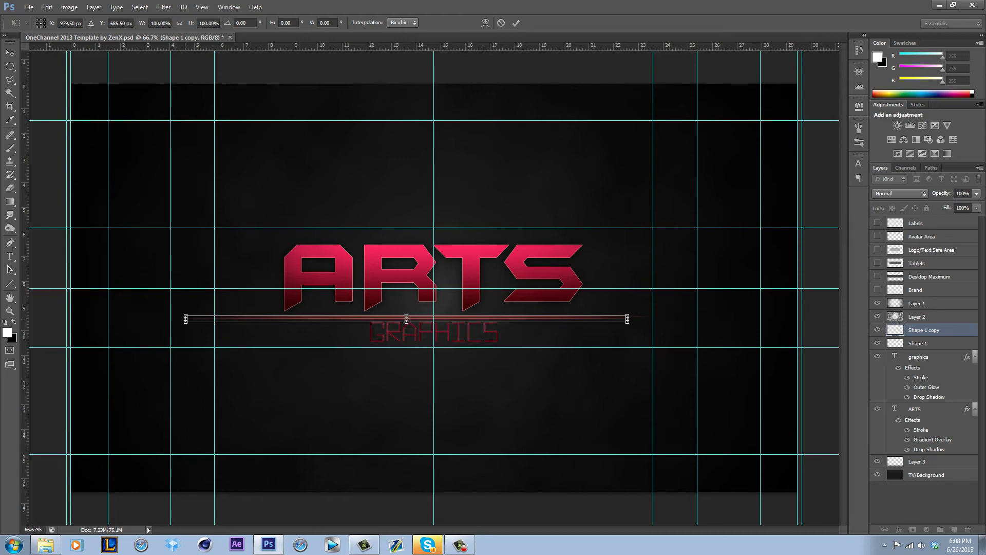
pyautogui.moveTo(186, 318); pyautogui.dragTo(221, 319)
pyautogui.click(516, 22)
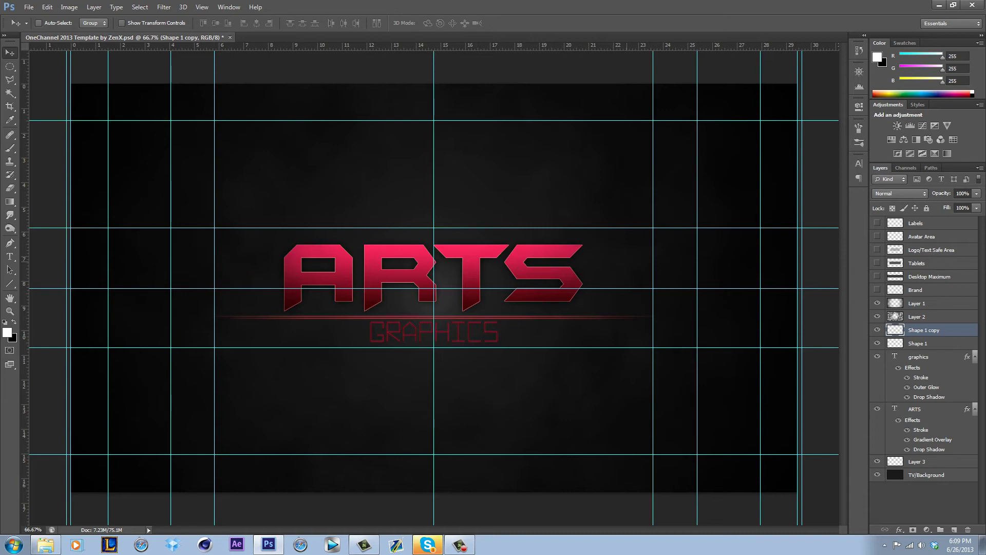
# Switch to Skype, view the unread messages in two chats, and return to Photoshop.
pyautogui.click(427, 545)
pyautogui.click(534, 238)
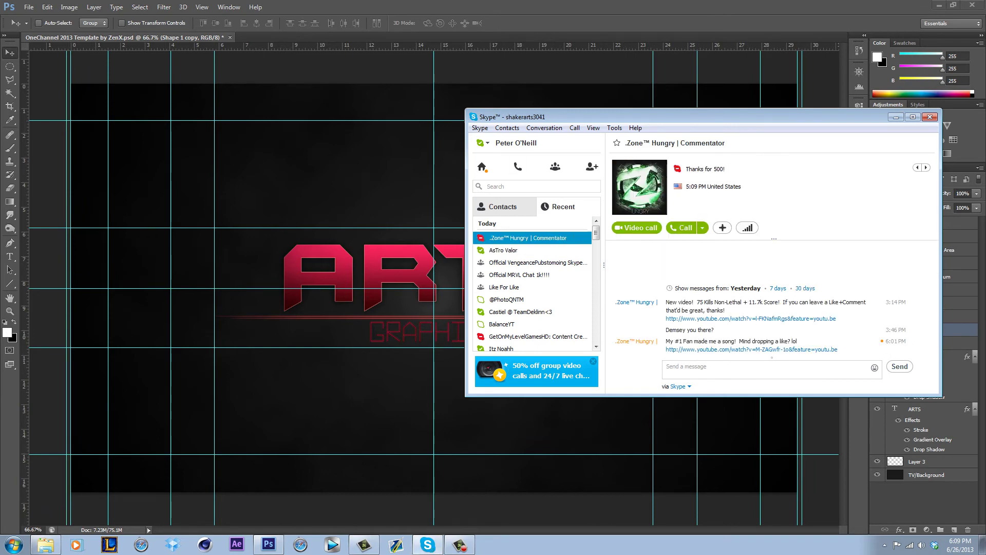
pyautogui.click(896, 117)
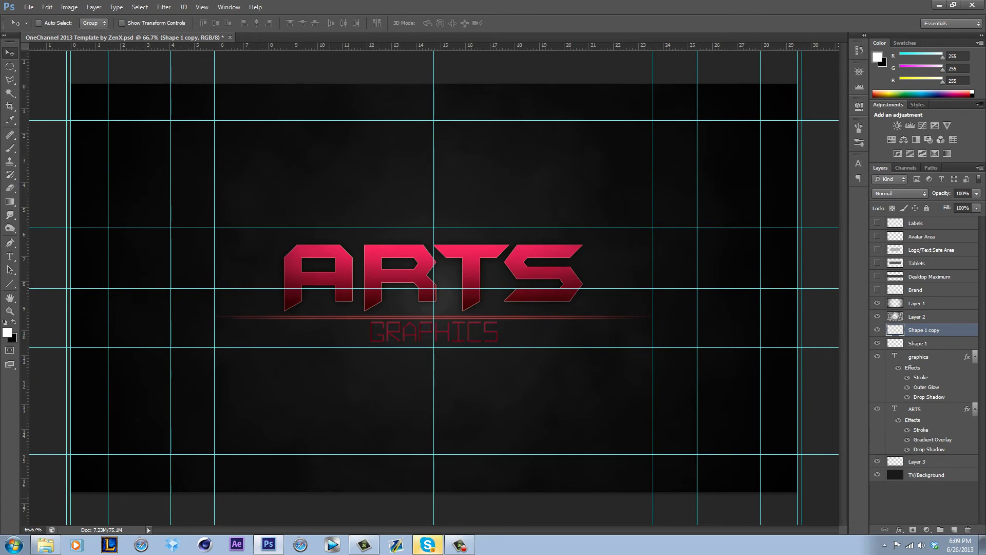
pyautogui.click(428, 545)
pyautogui.click(583, 263)
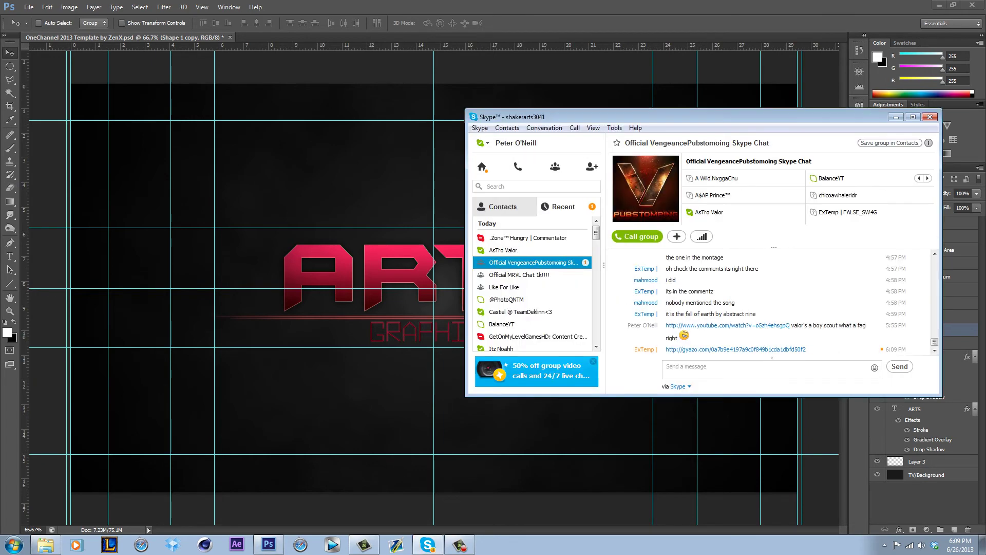
pyautogui.click(896, 117)
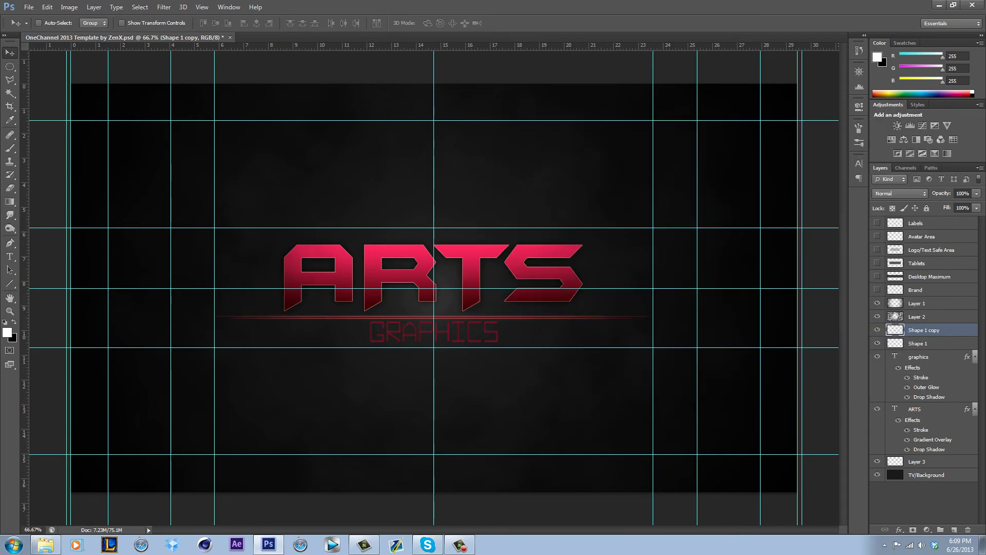
pyautogui.click(919, 357)
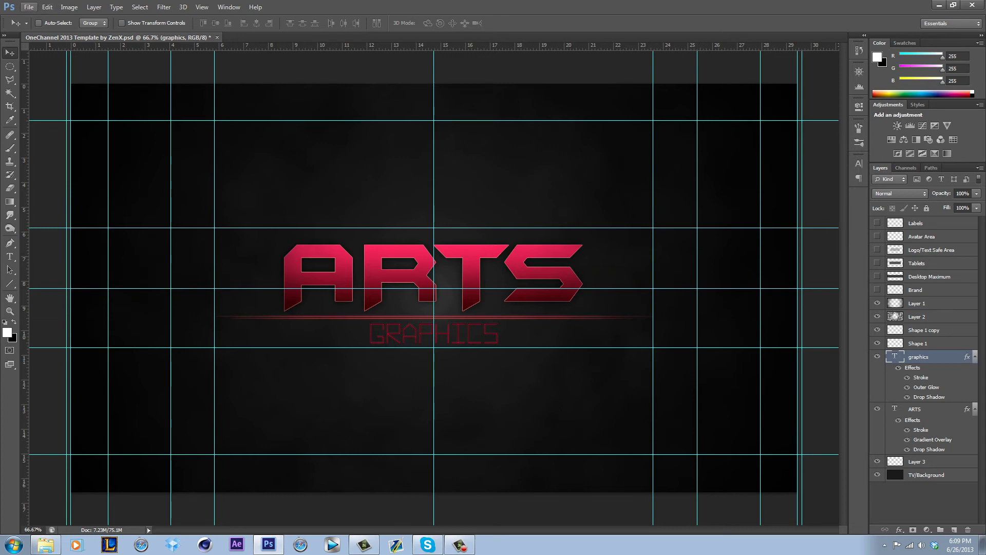
pyautogui.click(29, 7)
pyautogui.click(40, 173)
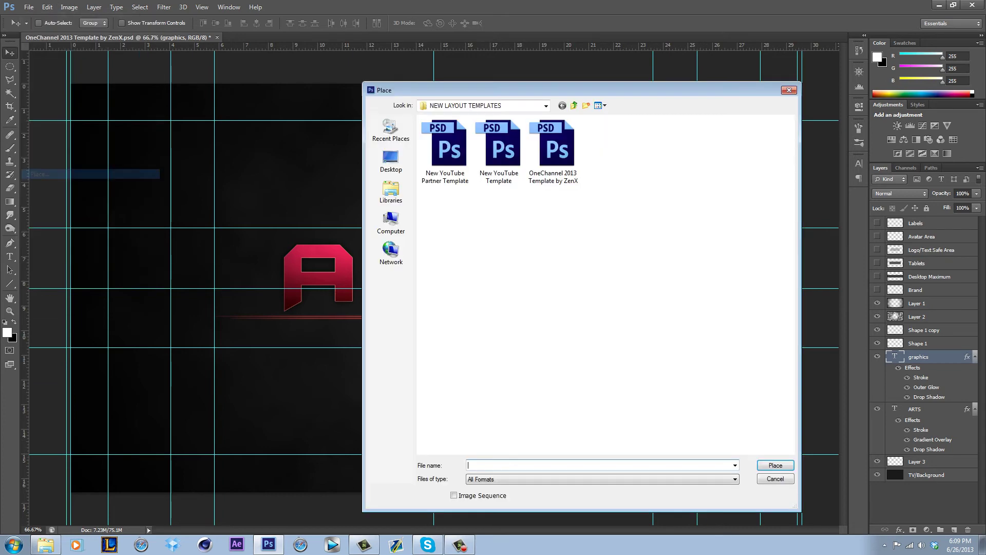
pyautogui.click(391, 191)
pyautogui.doubleClick(704, 130)
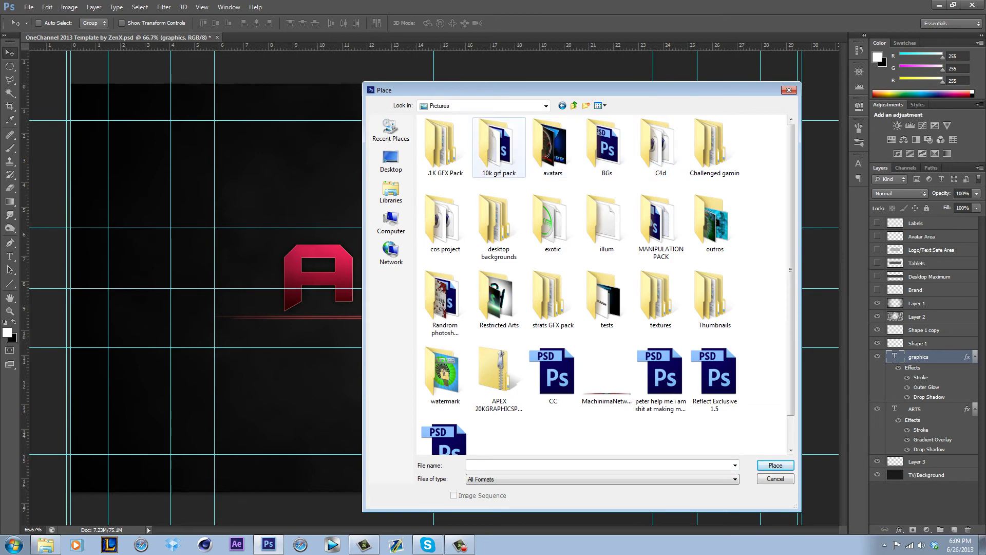
pyautogui.doubleClick(499, 149)
pyautogui.click(391, 191)
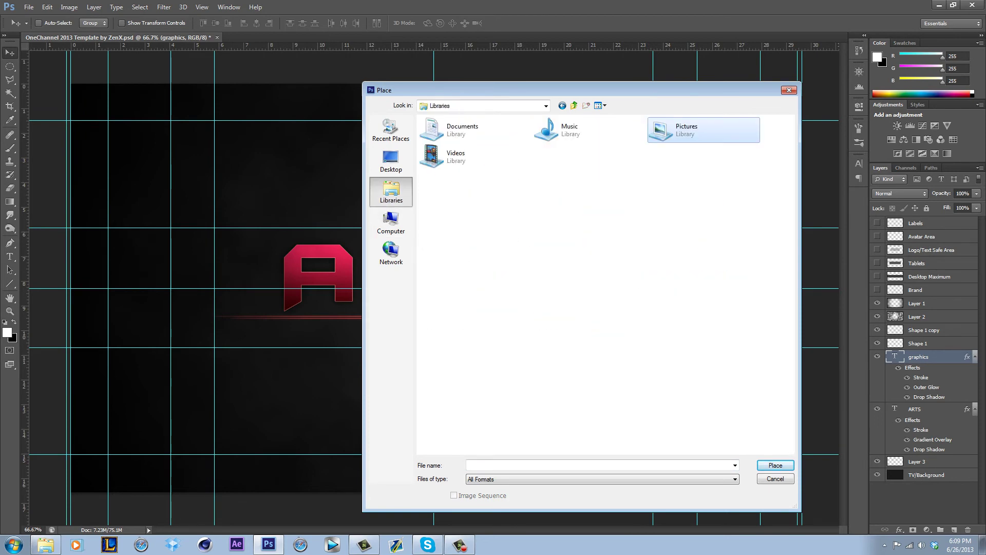
pyautogui.doubleClick(704, 130)
pyautogui.doubleClick(715, 379)
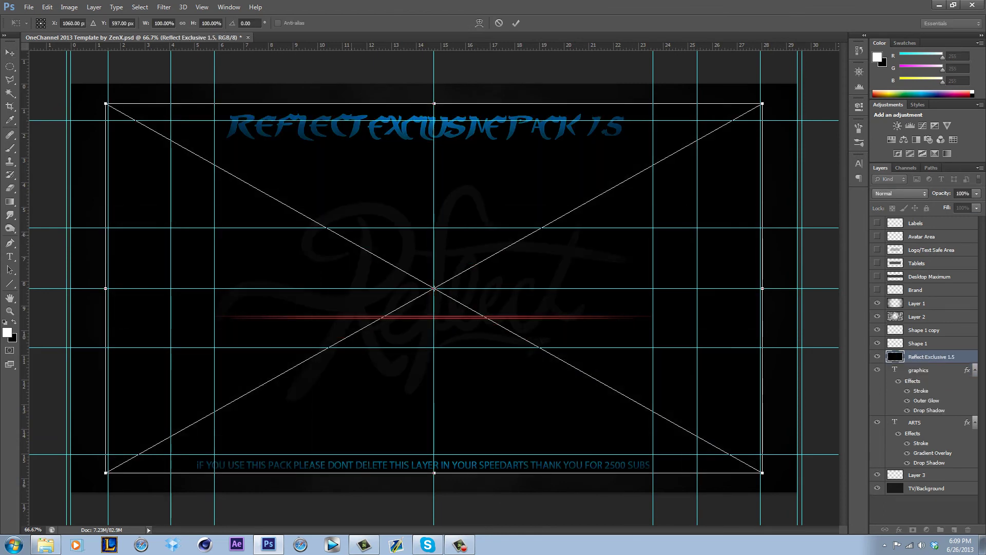
pyautogui.click(498, 23)
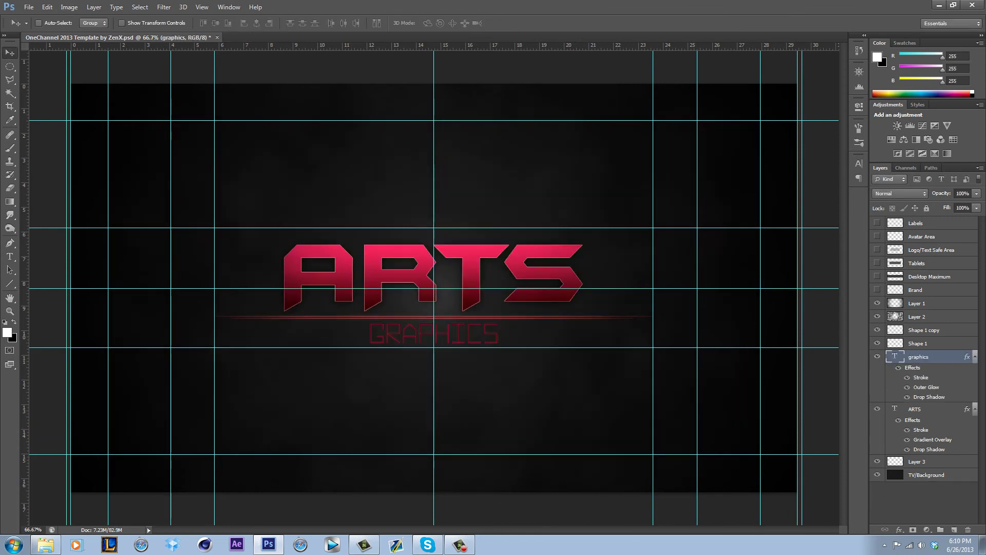
# Open the Reflect Exclusive 1.5 PSD as a separate document, accepting it with its missing fonts.
pyautogui.click(28, 7)
pyautogui.click(41, 22)
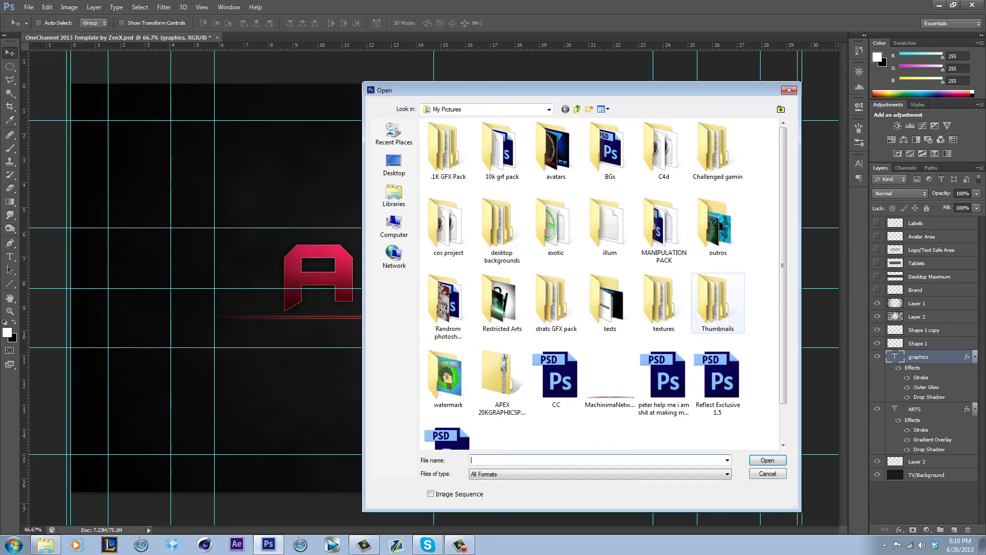
pyautogui.doubleClick(721, 379)
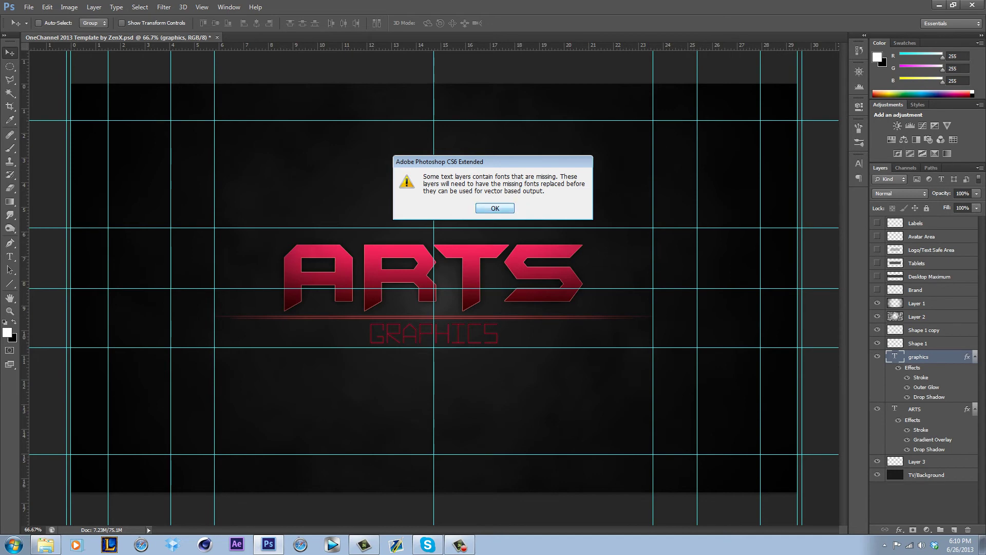
pyautogui.press('Return')
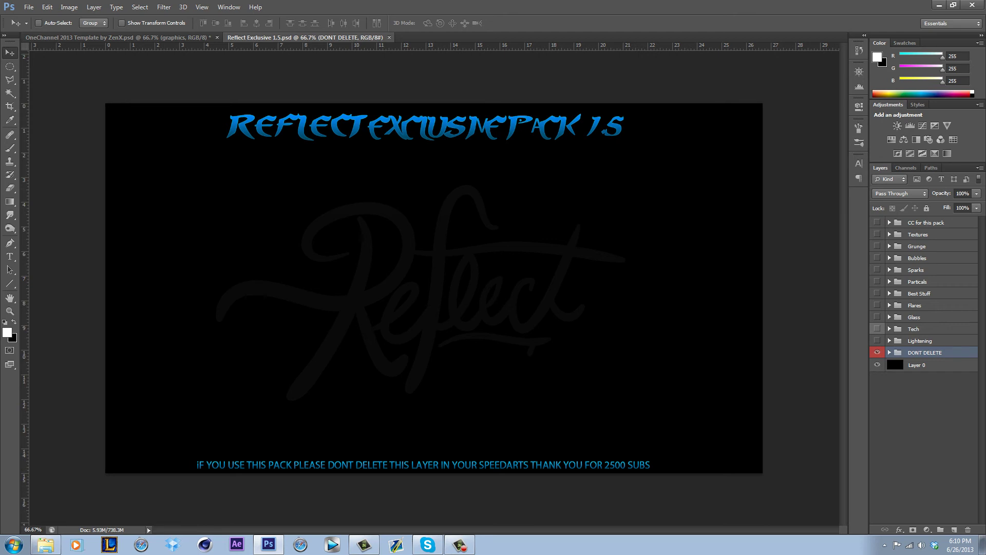
# Show the Flares group, preview its Text Flare, then display and select only the blue Flare layer.
pyautogui.click(927, 222)
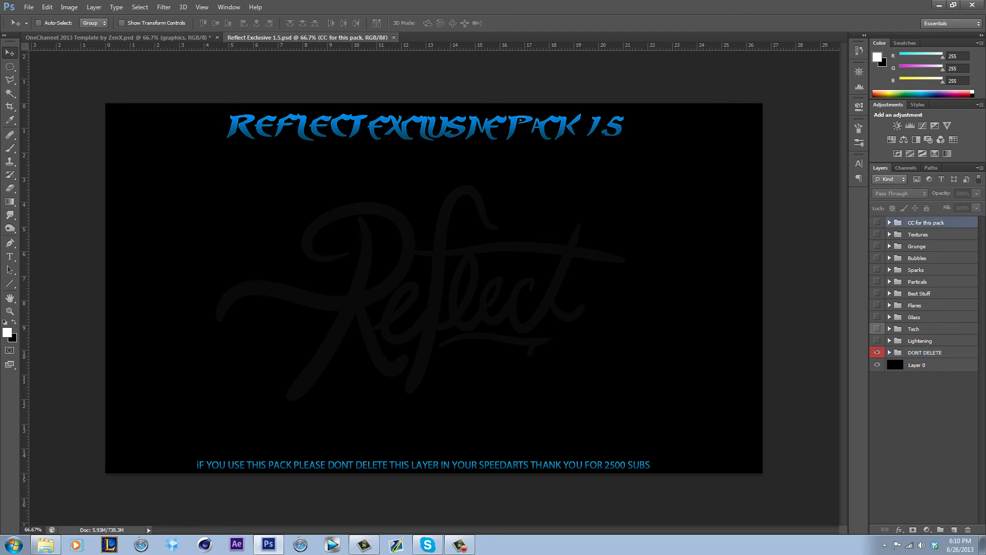
pyautogui.click(878, 305)
pyautogui.click(889, 306)
pyautogui.click(878, 331)
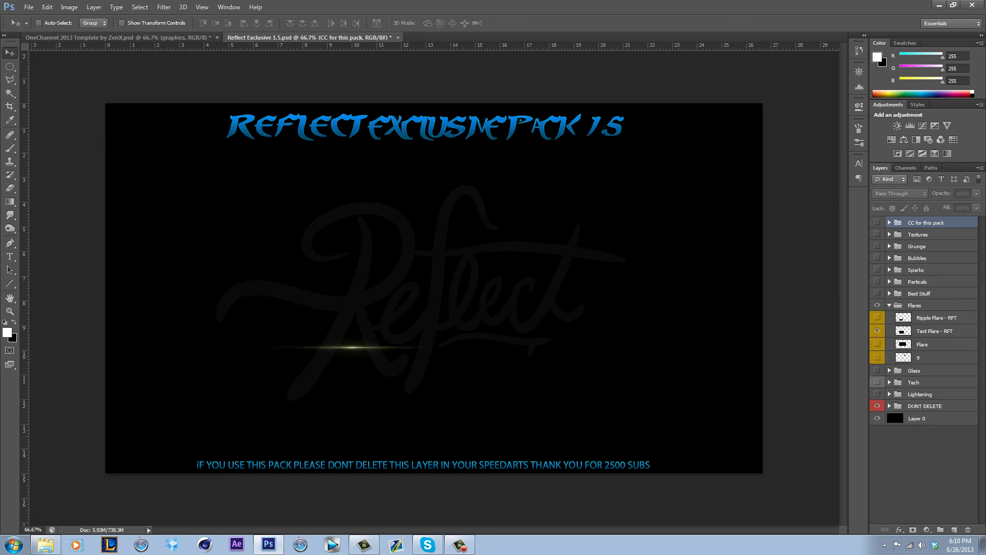
pyautogui.click(878, 331)
pyautogui.click(877, 344)
pyautogui.click(923, 345)
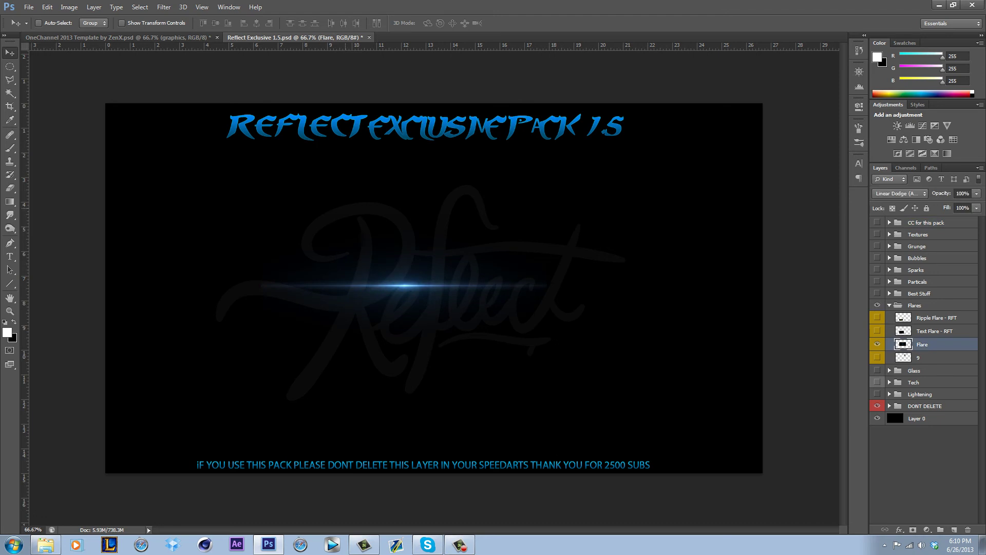
# Float the Reflect Exclusive 1.5 document, copy its Flare layer into the channel template, and minimize the floating window.
pyautogui.moveTo(295, 38); pyautogui.dragTo(363, 123)
pyautogui.moveTo(553, 316); pyautogui.dragTo(218, 204)
pyautogui.moveTo(391, 122); pyautogui.dragTo(301, 129)
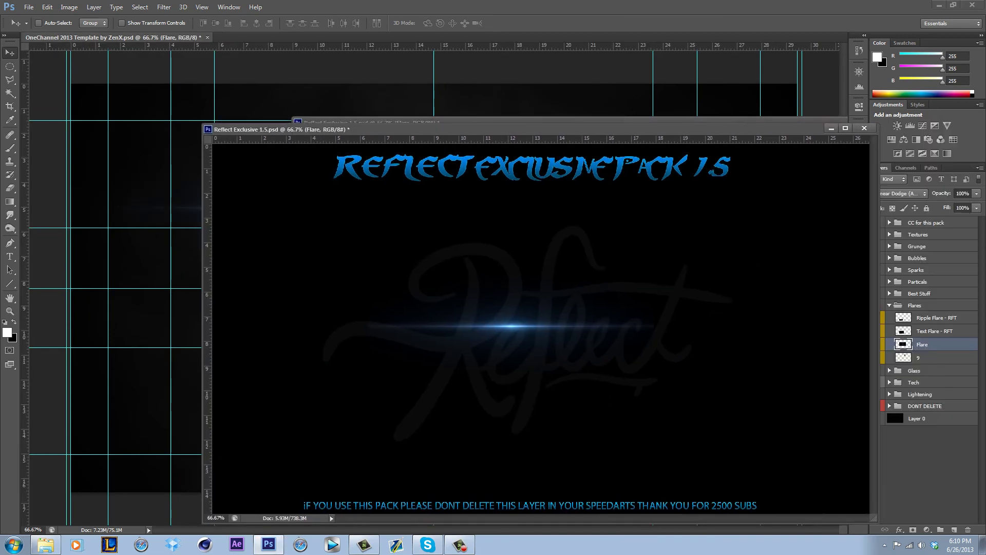
pyautogui.click(832, 129)
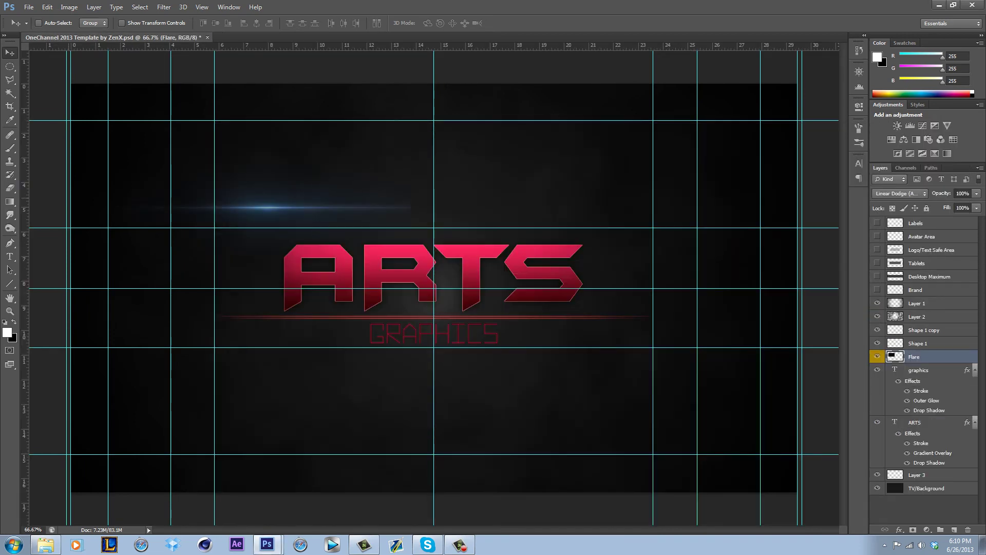
# Reduce the eraser to 600 px and delete the copied Flare layer from the channel template.
pyautogui.press('e')
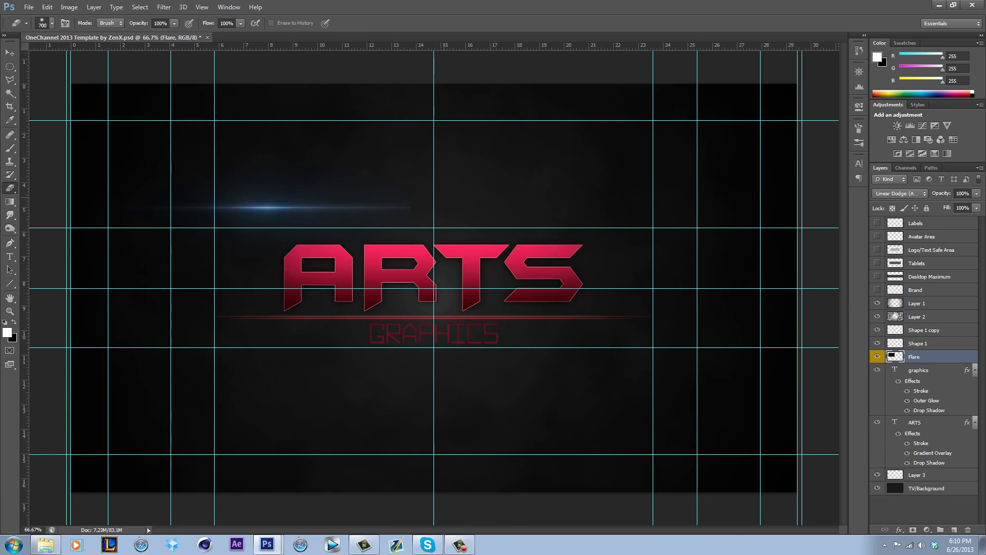
pyautogui.press('[')
pyautogui.press('Delete')
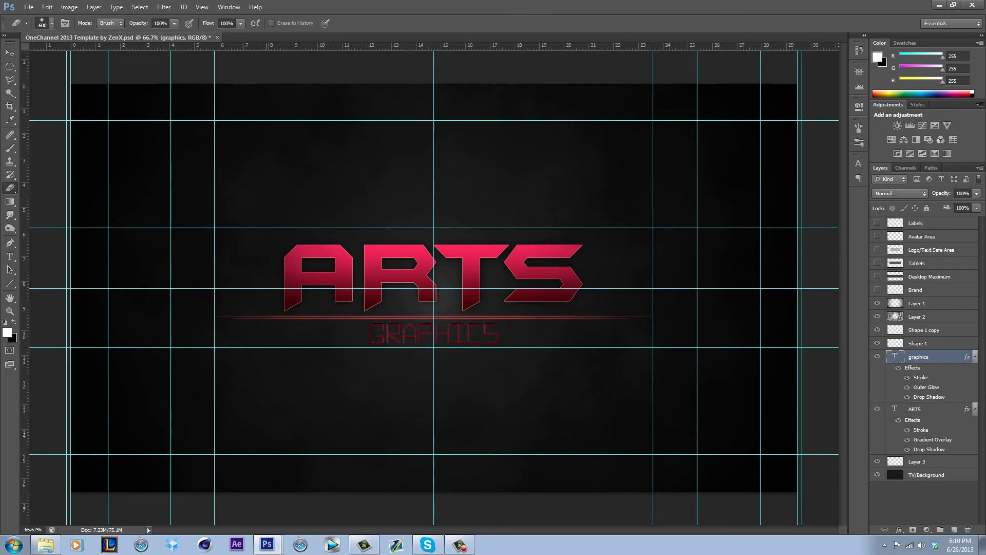
# Copy the Flare layer from the Reflect Exclusive 1.5 window into the template's upper-left area and minimize that window again.
pyautogui.click(267, 544)
pyautogui.click(240, 521)
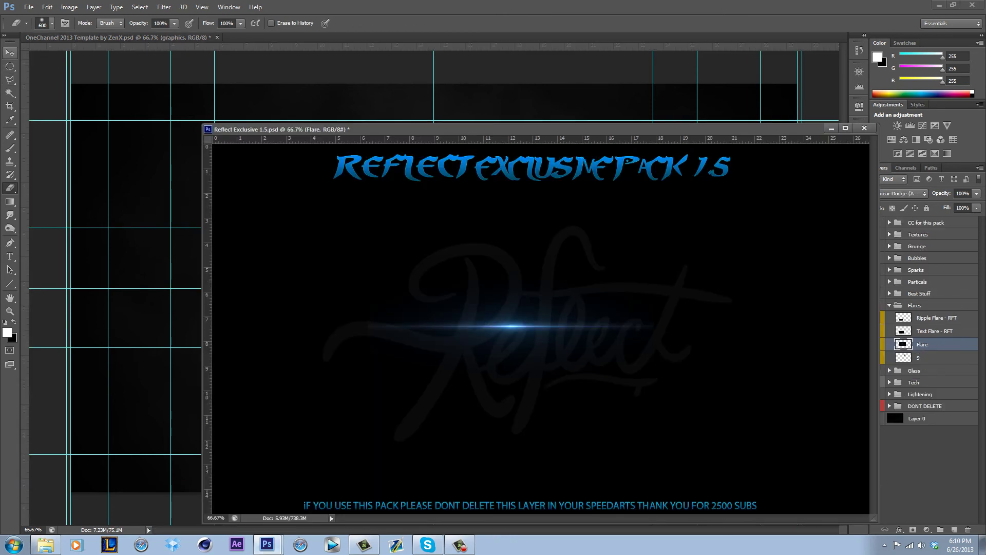
pyautogui.moveTo(478, 323); pyautogui.dragTo(140, 152)
pyautogui.click(831, 128)
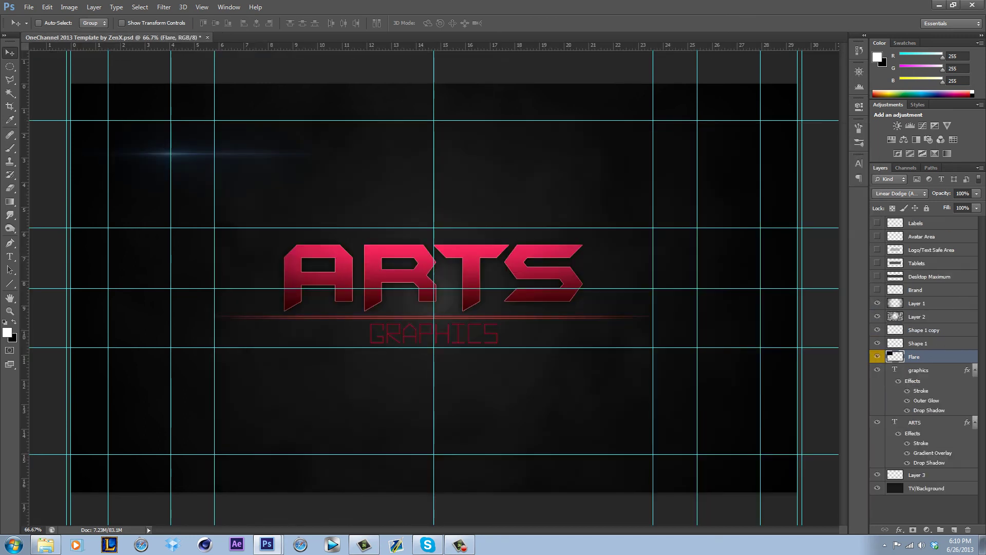
# Reorder the layers so Flare sits above Layer 1 and the graphics and ARTS text layers sit above Brand.
pyautogui.moveTo(915, 357); pyautogui.dragTo(904, 297)
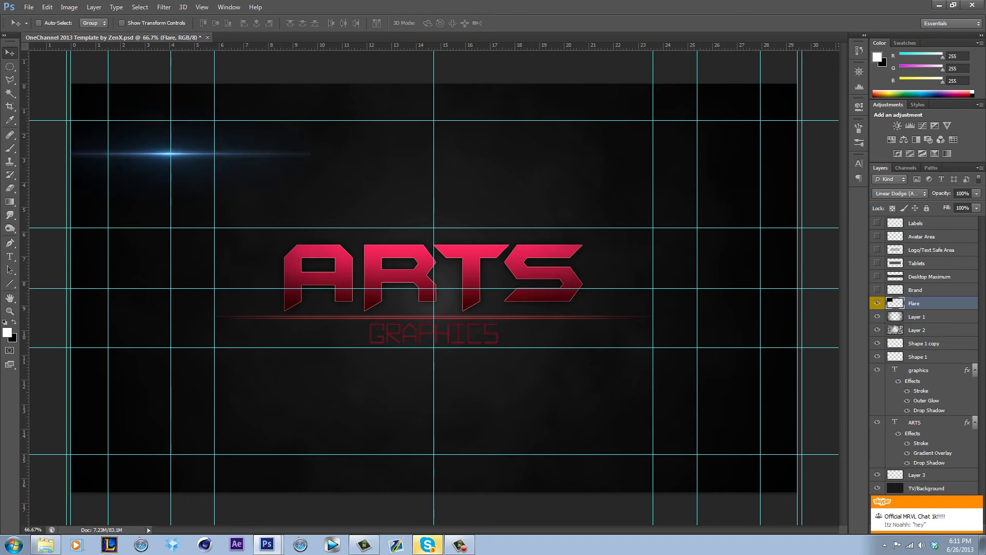
pyautogui.moveTo(919, 370); pyautogui.dragTo(918, 283)
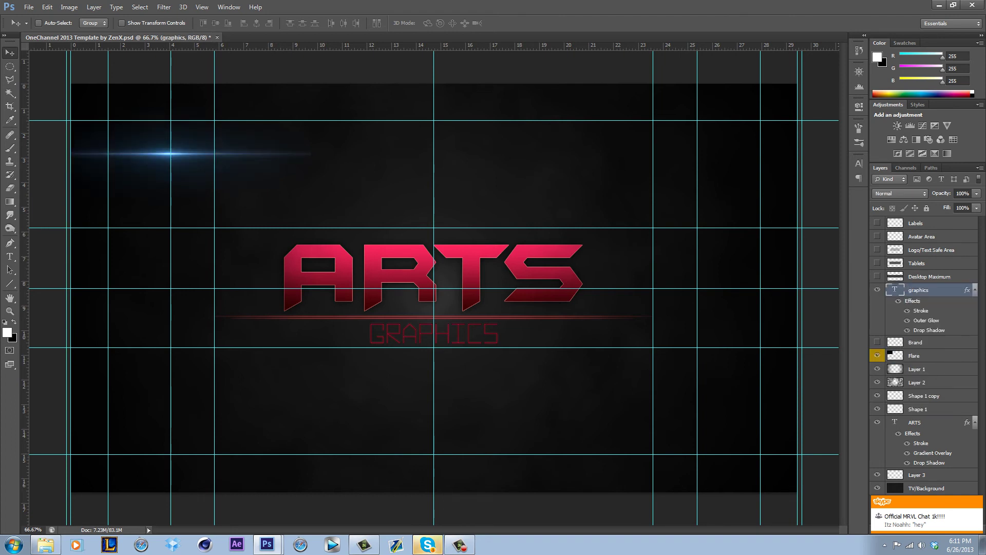
pyautogui.moveTo(915, 422); pyautogui.dragTo(915, 337)
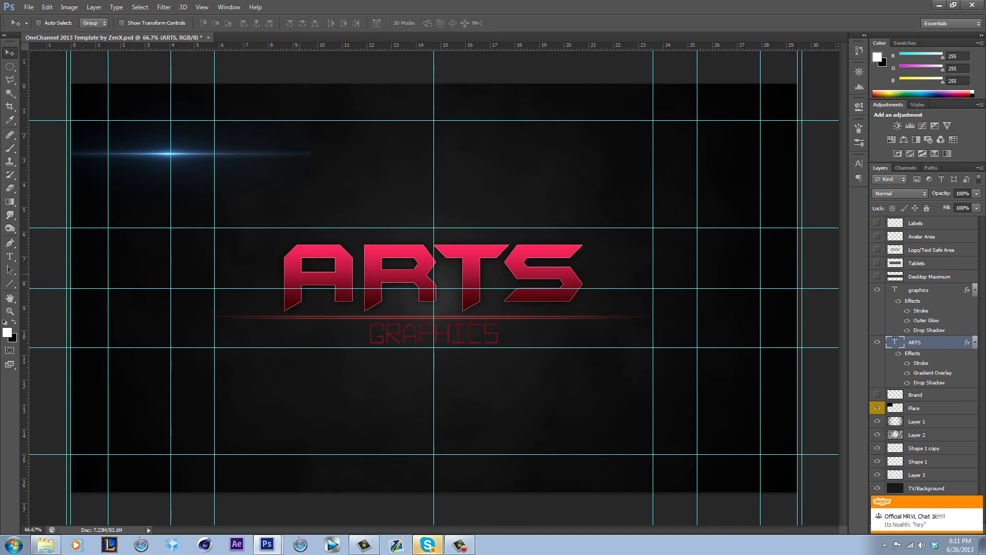
# Soften the right end of the blue flare on the Flare layer with a 200 px eraser.
pyautogui.click(917, 435)
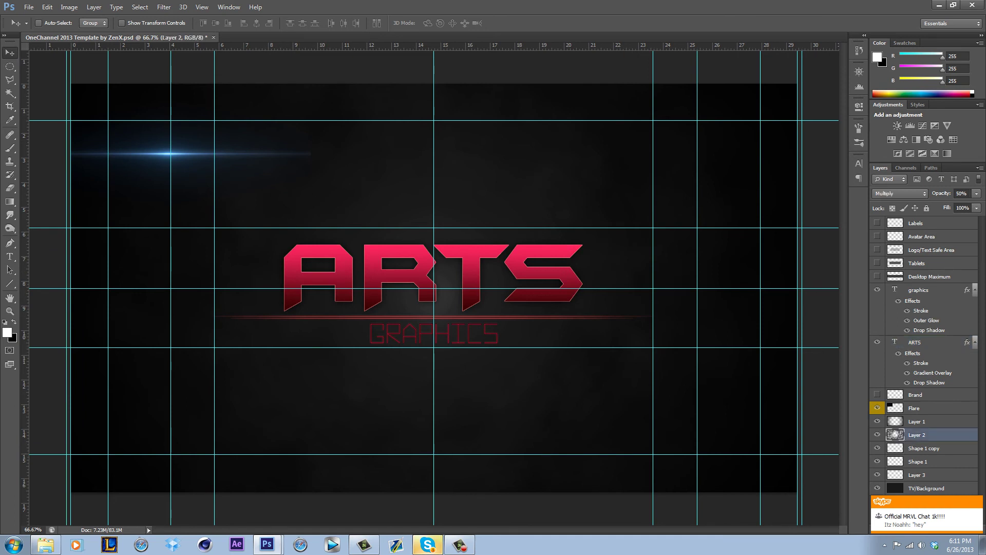
pyautogui.click(977, 501)
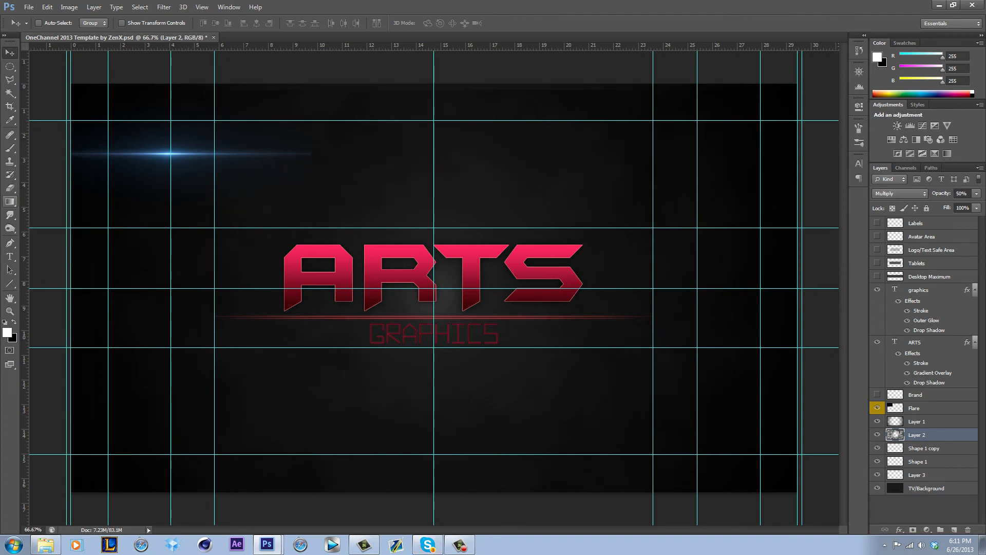
pyautogui.click(9, 189)
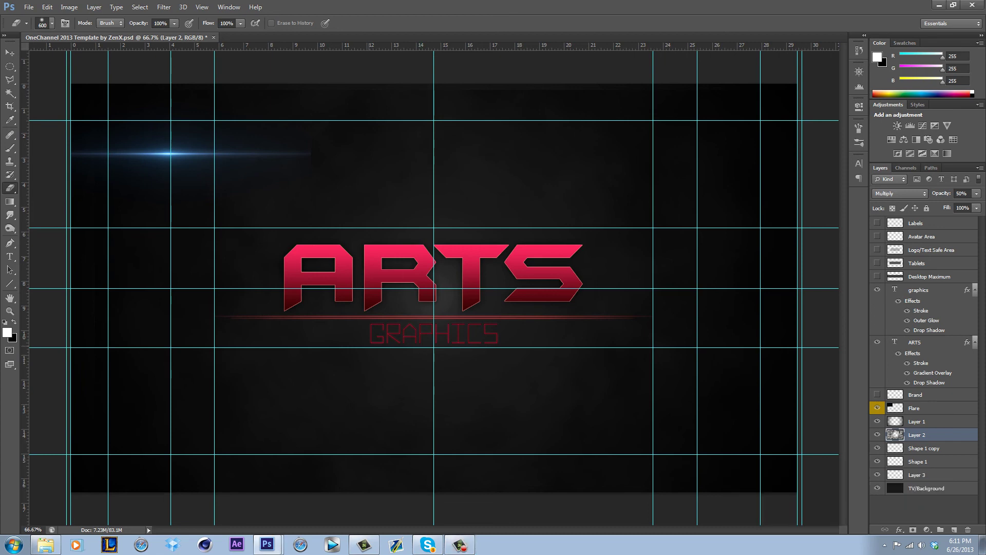
pyautogui.press('[')
pyautogui.press('[')
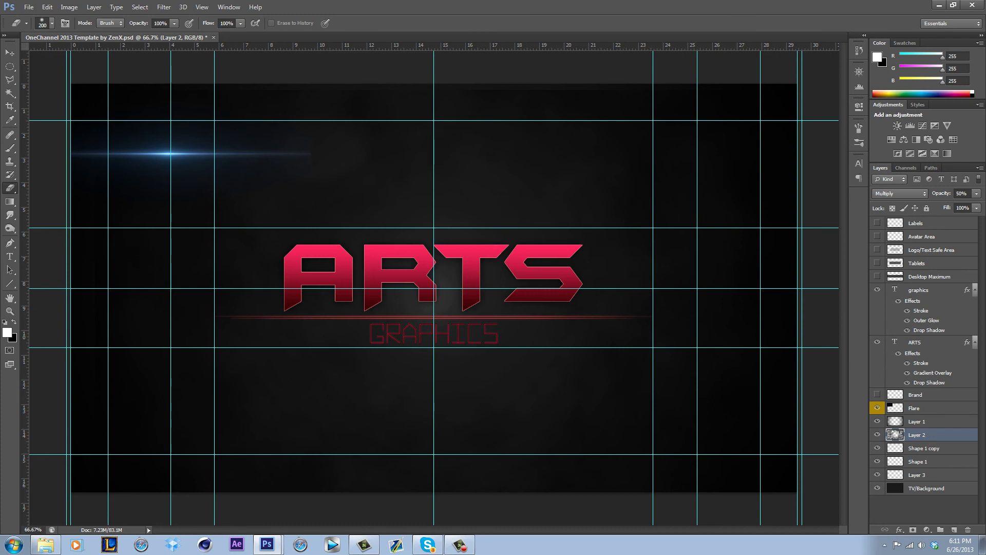
pyautogui.click(924, 408)
pyautogui.moveTo(302, 150); pyautogui.dragTo(433, 152)
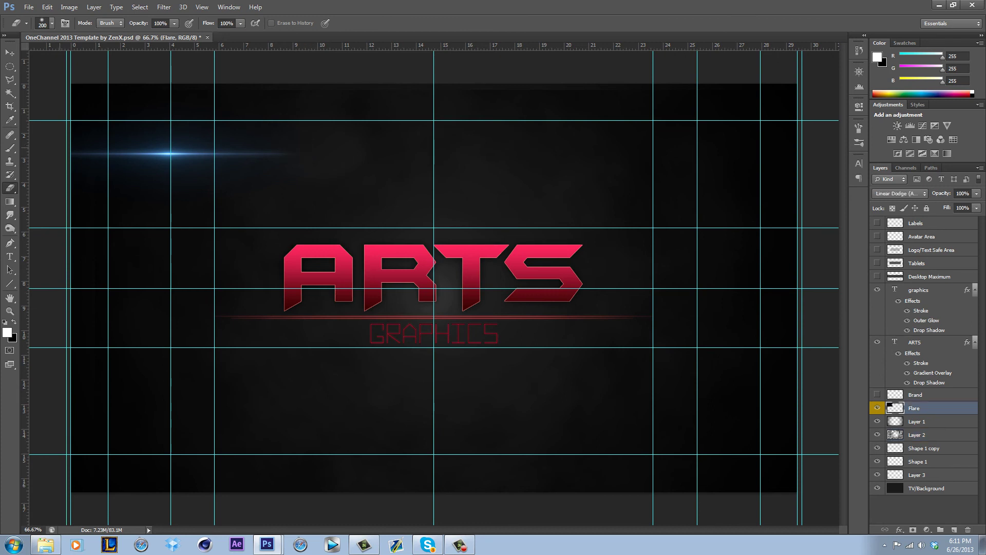
# Recolor the flare red with a Hue/Saturation adjustment, setting the hue to +138.
pyautogui.click(69, 6)
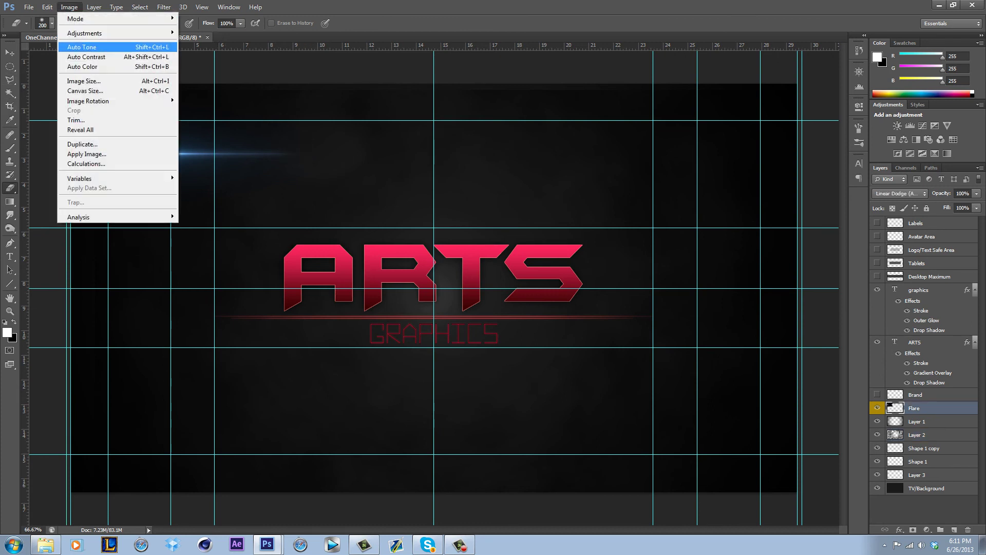
pyautogui.moveTo(129, 33)
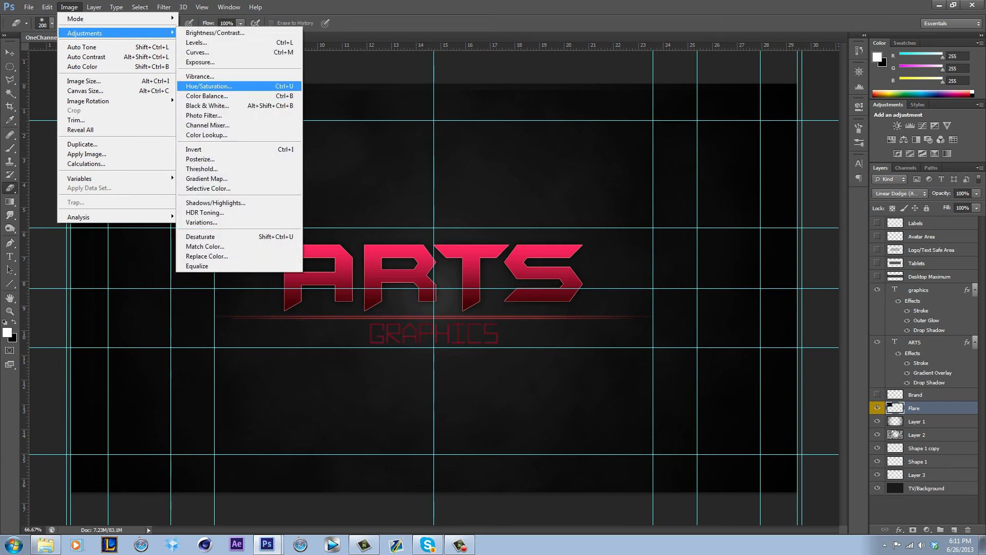
pyautogui.click(208, 85)
pyautogui.moveTo(686, 427); pyautogui.dragTo(732, 428)
pyautogui.press('Down')
pyautogui.press('Down')
pyautogui.press('Down')
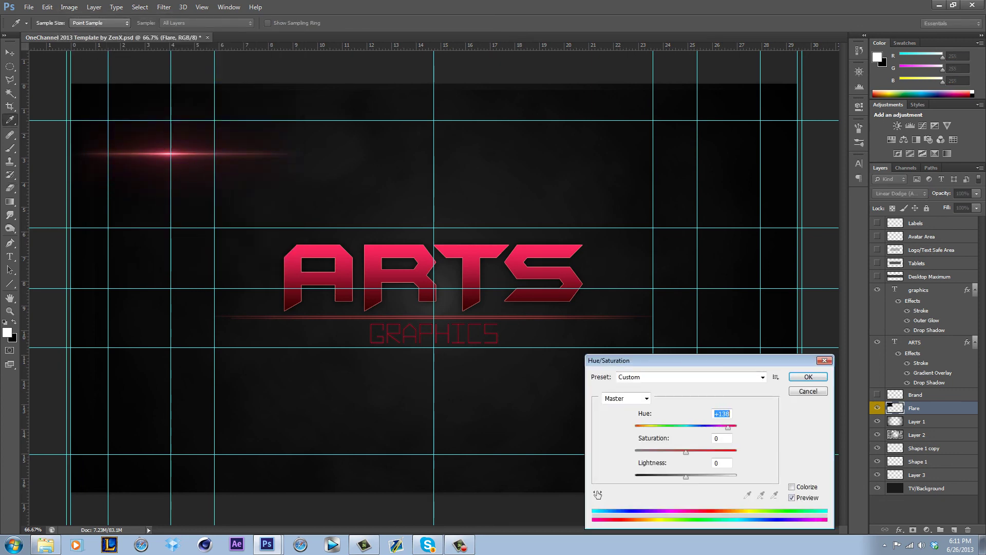
pyautogui.press('Return')
# Move the red flare onto the middle of the ARTS text's top edge.
pyautogui.press('e')
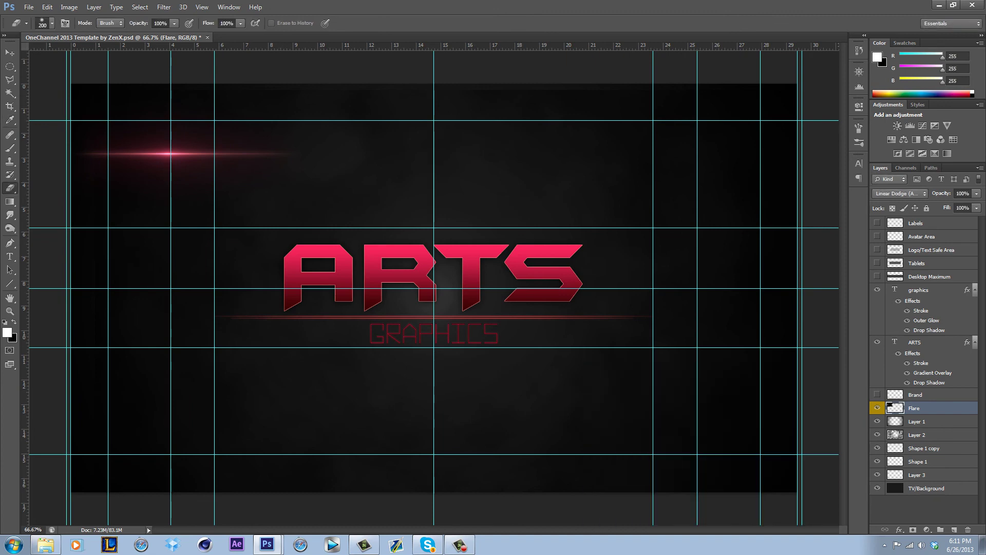
pyautogui.press('v')
pyautogui.moveTo(265, 152)
pyautogui.mouseDown()
pyautogui.moveTo(501, 211)
pyautogui.moveTo(522, 240)
pyautogui.mouseUp()
# Duplicate the flare, place the copy above the graphics text layer, and delete the original Flare layer.
pyautogui.hotkey('ctrl', 'j')
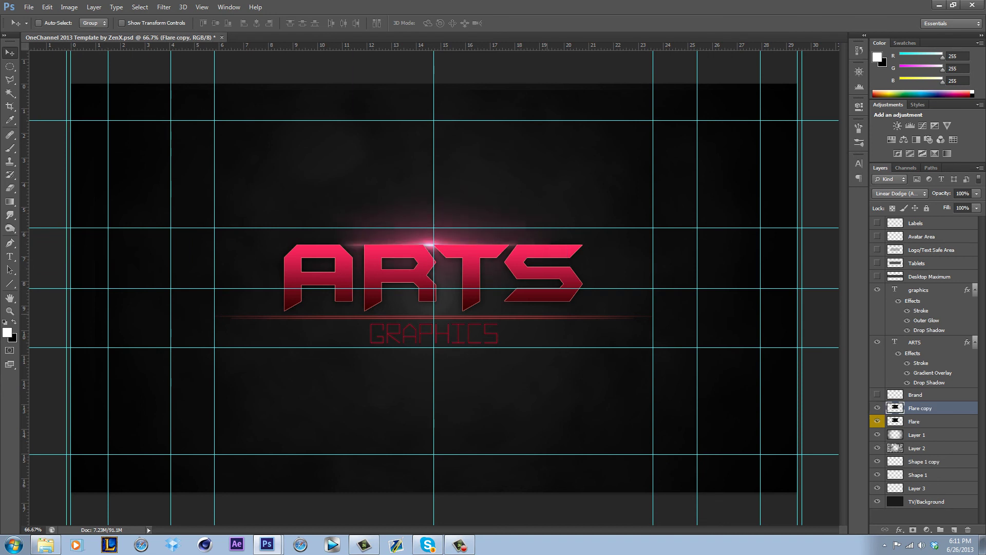
pyautogui.moveTo(920, 408); pyautogui.dragTo(921, 284)
pyautogui.click(919, 421)
pyautogui.press('Delete')
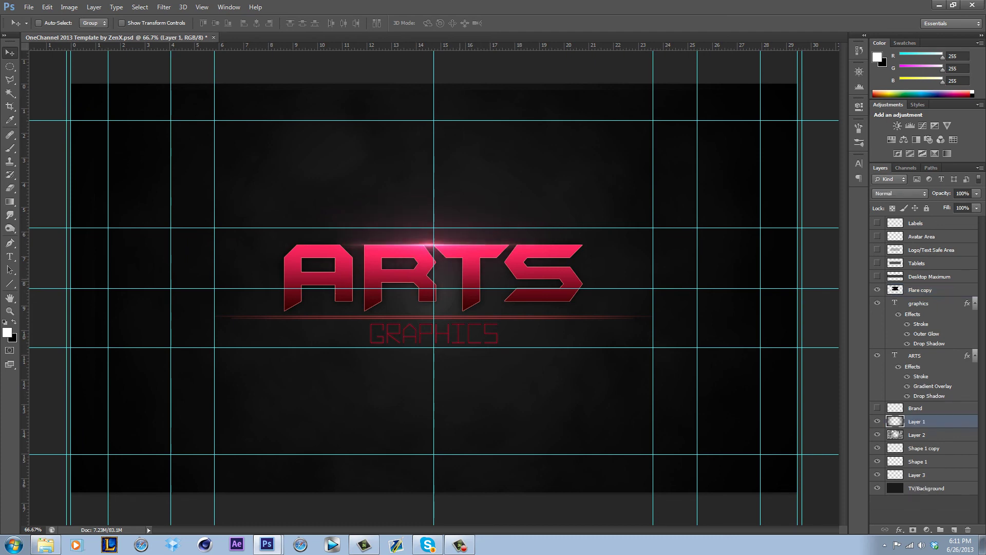
# Hide the guides and duplicate the flare, offsetting the flares slightly along the top edge of ARTS.
pyautogui.hotkey('ctrl', 'h')
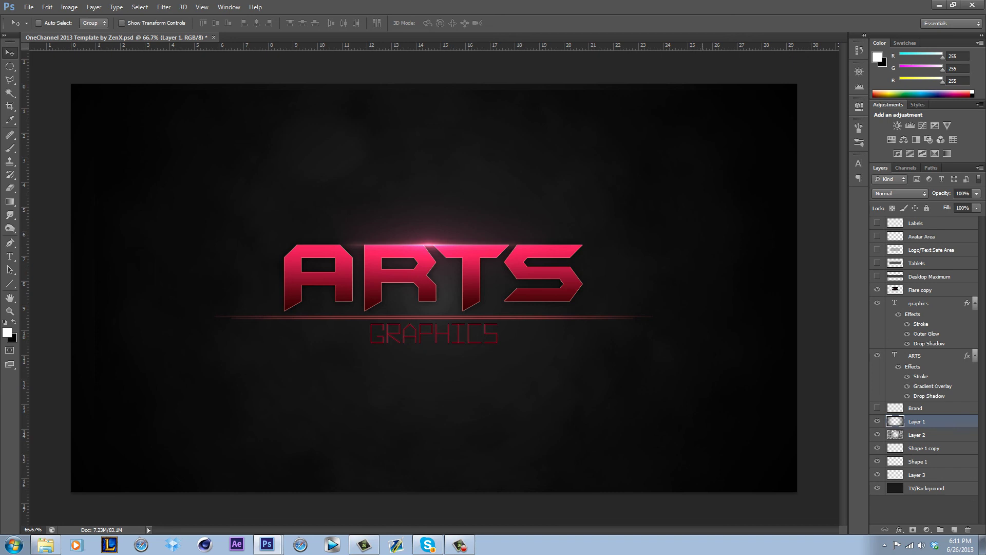
pyautogui.click(921, 290)
pyautogui.moveTo(484, 259); pyautogui.dragTo(464, 230)
pyautogui.hotkey('ctrl', 'z')
pyautogui.hotkey('ctrl', 'j')
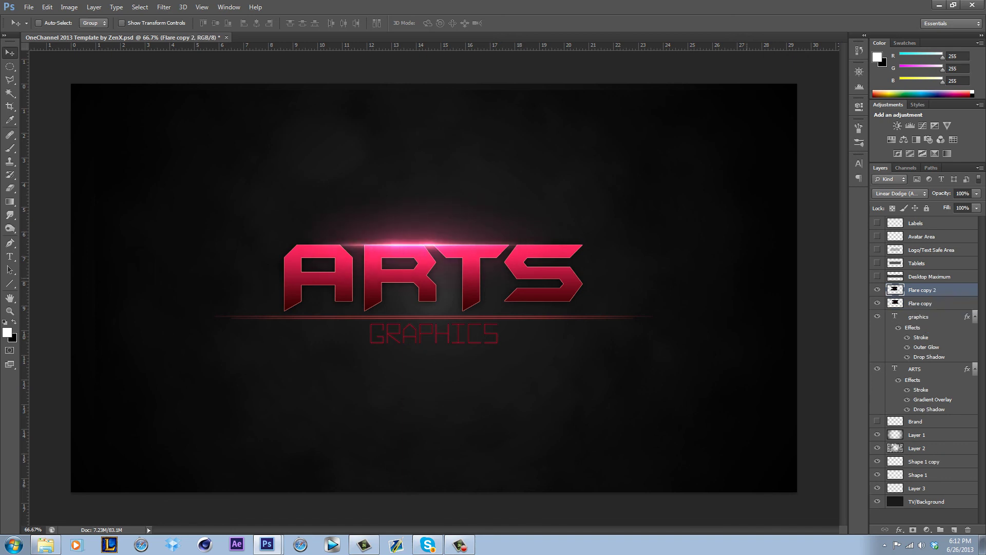
# Add two more flare copies along the top edge of ARTS, one near each end, and activate the Eraser tool.
pyautogui.click(921, 303)
pyautogui.moveTo(599, 268); pyautogui.dragTo(643, 238)
pyautogui.moveTo(570, 239); pyautogui.dragTo(373, 264)
pyautogui.click(10, 187)
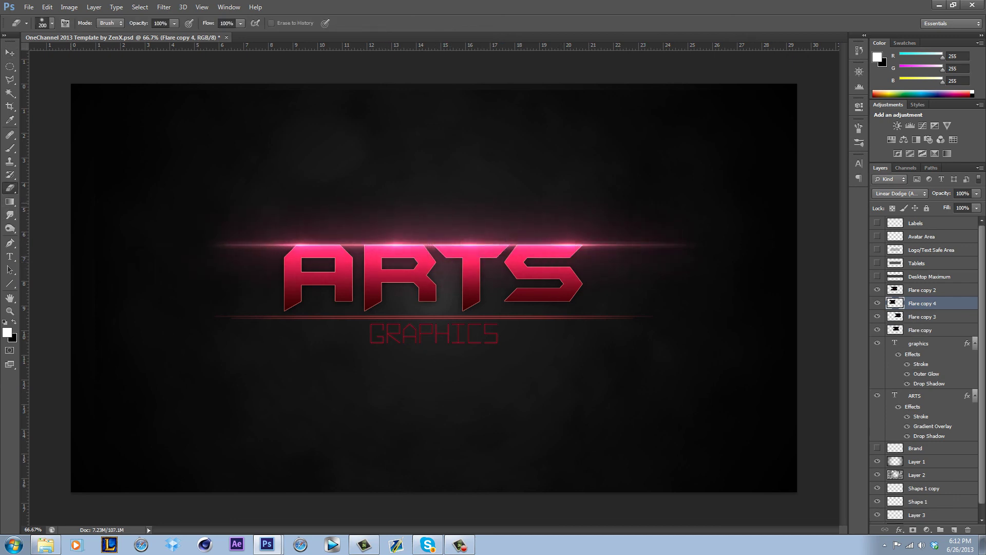
# Merge the four flare copy layers into one and set its blend mode to Linear Dodge (Add).
pyautogui.click(934, 290)
pyautogui.keyDown('shift'); pyautogui.click(935, 331); pyautogui.keyUp('shift')
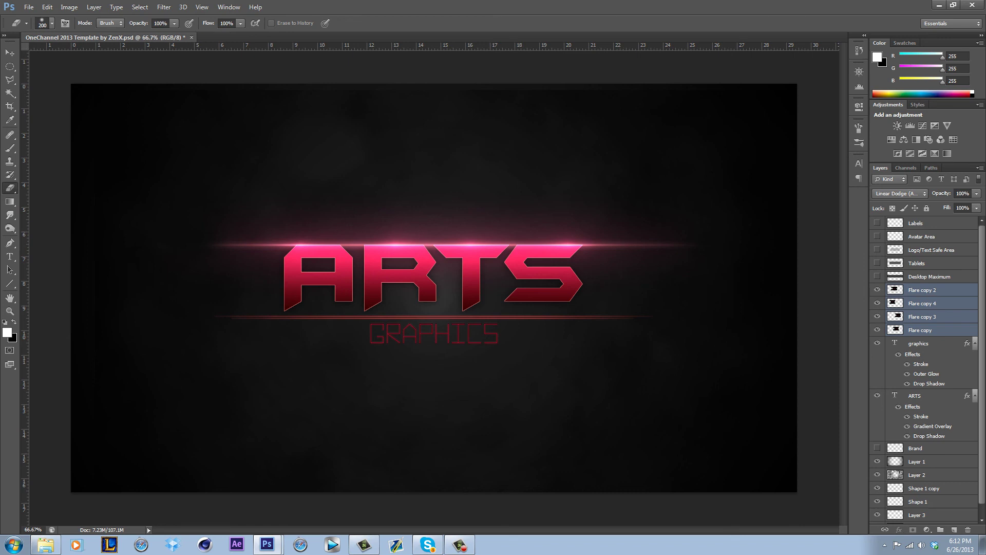
pyautogui.hotkey('ctrl', 'e')
pyautogui.click(901, 193)
pyautogui.click(901, 302)
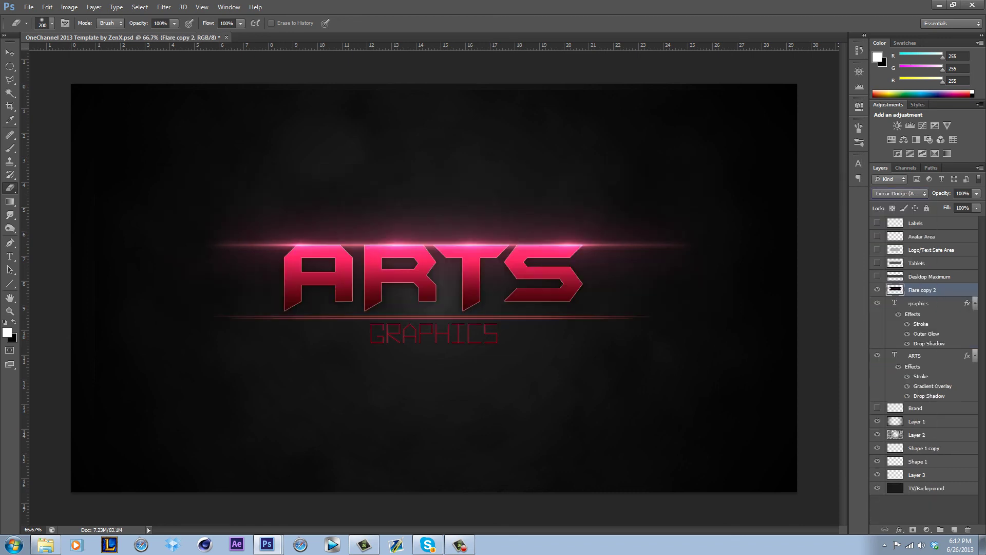
# Erase both outer ends of the merged flare beyond the ARTS text with a soft 500 px eraser.
pyautogui.moveTo(692, 243)
pyautogui.mouseDown()
pyautogui.moveTo(631, 244)
pyautogui.moveTo(645, 244)
pyautogui.mouseUp()
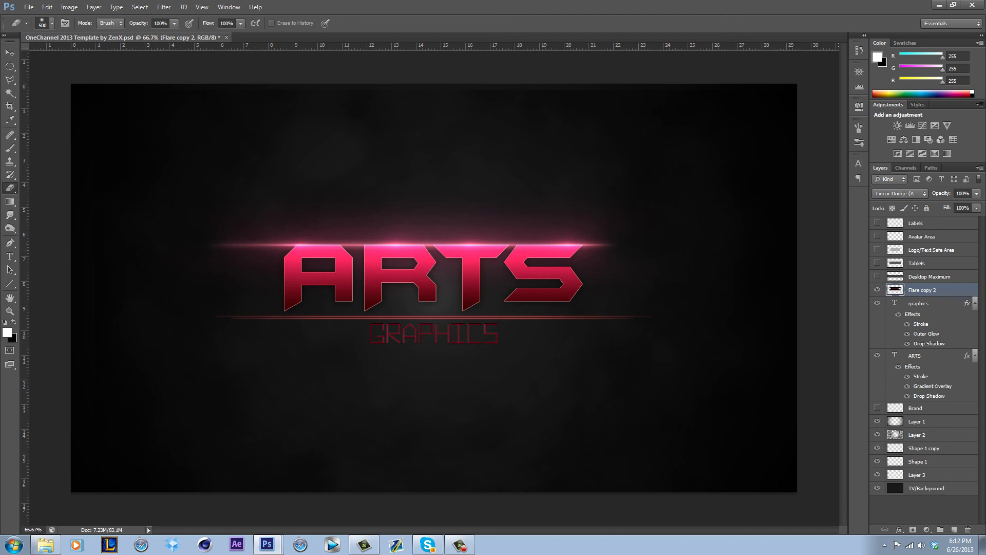
pyautogui.click(638, 250)
pyautogui.moveTo(200, 253); pyautogui.dragTo(207, 251)
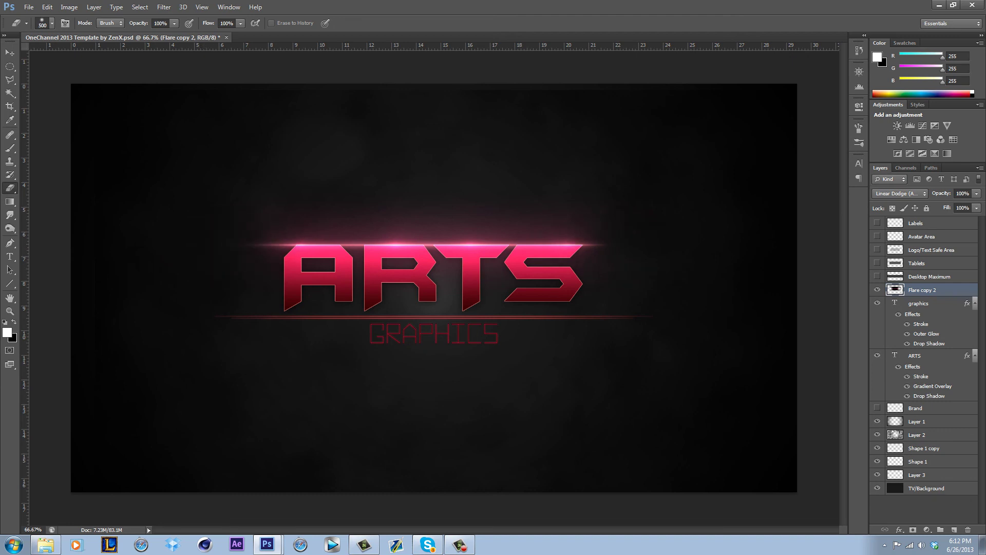
# Lower the merged flare layer's opacity to 57% and show the guides.
pyautogui.click(977, 193)
pyautogui.moveTo(978, 205); pyautogui.dragTo(954, 205)
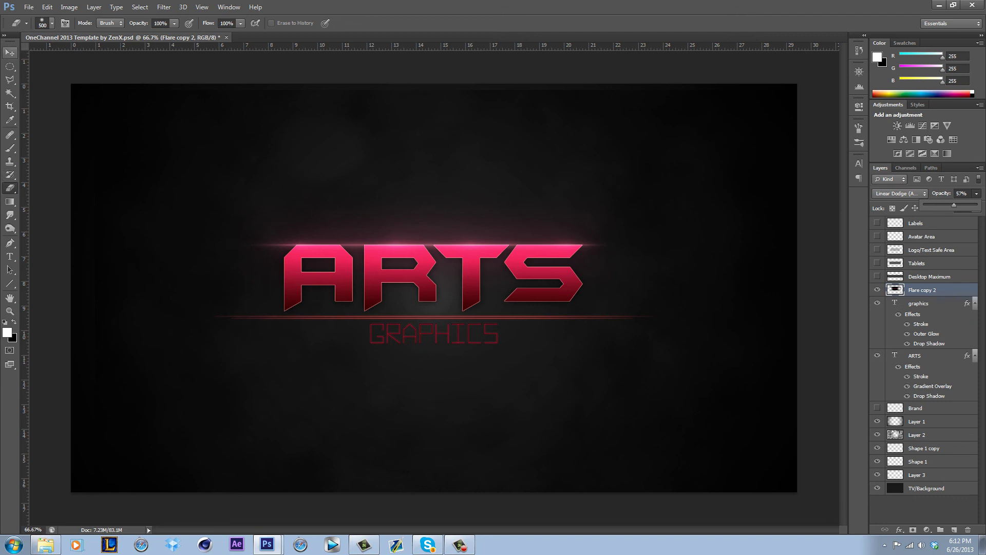
pyautogui.click(10, 52)
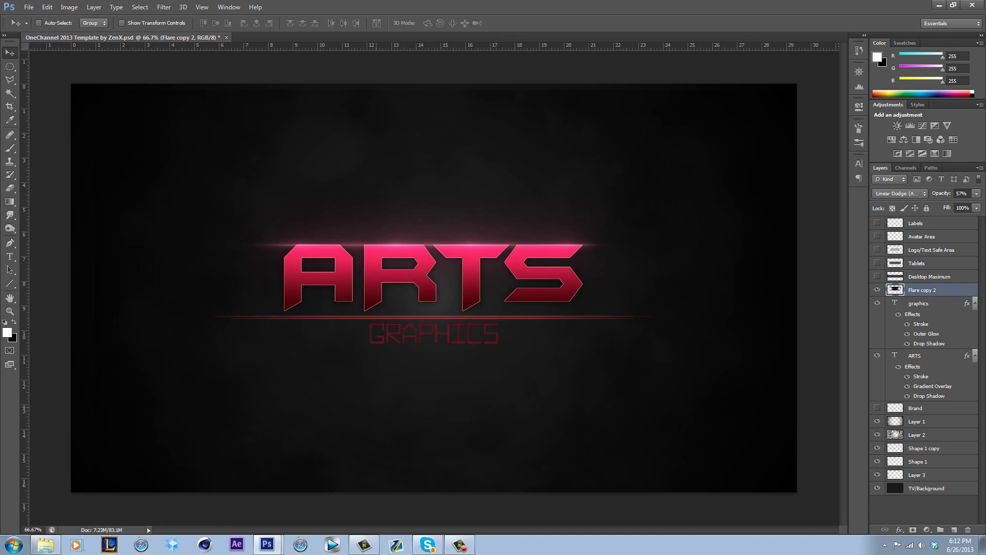
pyautogui.hotkey('ctrl', ';')
pyautogui.click(459, 545)
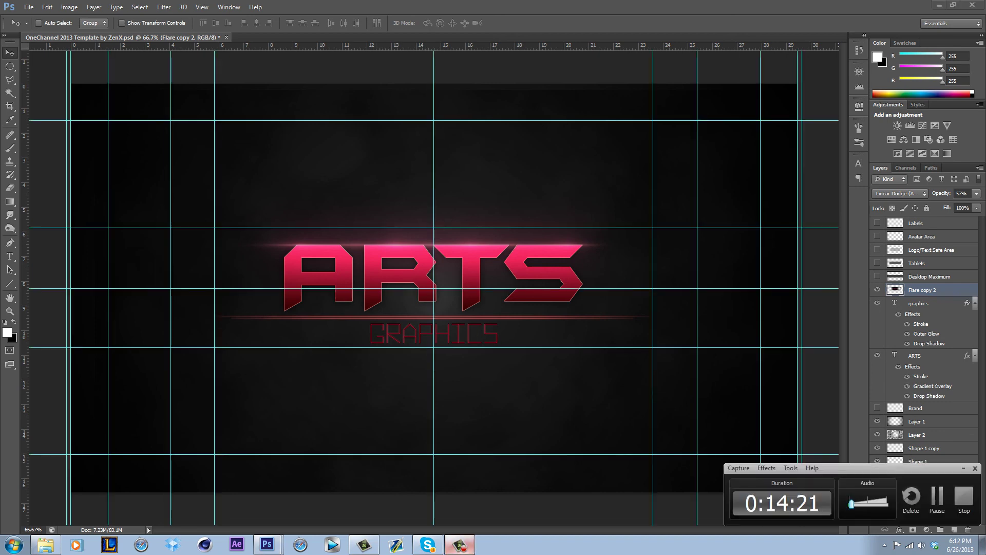
pyautogui.click(460, 545)
pyautogui.click(460, 545)
# Activate the Brush tool and set the foreground color to red with RGB 236, 44, 44.
pyautogui.click(9, 149)
pyautogui.click(7, 333)
pyautogui.moveTo(706, 381); pyautogui.dragTo(703, 370)
pyautogui.click(849, 356)
# Add a new layer directly above TV/Background and another between Layer 2 and Layer 1.
pyautogui.click(927, 488)
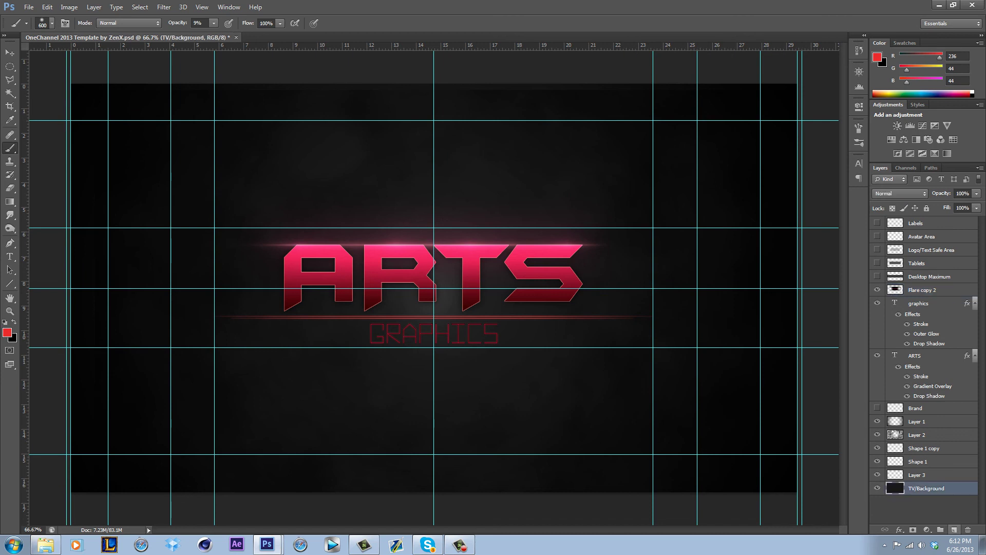
pyautogui.click(954, 530)
pyautogui.click(931, 421)
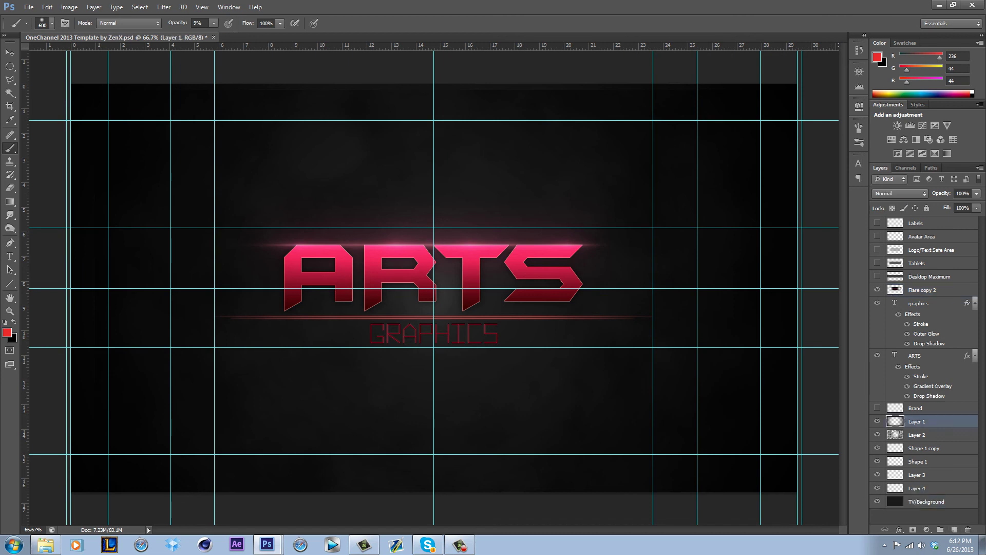
pyautogui.click(931, 434)
pyautogui.click(954, 529)
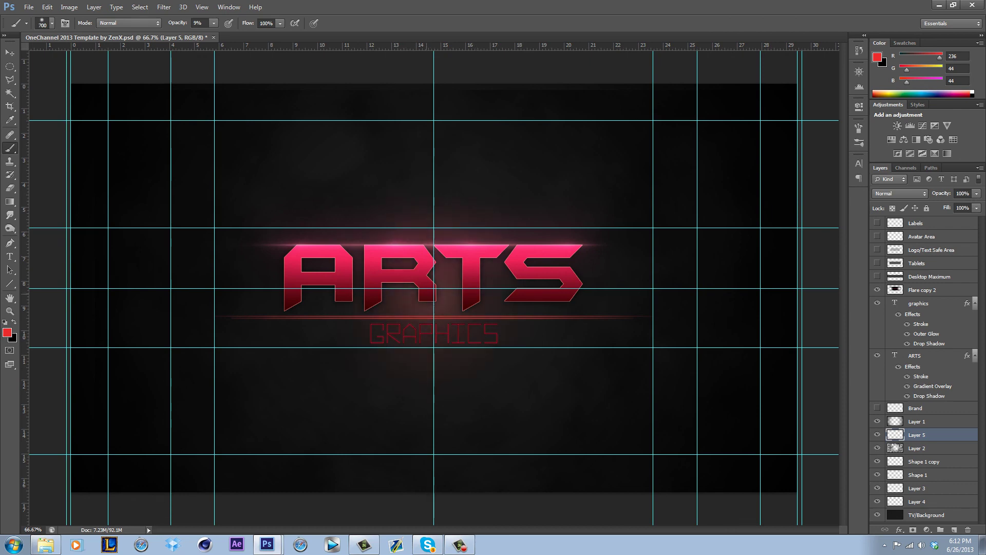
# Paint soft red glows behind the ARTS text and around the backdrop at 9% opacity, varying the brush size.
pyautogui.click(432, 294)
pyautogui.press(']')
pyautogui.press(']')
pyautogui.click(434, 298)
pyautogui.press('[')
pyautogui.press('[')
pyautogui.press('[')
pyautogui.press('[')
pyautogui.click(536, 394)
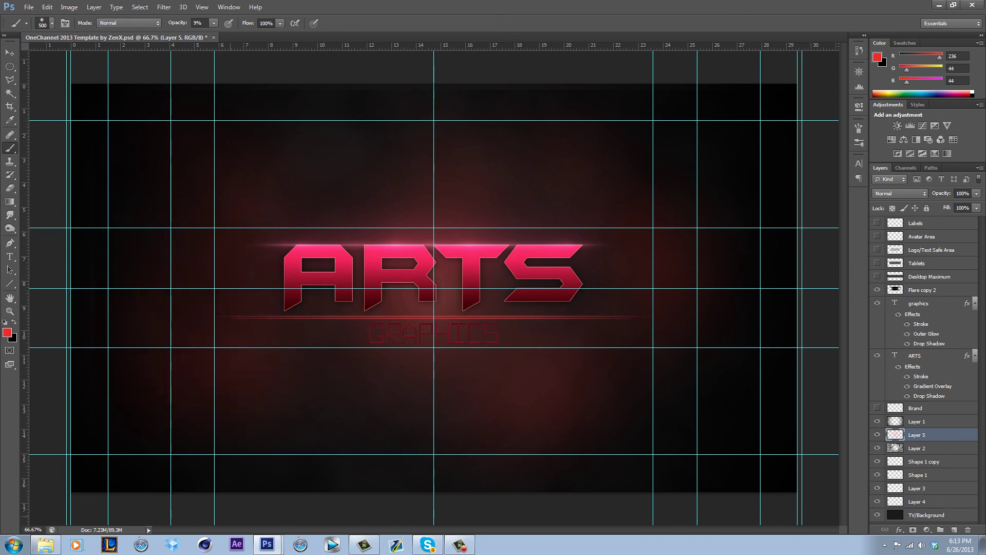
pyautogui.click(460, 545)
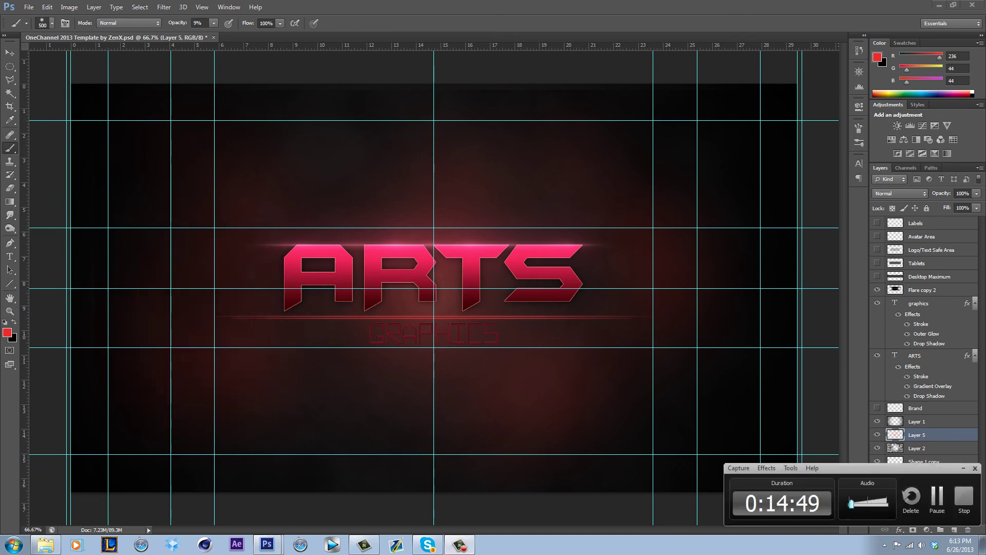